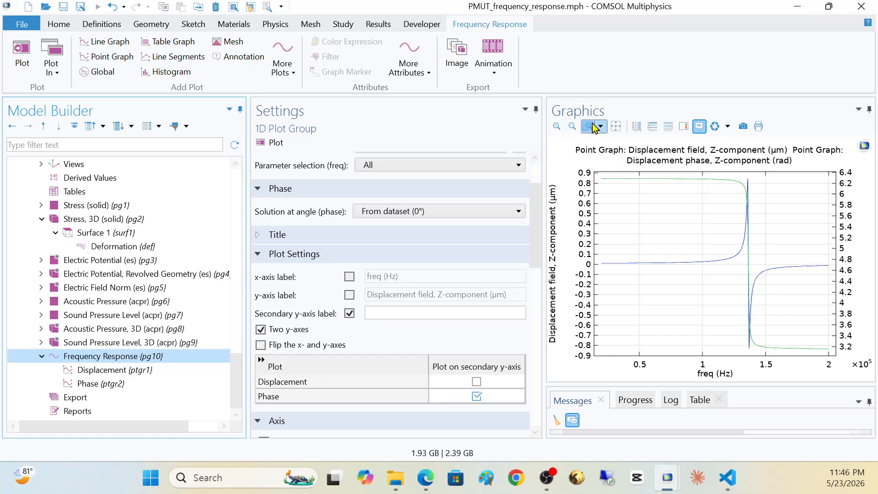
# Step: Examine the displacement and phase curves of the Frequency Response plot around the resonance
pyautogui.click(588, 126)
pyautogui.moveTo(723, 175); pyautogui.dragTo(781, 350)
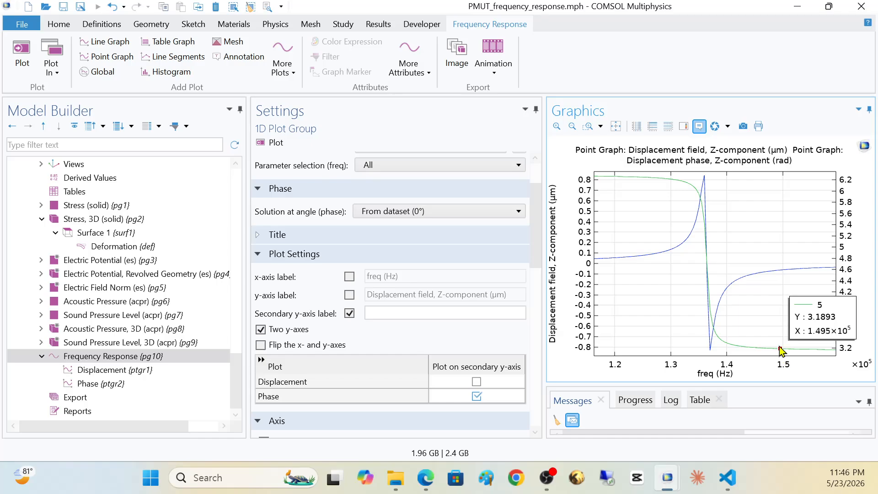
pyautogui.click(89, 331)
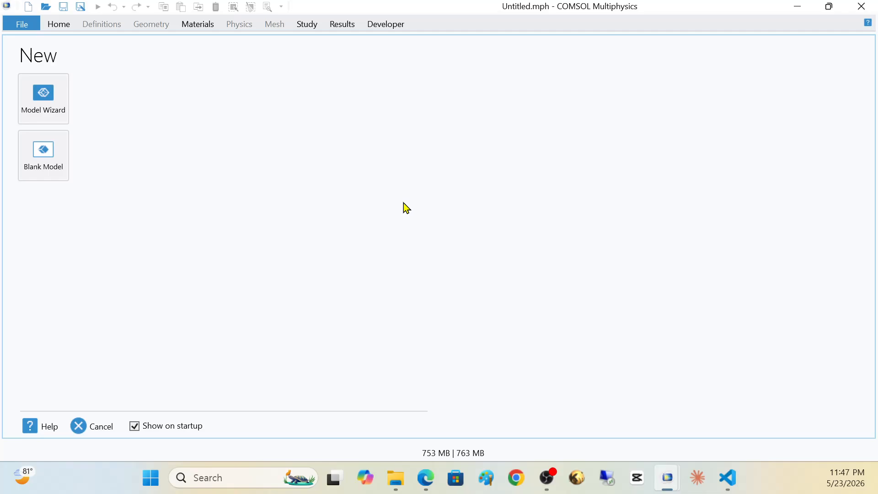
# Step: Start a 2D axisymmetric model with the Model Wizard and add the Piezoelectricity, Solid multiphysics interface from Structural Mechanics
pyautogui.click(69, 118)
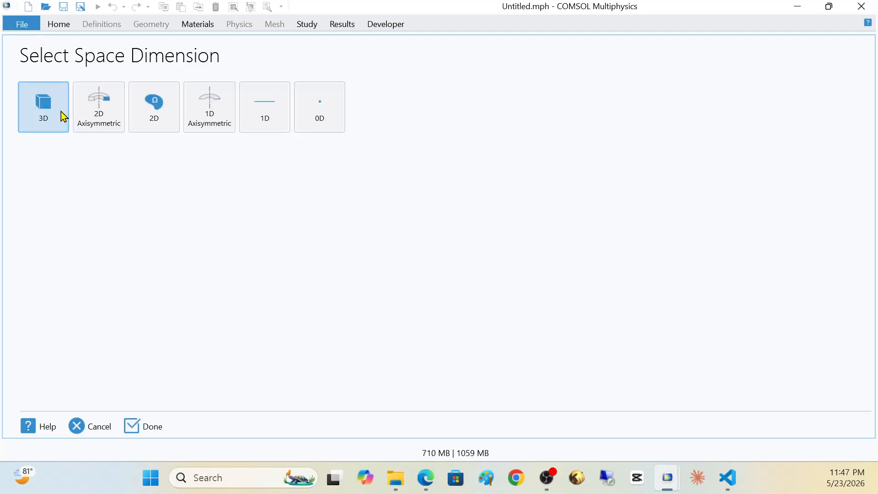
pyautogui.click(91, 117)
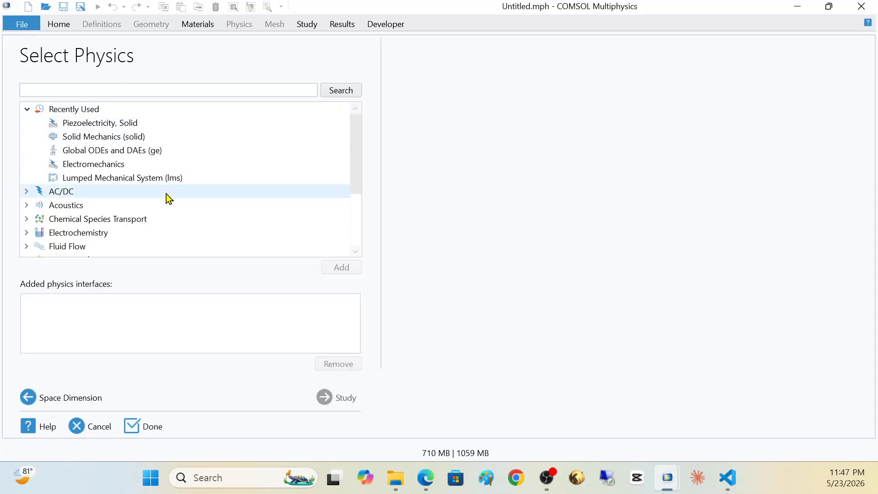
pyautogui.scroll(-3, 166, 194)
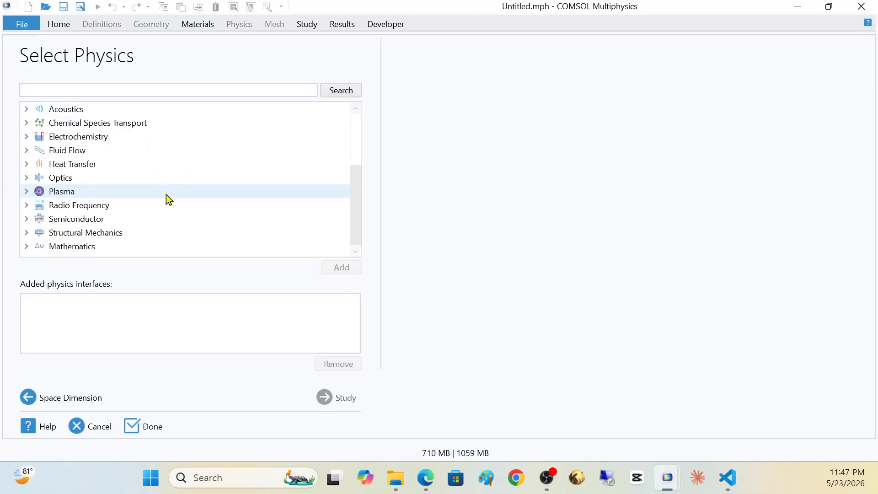
pyautogui.click(26, 233)
pyautogui.scroll(-3, 100, 232)
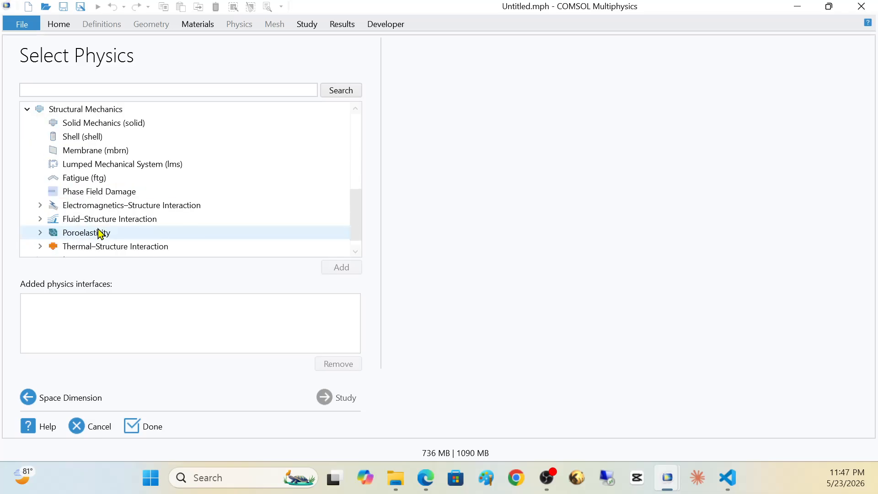
pyautogui.scroll(-1, 100, 232)
pyautogui.click(41, 192)
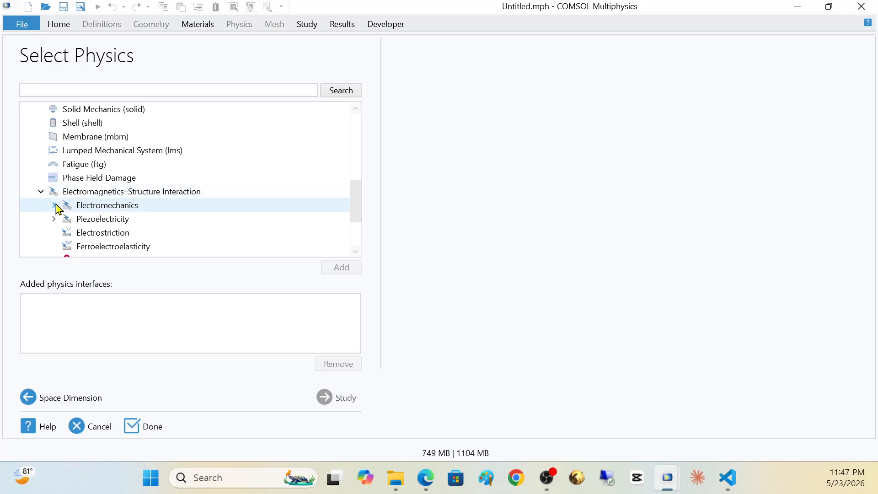
pyautogui.click(54, 219)
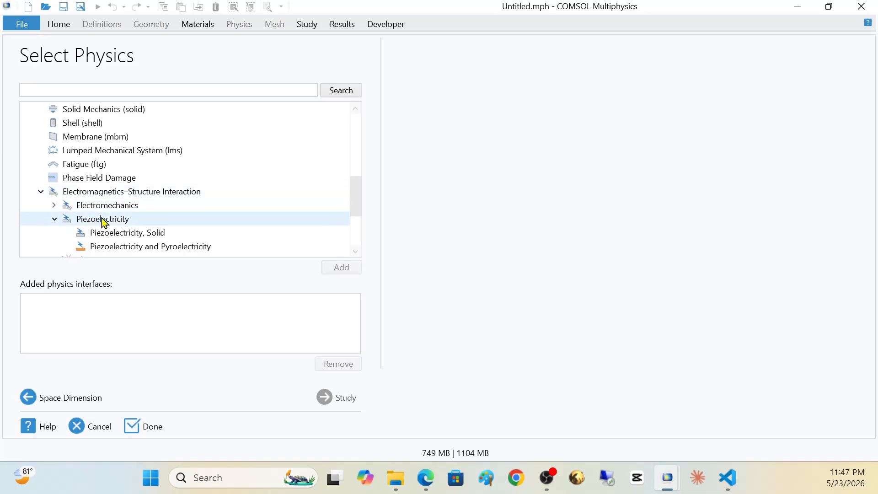
pyautogui.scroll(-1, 151, 219)
pyautogui.click(147, 196)
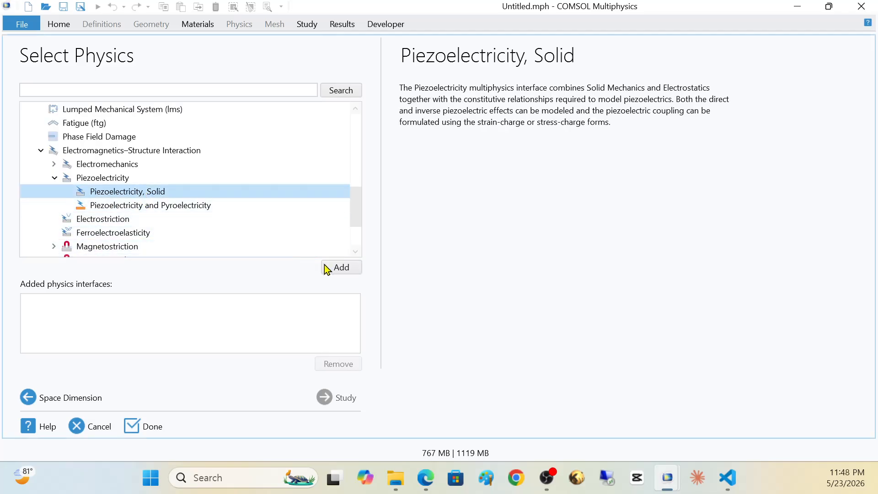
pyautogui.click(347, 268)
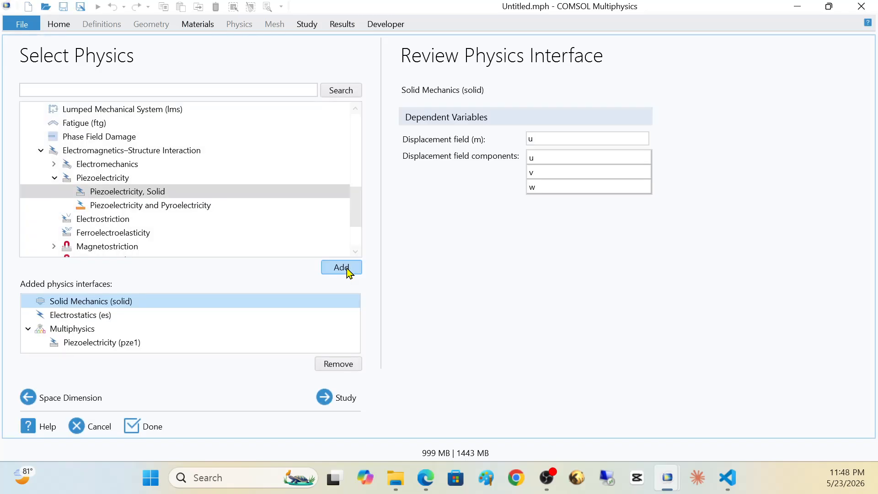
# Step: Add the Pressure Acoustics, Frequency Domain interface from the Acoustics branch to the model's physics
pyautogui.scroll(2, 87, 205)
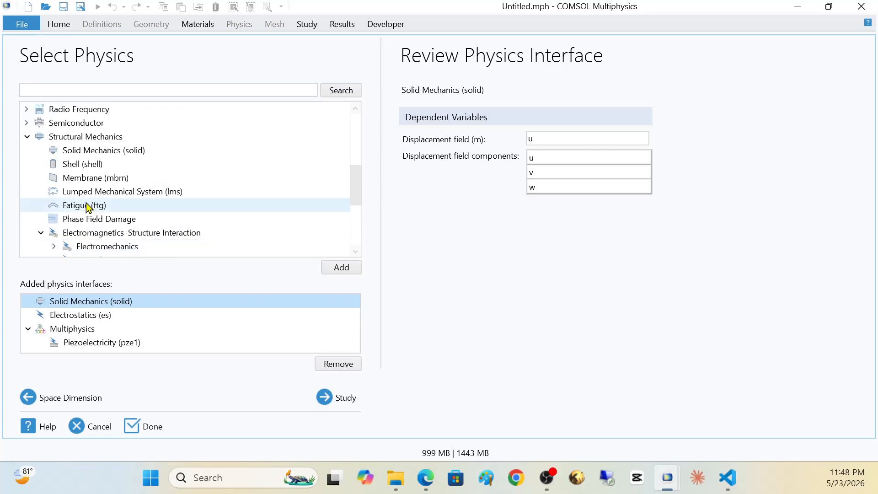
pyautogui.click(40, 233)
pyautogui.click(27, 137)
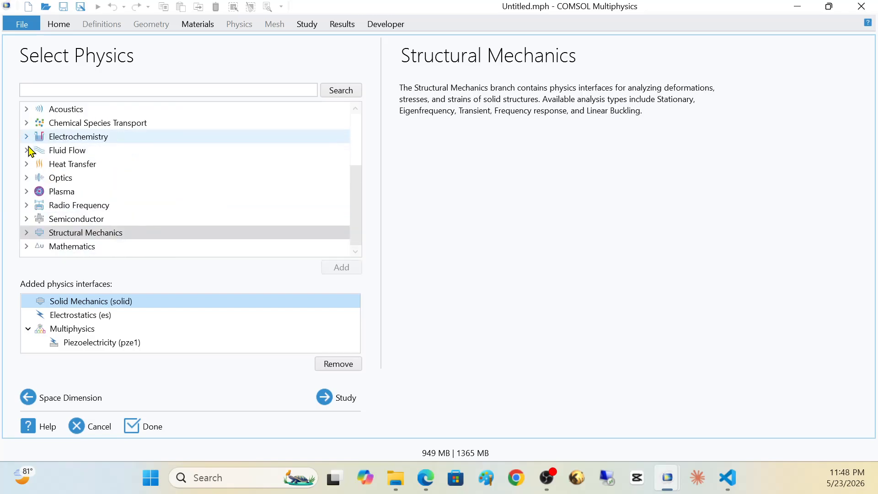
pyautogui.scroll(1, 42, 185)
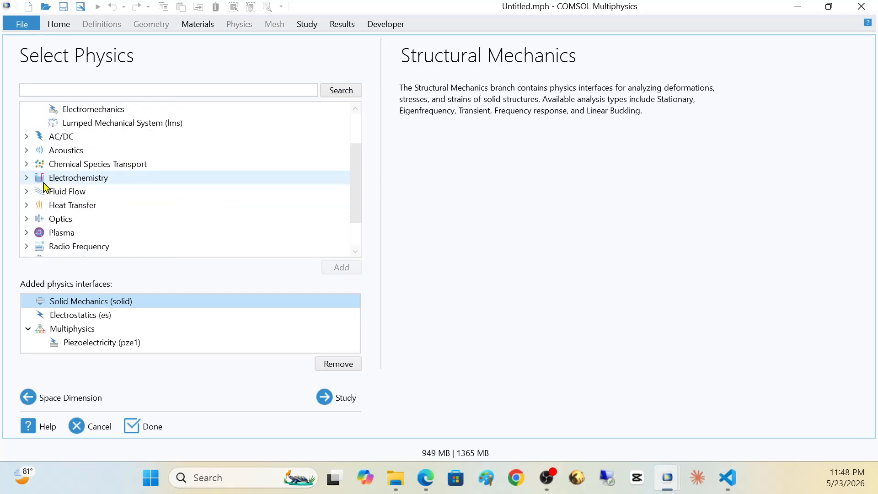
pyautogui.click(26, 150)
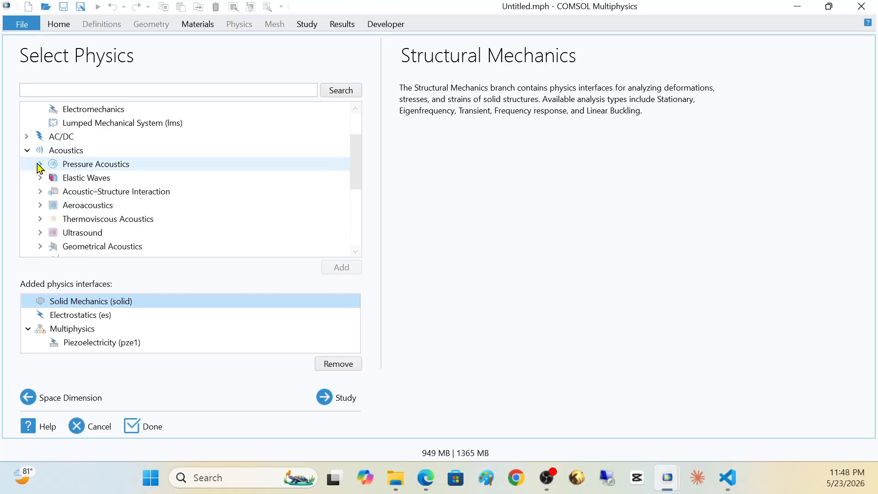
pyautogui.click(40, 164)
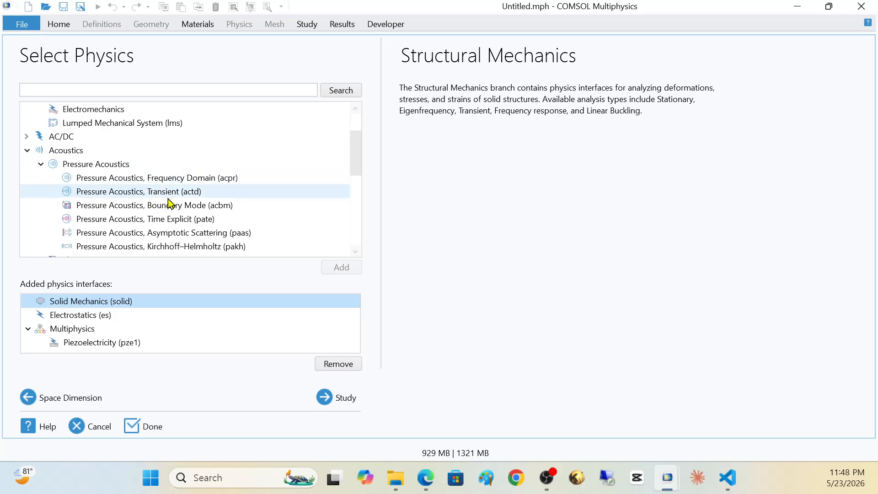
pyautogui.click(170, 178)
pyautogui.rightClick(169, 179)
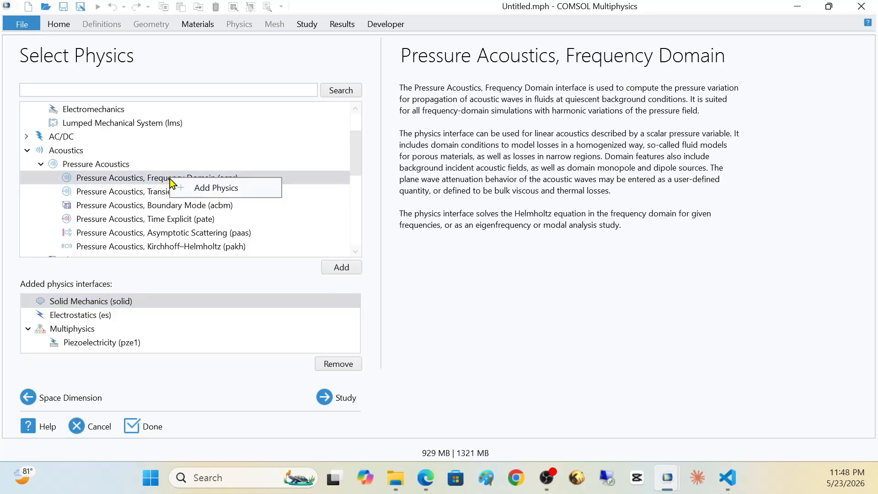
pyautogui.click(209, 191)
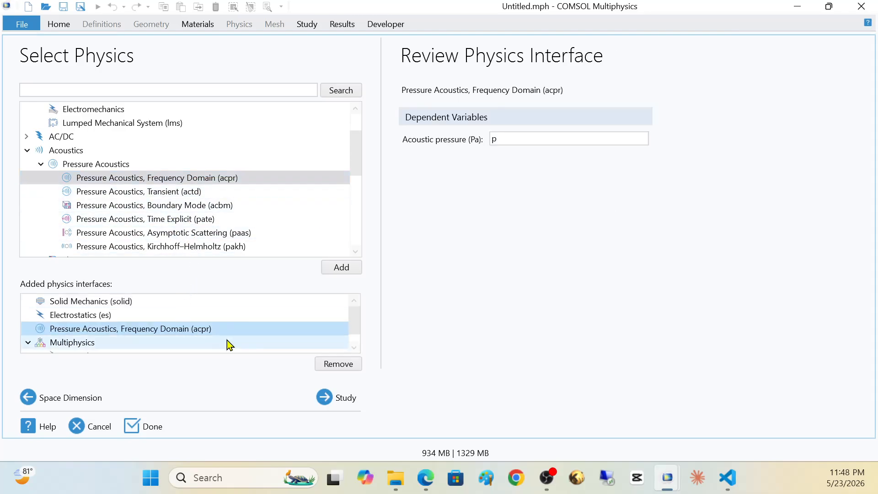
pyautogui.scroll(-1, 242, 336)
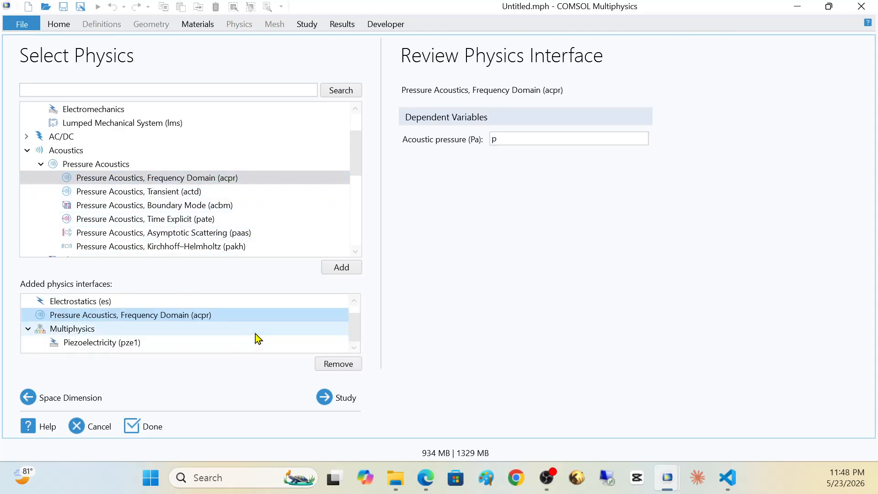
# Step: Choose the general Frequency Domain study for the model and finish the wizard
pyautogui.click(326, 398)
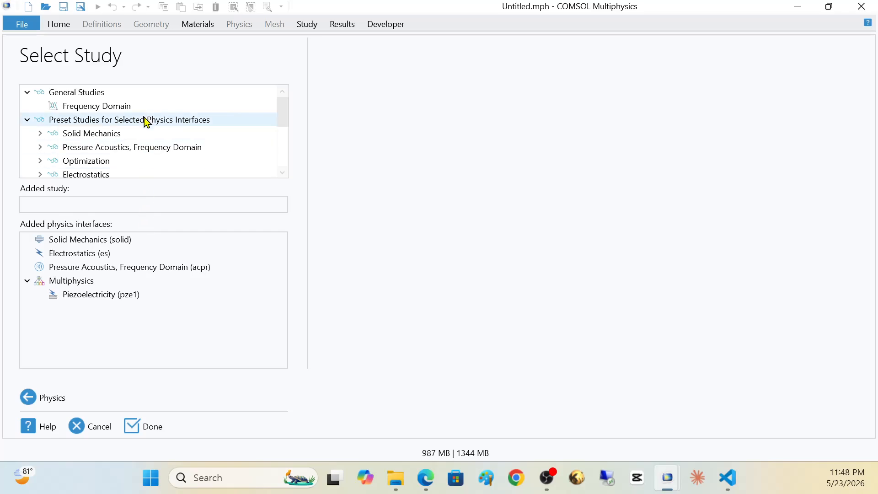
pyautogui.click(111, 106)
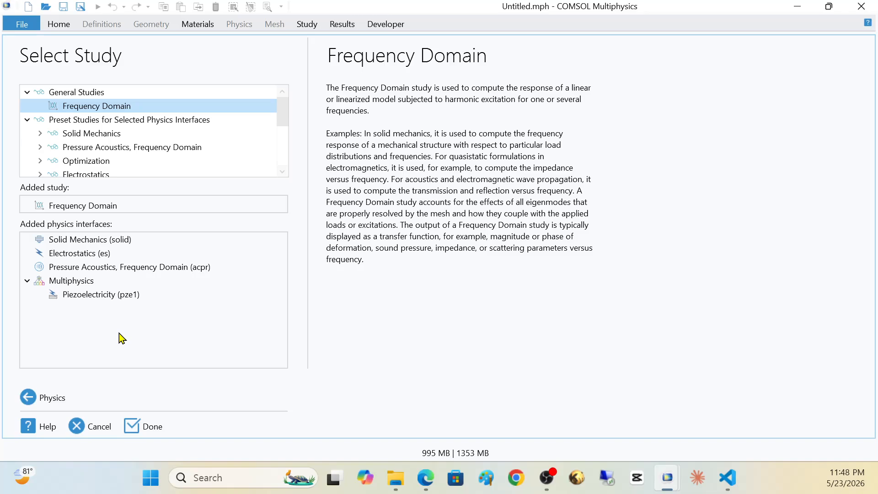
pyautogui.click(140, 426)
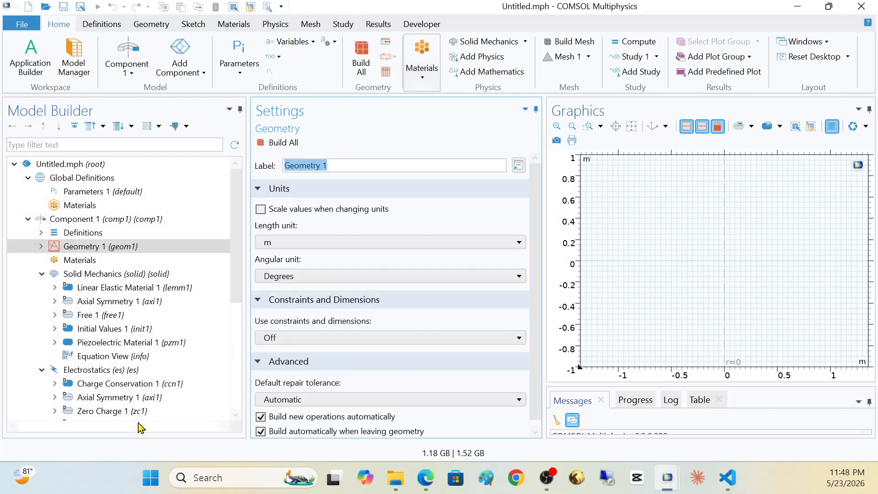
# Step: Set the length unit of Geometry 1 to µm
pyautogui.click(292, 243)
pyautogui.scroll(3, 288, 322)
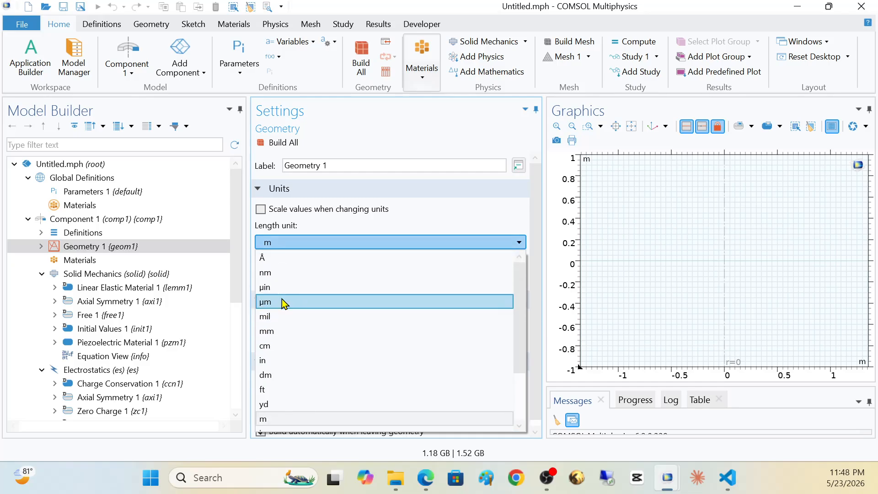
pyautogui.click(284, 302)
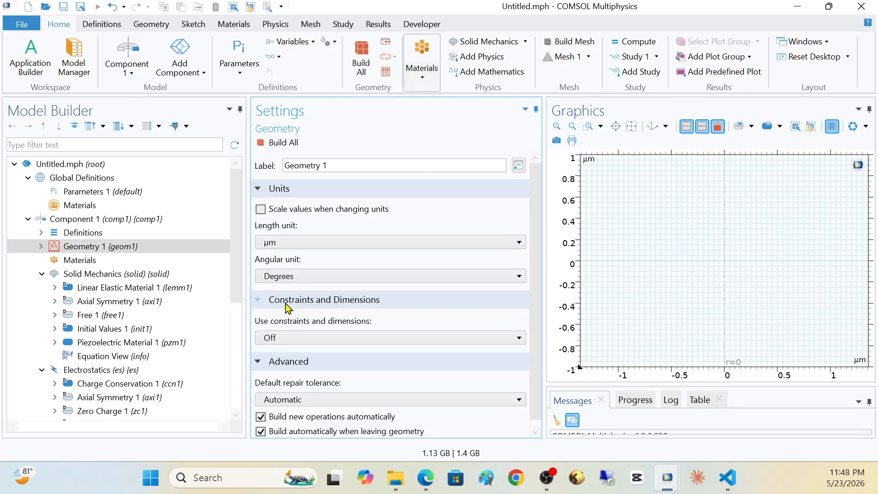
# Step: Define the global parameter Si_D in Parameters 1 as 800[um] with the description Si_Diameter
pyautogui.click(126, 195)
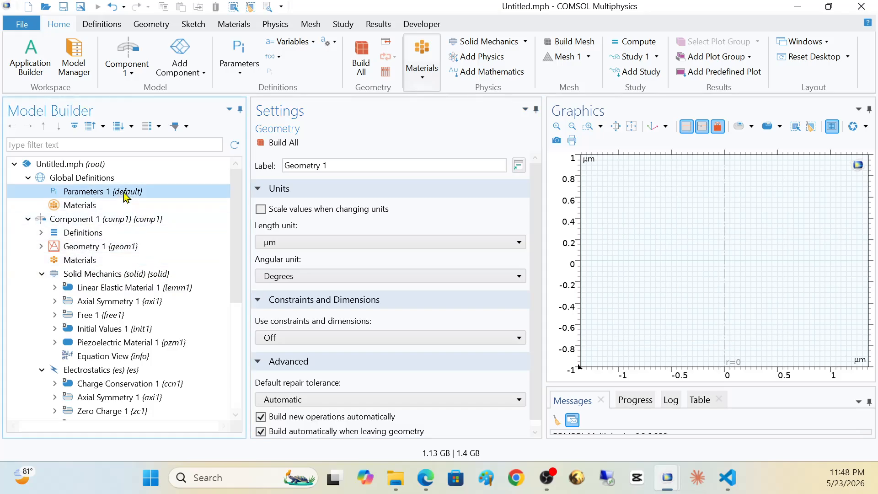
pyautogui.click(261, 217)
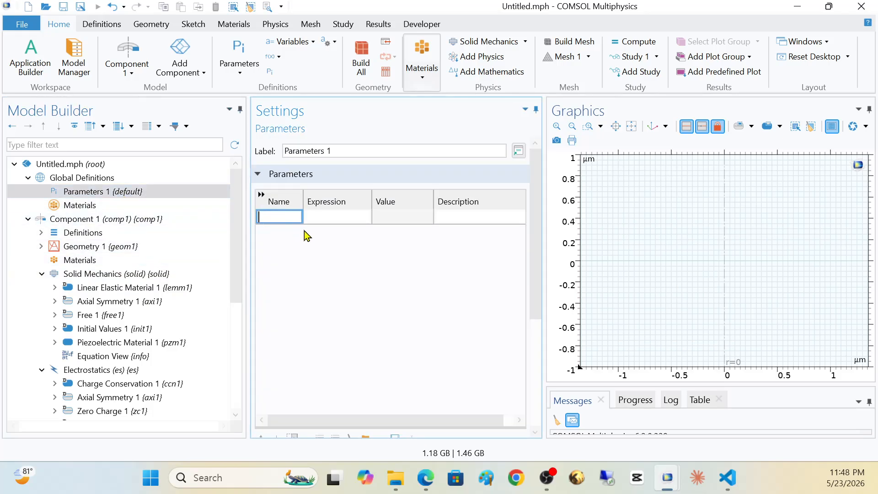
pyautogui.write('Si_D')
pyautogui.press('Tab')
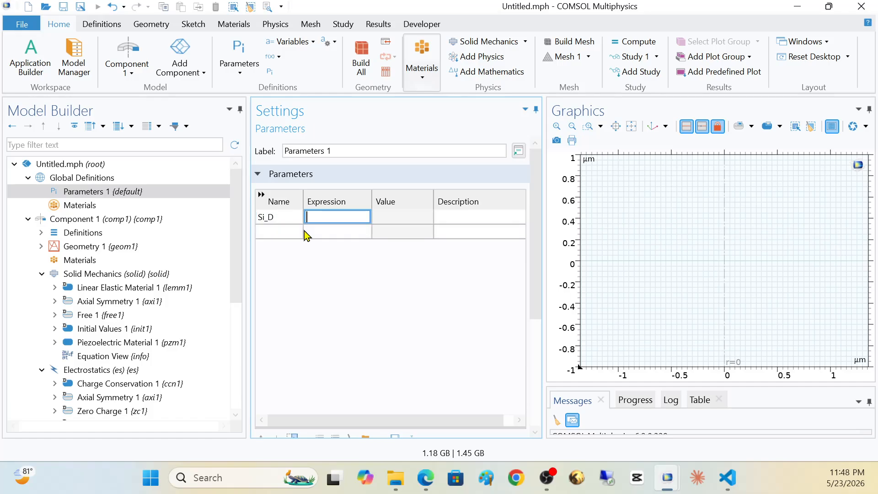
pyautogui.write('800[um]')
pyautogui.press('Tab')
pyautogui.write('S')
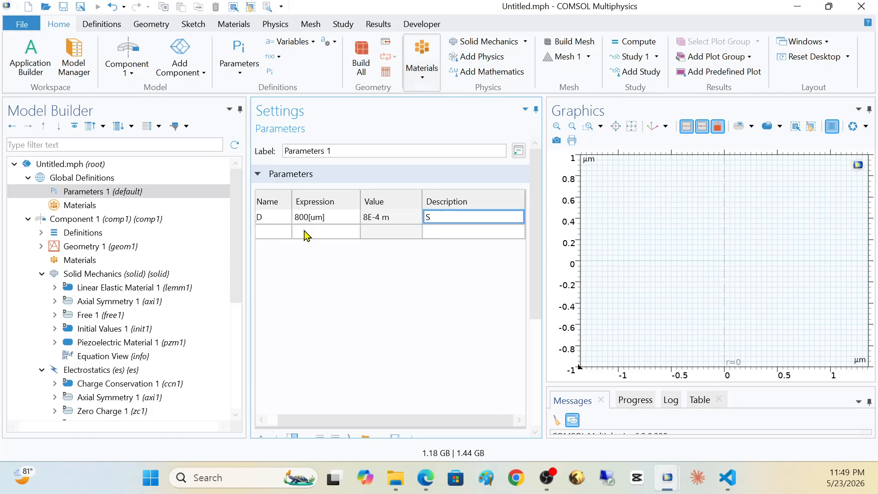
pyautogui.write('i_Diameter')
pyautogui.press('Tab')
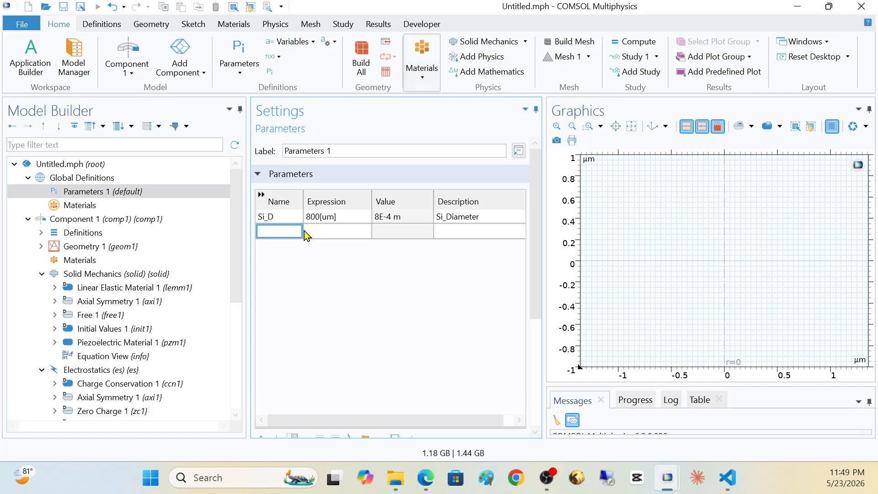
# Step: Define the global parameter Si_T as 5[um] with the description Si_Thickness
pyautogui.write('Si_T')
pyautogui.press('Tab')
pyautogui.write('5')
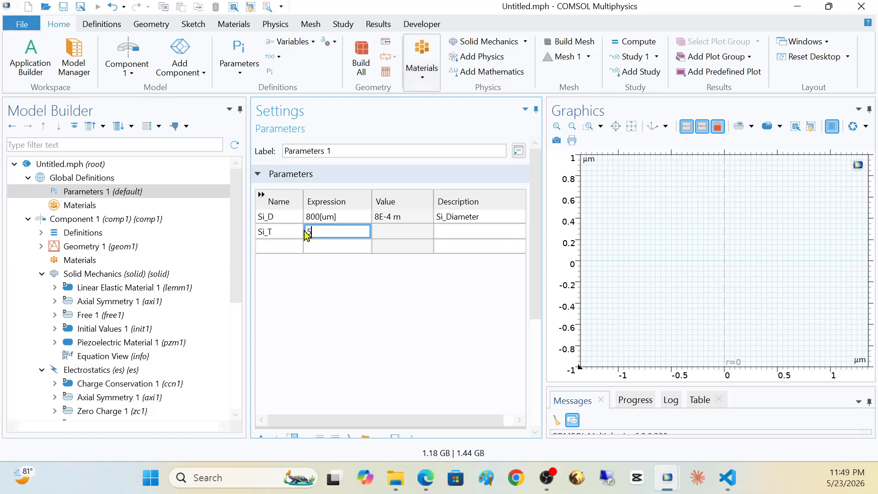
pyautogui.write('[um]')
pyautogui.press('Tab')
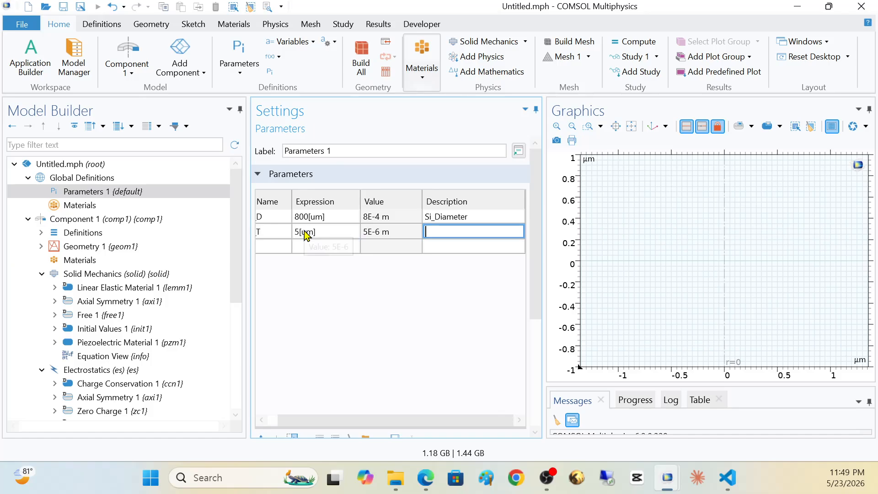
pyautogui.write('Si_')
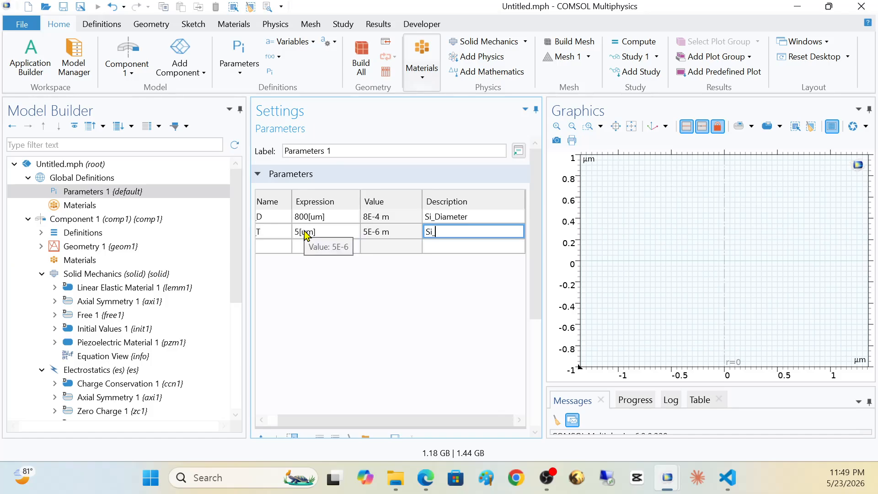
pyautogui.write('Thickness')
pyautogui.press('Tab')
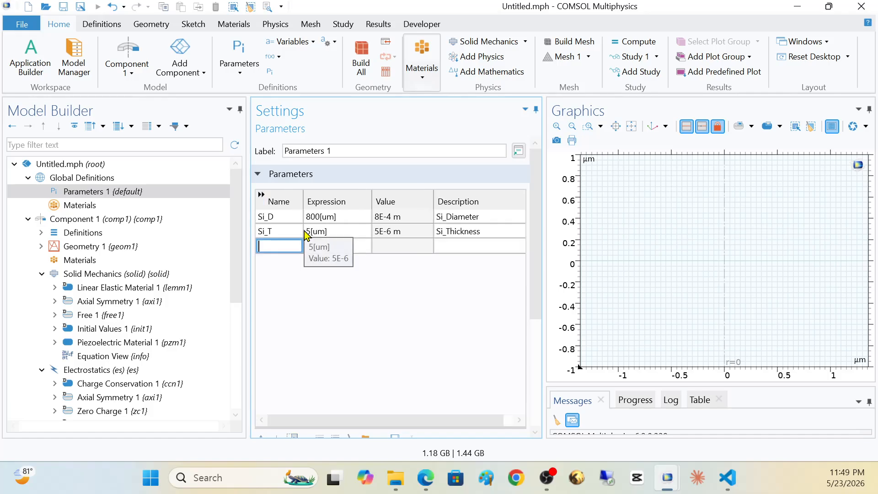
# Step: Define the parameter Electrode_T as 100[nm] with the description Electrode Thickness
pyautogui.write('Electrode_T')
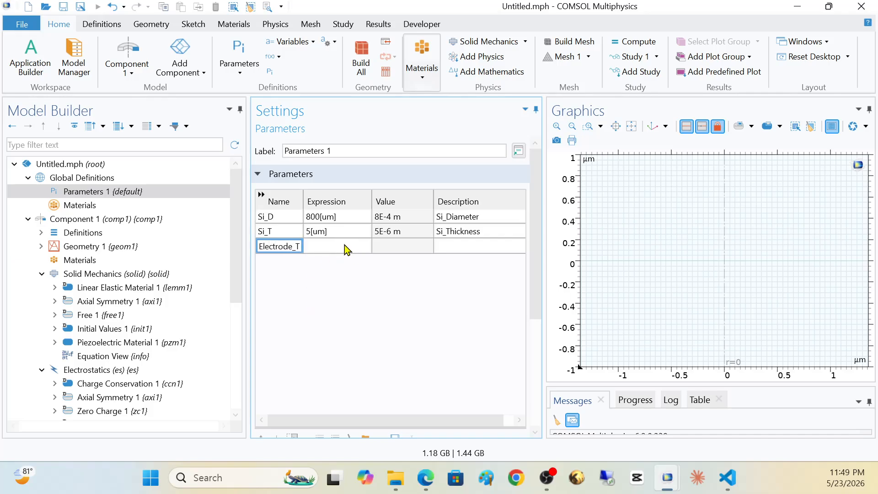
pyautogui.click(344, 245)
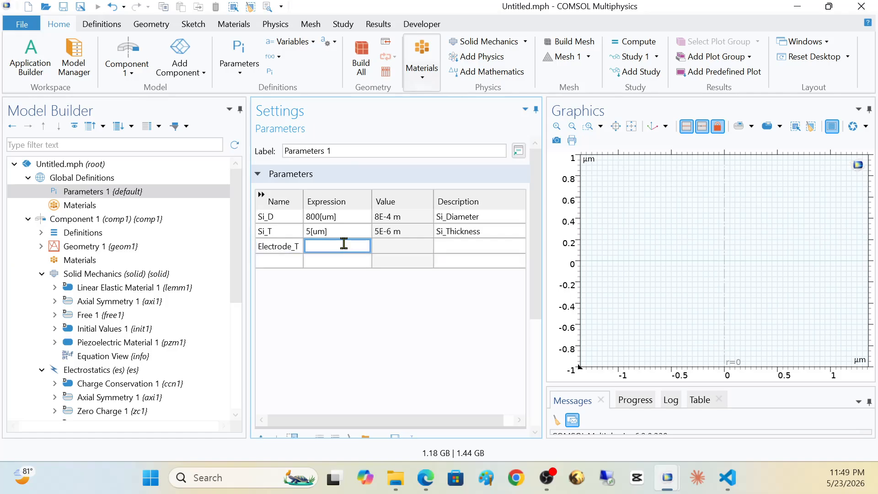
pyautogui.write('100[nm]')
pyautogui.press('Tab')
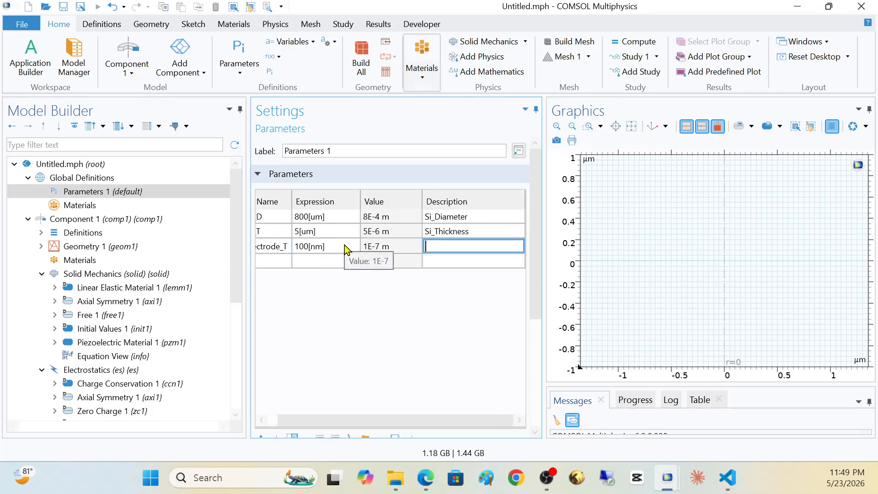
pyautogui.write('Electrod')
pyautogui.write('e Ti')
pyautogui.write('ickness')
pyautogui.press('Tab')
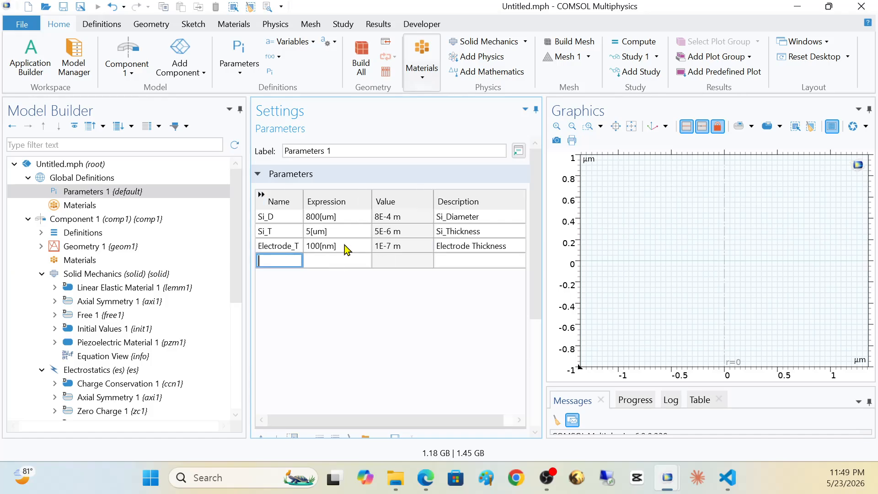
# Step: Define the parameter Electrode_D as Si_D*0.7 with the description Electrode Diameter
pyautogui.write('Electrode_D')
pyautogui.press('Tab')
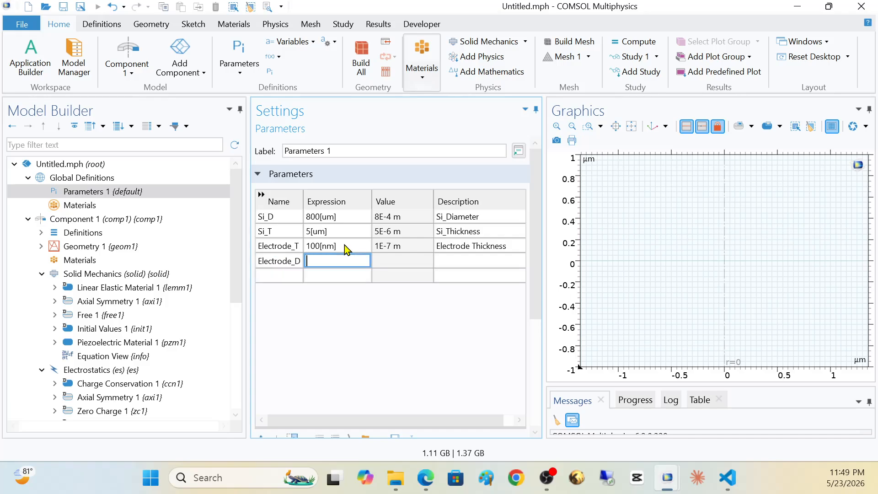
pyautogui.write('Si_D*0.7')
pyautogui.press('Return')
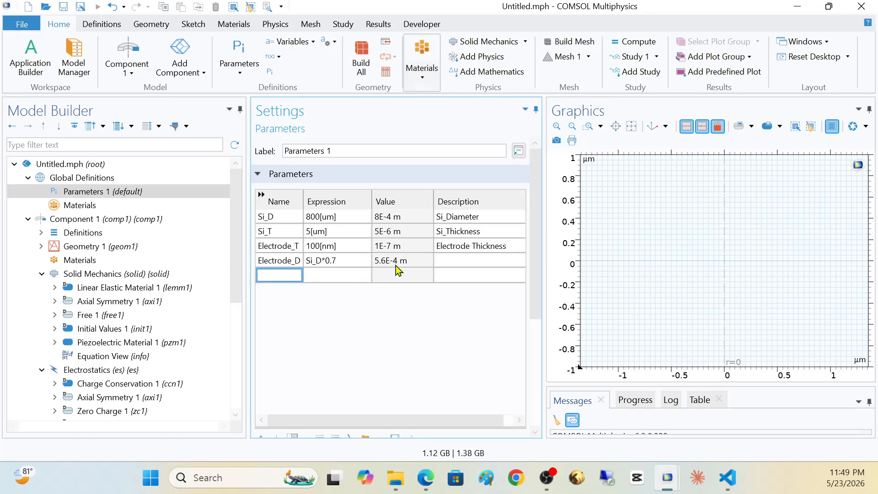
pyautogui.click(458, 259)
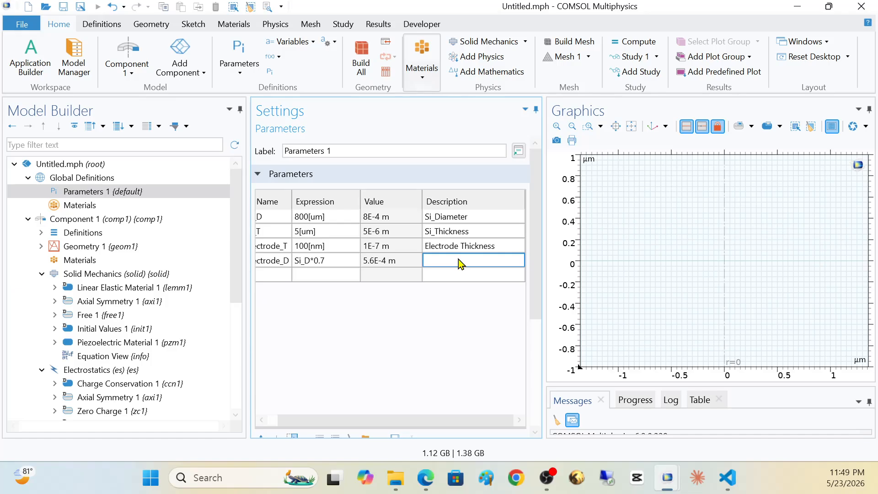
pyautogui.write('Elec')
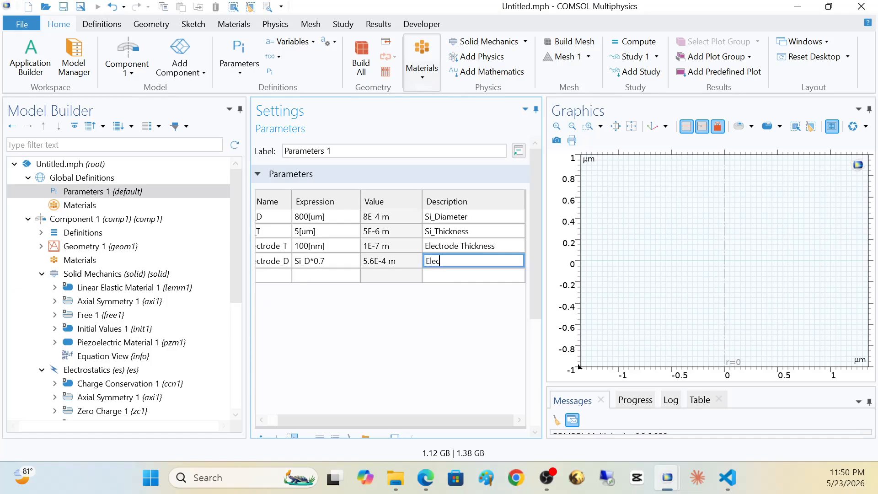
pyautogui.write('trode Diameter')
pyautogui.press('Return')
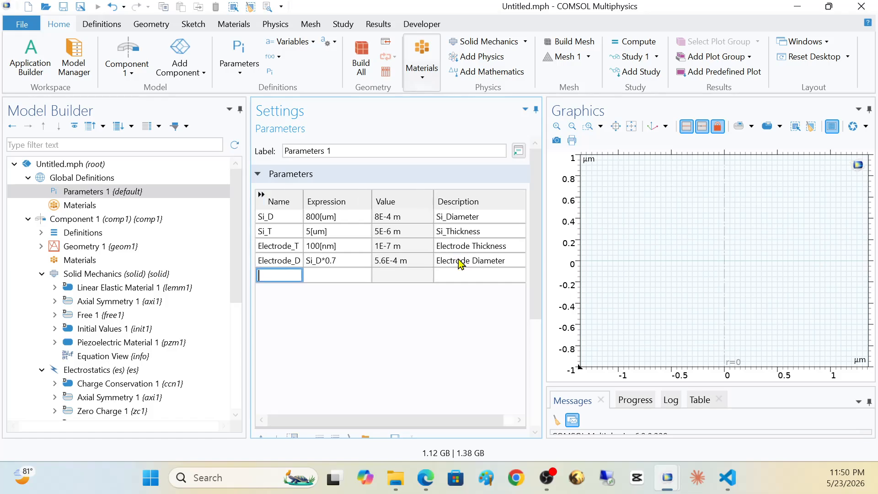
# Step: Define the parameter Piezo_T as 1[um] with the description Piezo Thickness
pyautogui.write('Piezo_T')
pyautogui.press('Tab')
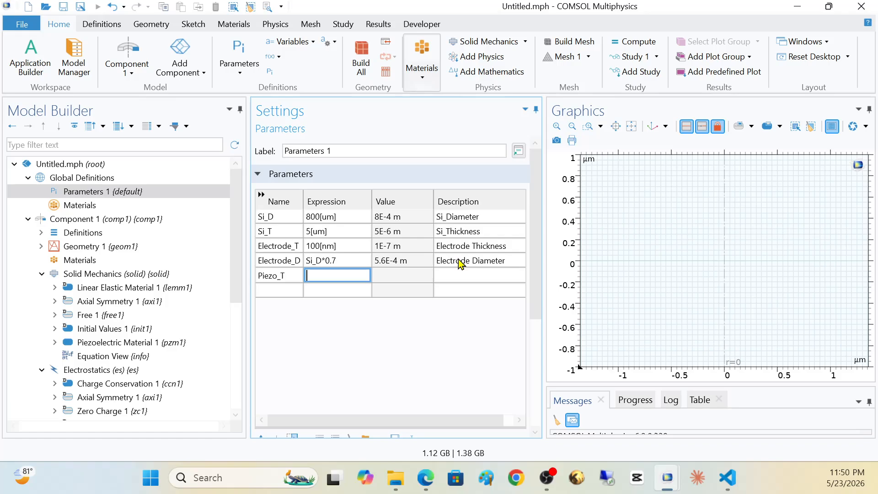
pyautogui.write('1[um]')
pyautogui.press('Tab')
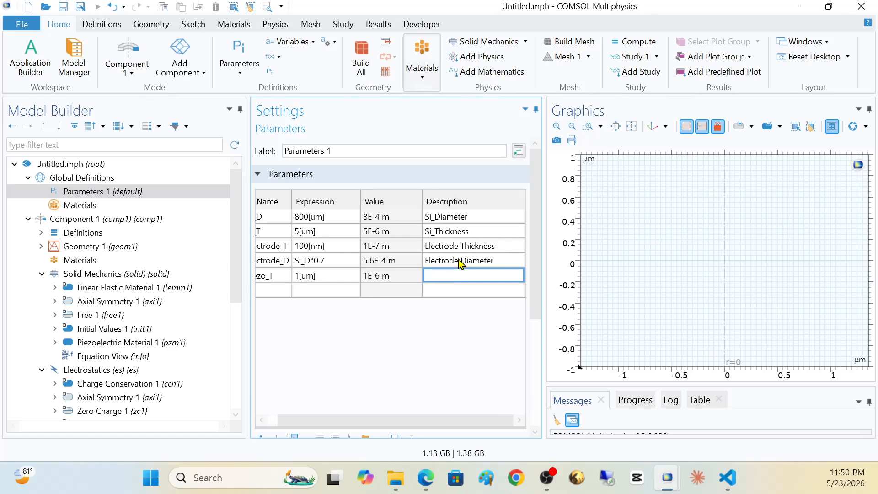
pyautogui.write('Piezo Thickness')
pyautogui.press('Tab')
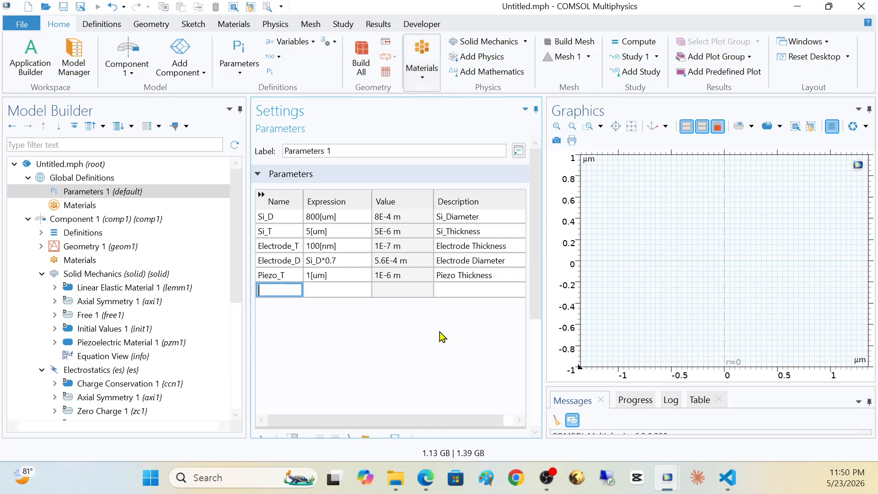
# Step: Define the parameter Piezo_D as Electrode_D with the description Piezo Diameter
pyautogui.moveTo(544, 313); pyautogui.dragTo(565, 313)
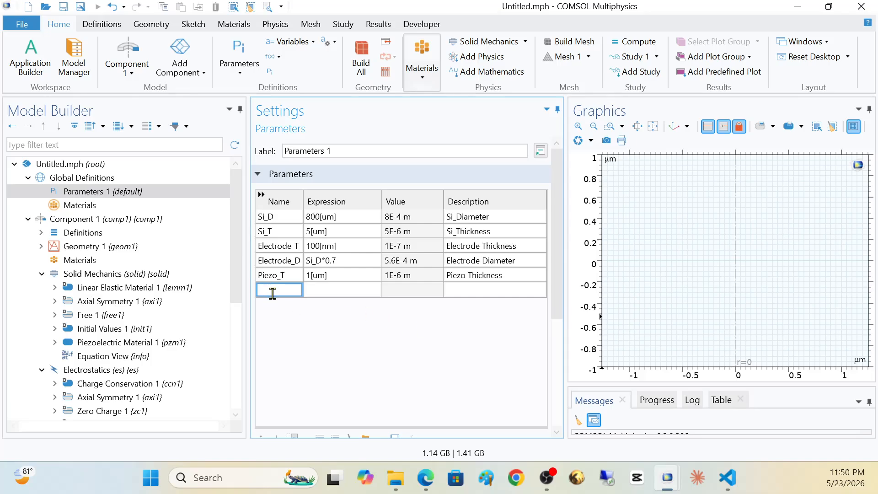
pyautogui.write('Piezo_D')
pyautogui.press('Tab')
pyautogui.write('El')
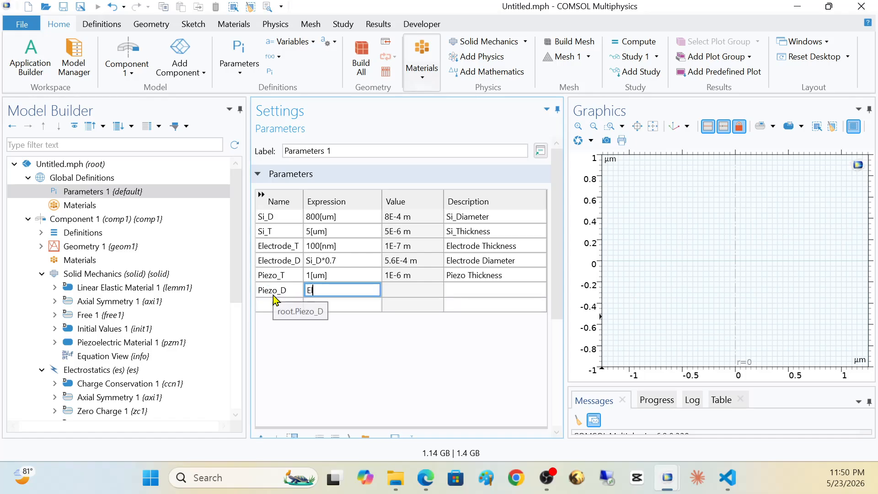
pyautogui.write('ectrode_D')
pyautogui.press('Tab')
pyautogui.press('Tab')
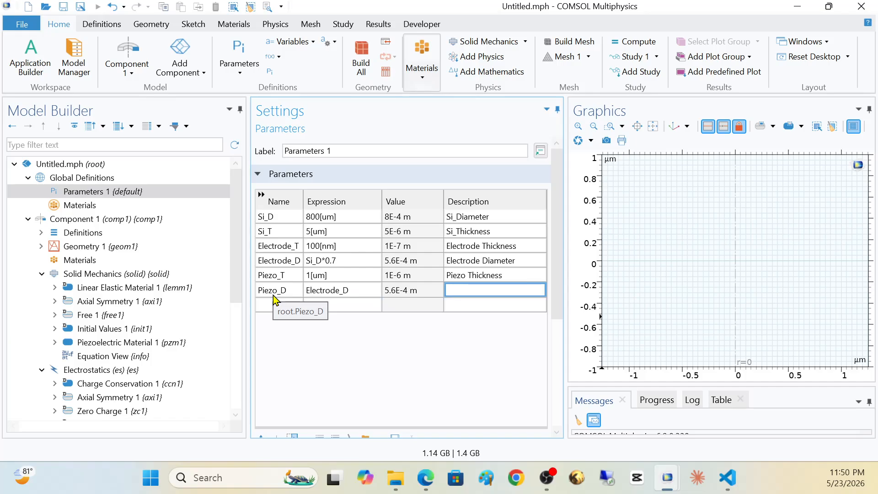
pyautogui.write('Piez')
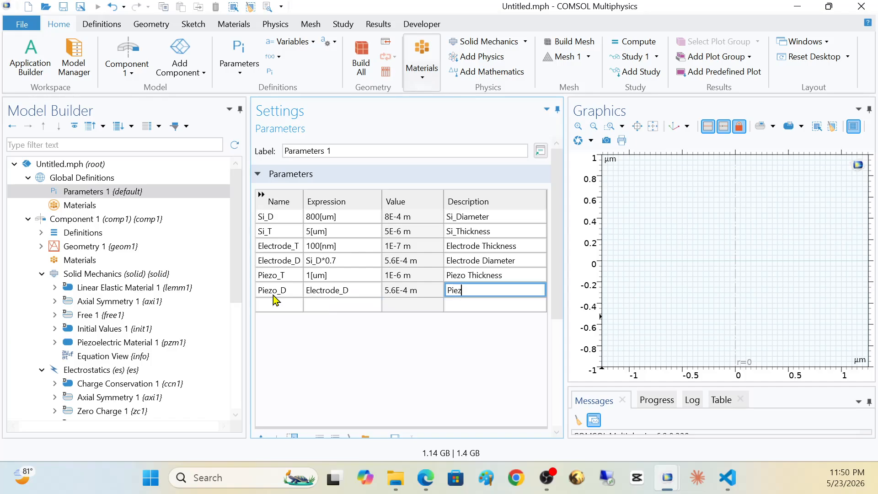
pyautogui.write('o')
pyautogui.write('Diameter')
pyautogui.click(275, 301)
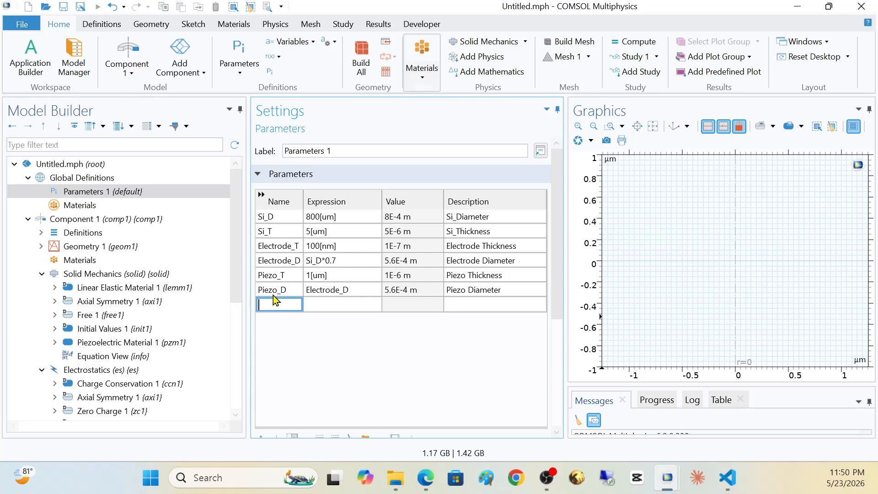
pyautogui.press('alt')
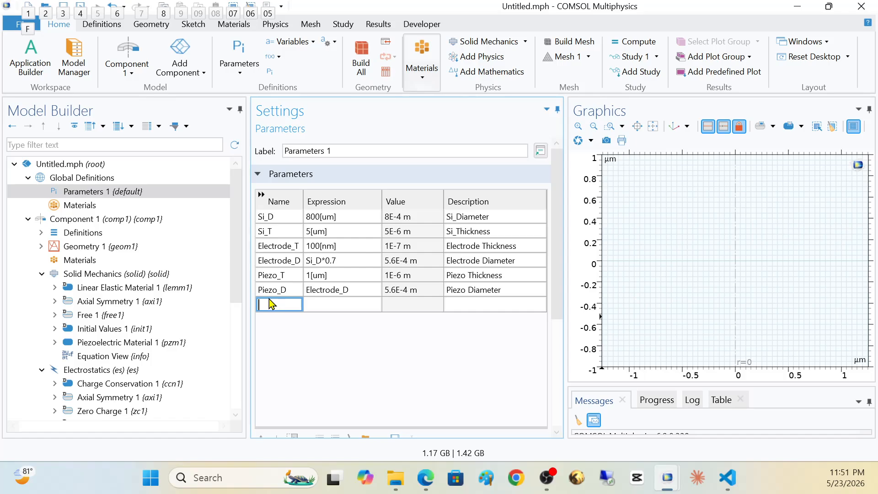
# Step: Add a rectangle to Geometry 1 and label it Si_Membrane
pyautogui.click(41, 247)
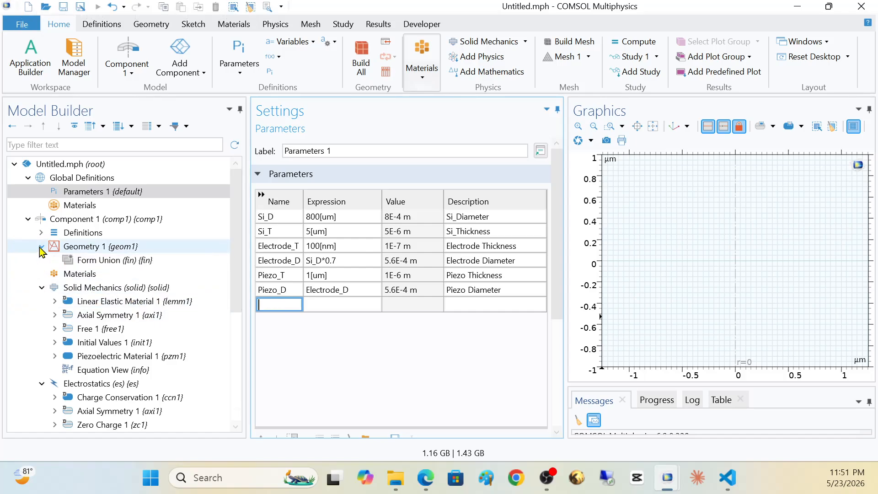
pyautogui.click(77, 248)
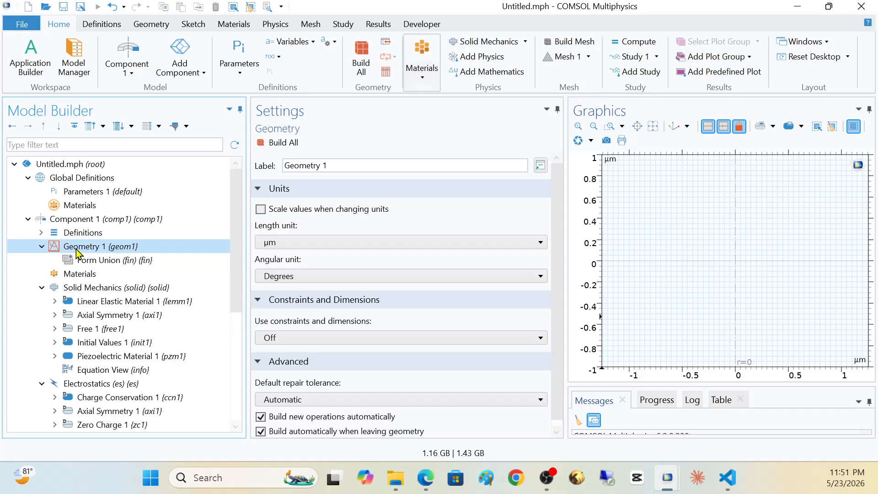
pyautogui.rightClick(78, 253)
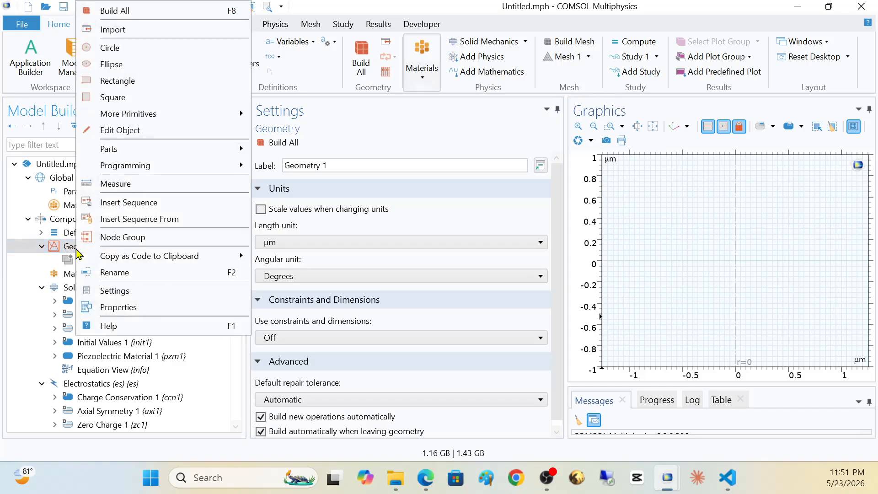
pyautogui.click(133, 82)
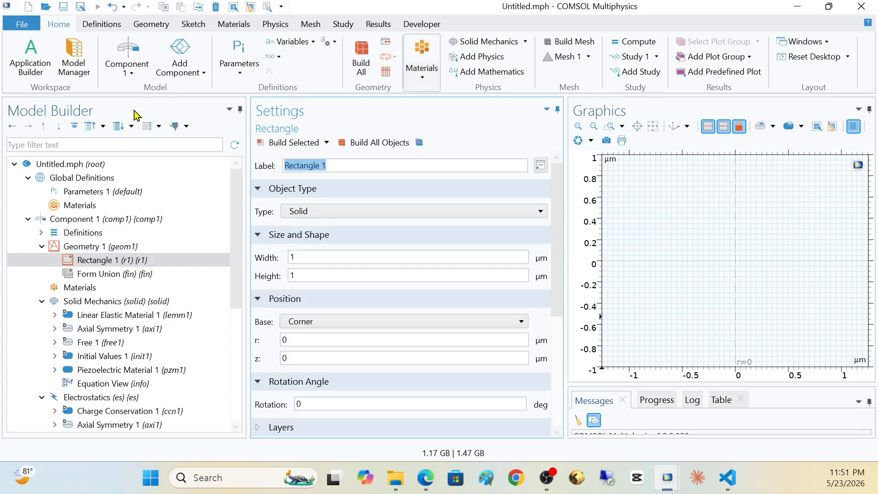
pyautogui.write('Si_')
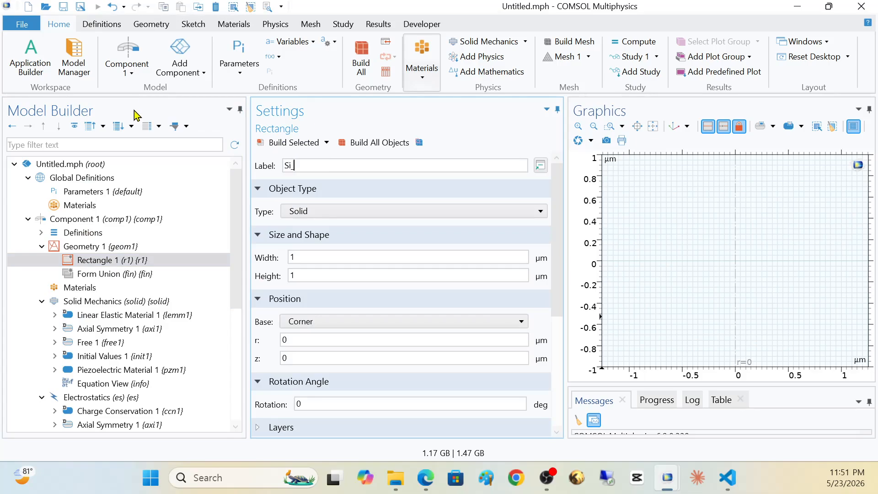
pyautogui.write('Membrane')
# Step: Set the Si_Membrane rectangle's width to Si_D/2 and height to Si_T, and build it
pyautogui.click(303, 256)
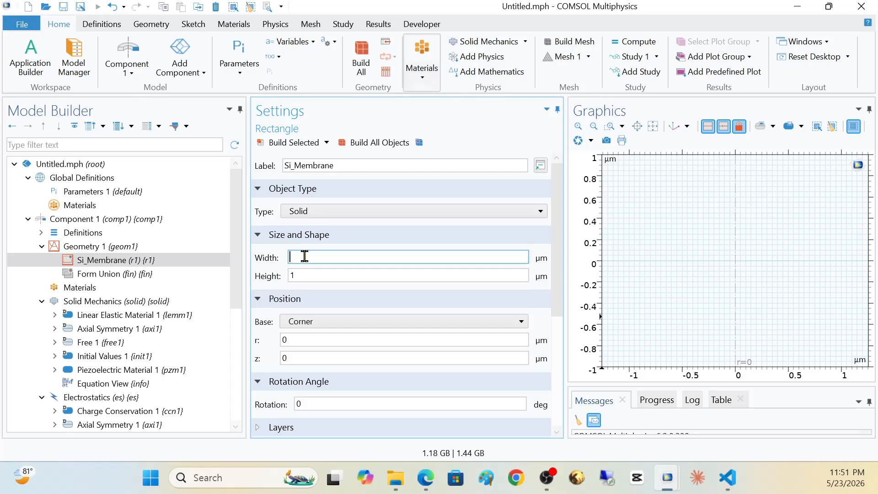
pyautogui.write('S')
pyautogui.write('iD')
pyautogui.write('D')
pyautogui.write('/2')
pyautogui.press('Tab')
pyautogui.write('Si')
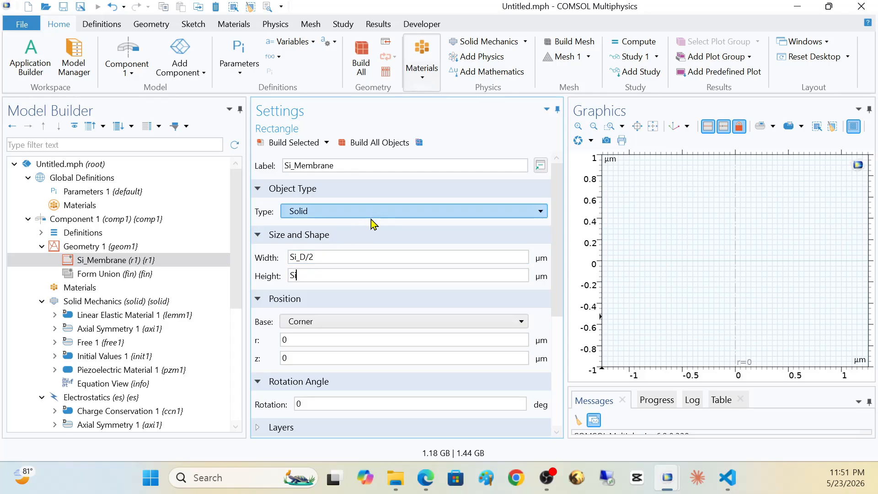
pyautogui.write('_T')
pyautogui.click(299, 143)
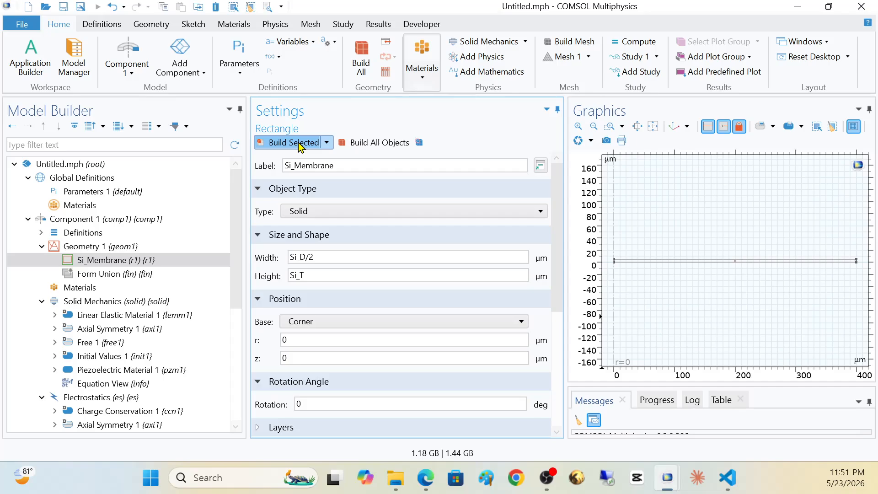
# Step: Duplicate the Si_Membrane rectangle and label the copy Bottom Electrode
pyautogui.rightClick(122, 262)
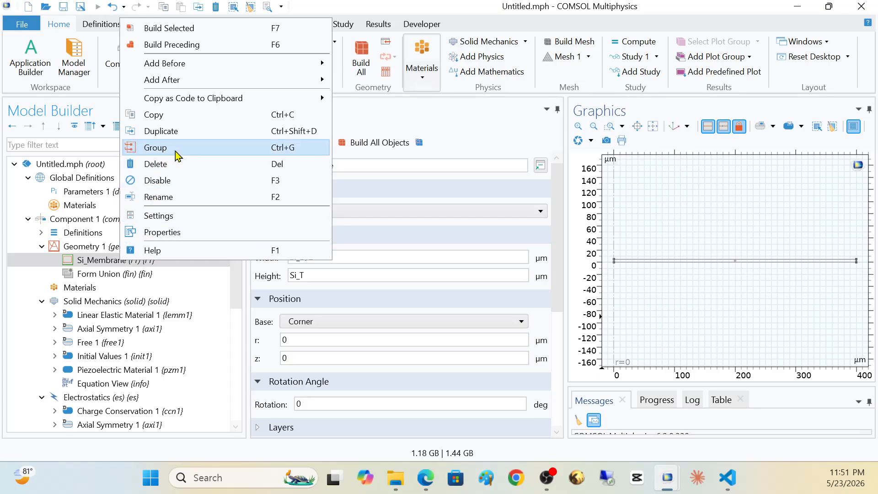
pyautogui.click(176, 132)
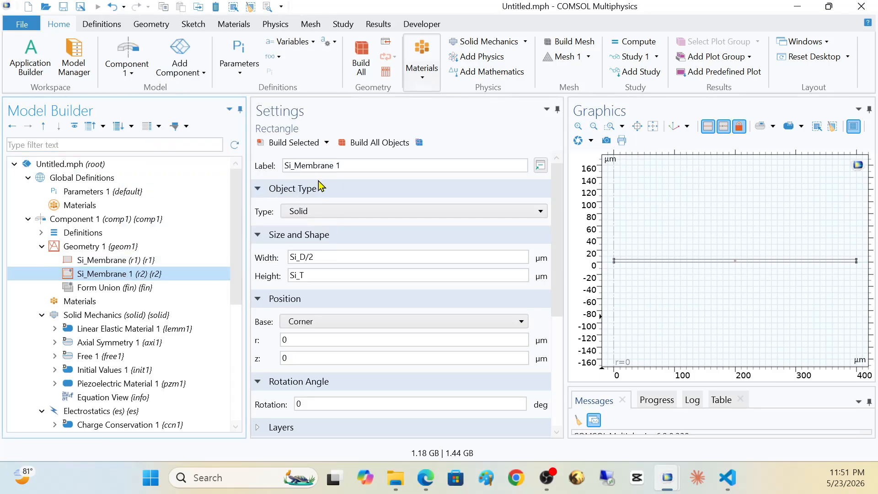
pyautogui.tripleClick(348, 168)
pyautogui.write('B')
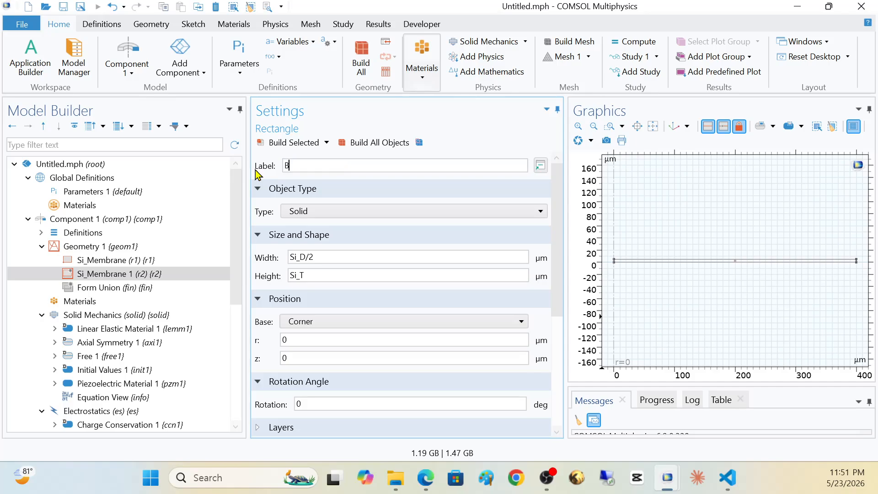
pyautogui.write('ottom Electrode')
# Step: Set the width of the Bottom Electrode rectangle to Electrode_D/2
pyautogui.click(305, 256)
pyautogui.press('BackSpace')
pyautogui.press('BackSpace')
pyautogui.press('BackSpace')
pyautogui.press('BackSpace')
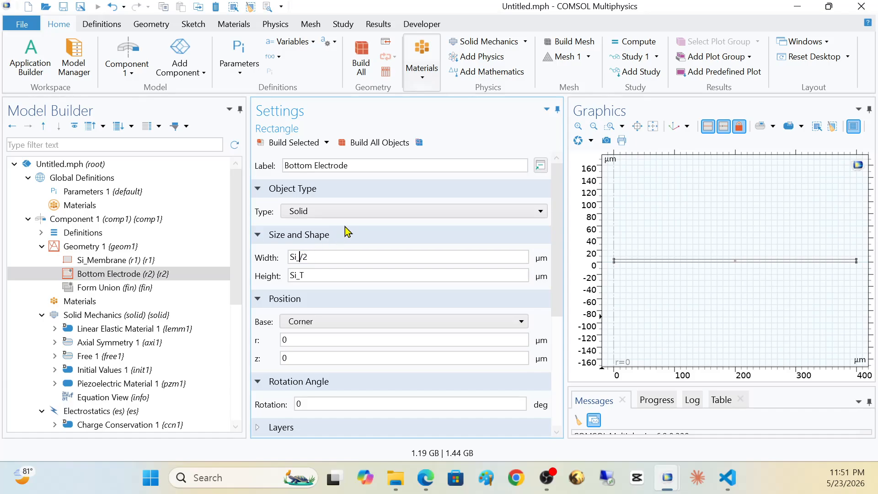
pyautogui.write('Bo')
pyautogui.press('BackSpace')
pyautogui.press('BackSpace')
pyautogui.write('Electrode_D')
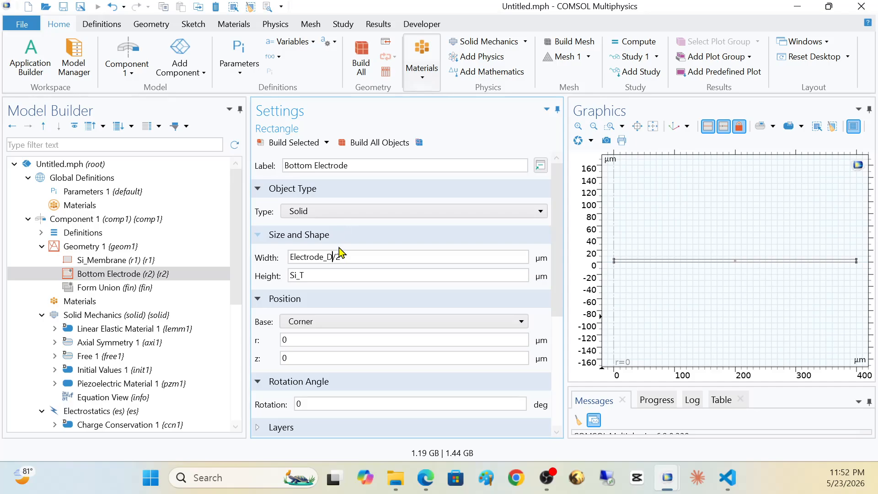
# Step: Set the height of the Bottom Electrode rectangle to Electrode_T
pyautogui.click(322, 274)
pyautogui.press('BackSpace')
pyautogui.press('BackSpace')
pyautogui.press('BackSpace')
pyautogui.press('BackSpace')
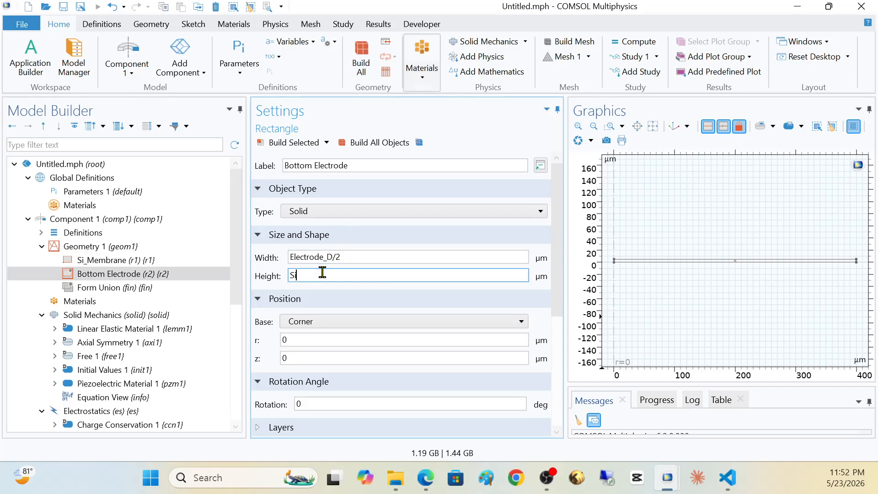
pyautogui.write('Electrode_T')
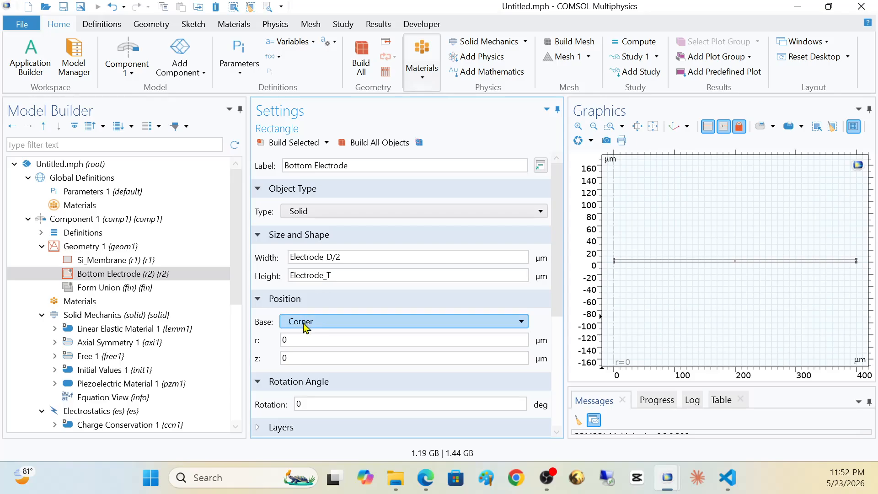
# Step: Place the Bottom Electrode rectangle's corner at z = Si_T and build the rectangle
pyautogui.click(305, 357)
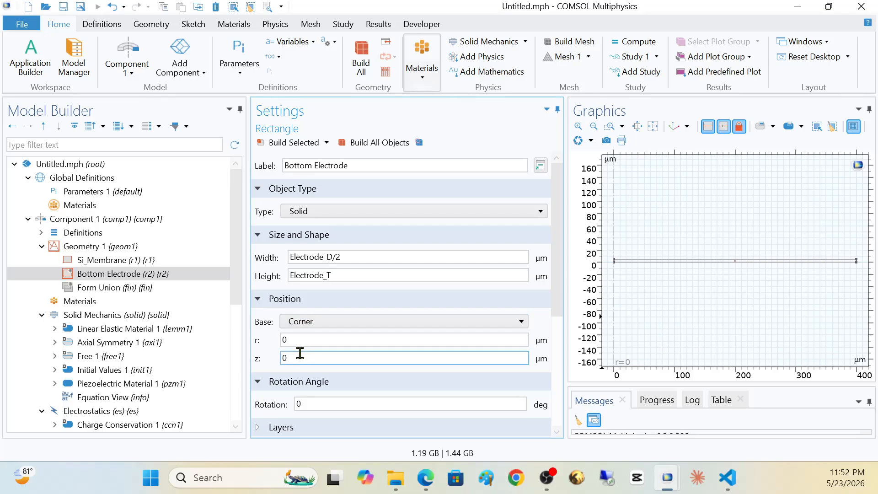
pyautogui.press('BackSpace')
pyautogui.write('Si_T')
pyautogui.click(301, 146)
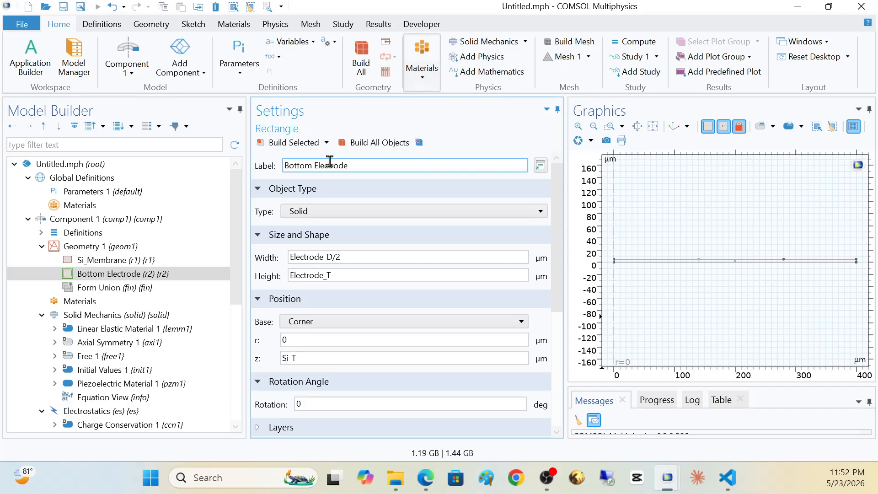
# Step: Duplicate the Bottom Electrode rectangle and label the copy Piezoelectric Layer
pyautogui.click(609, 126)
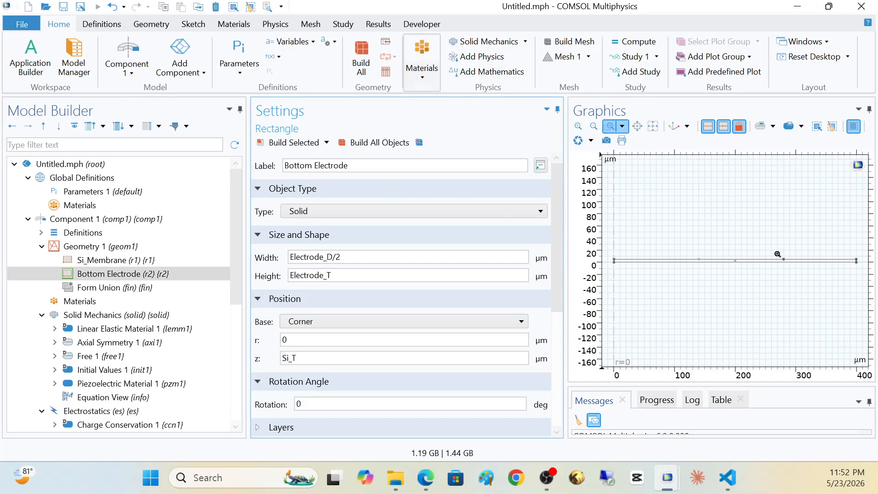
pyautogui.moveTo(782, 252); pyautogui.dragTo(794, 278)
pyautogui.click(611, 125)
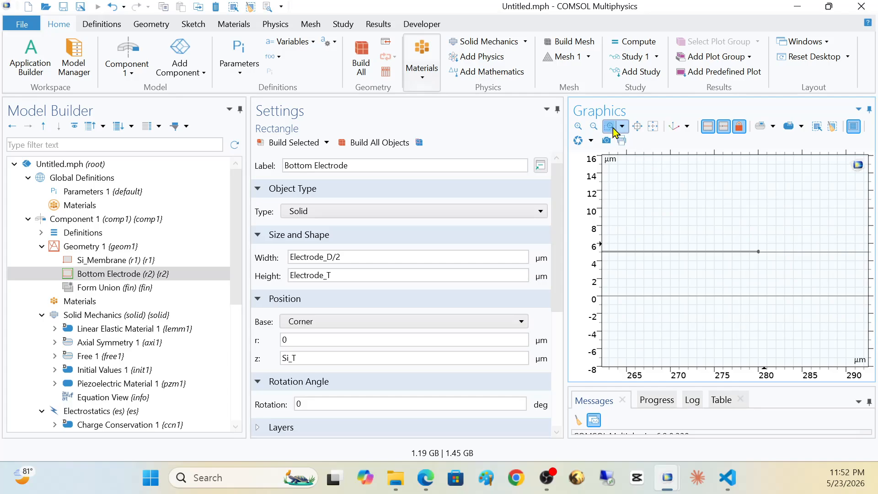
pyautogui.moveTo(750, 242); pyautogui.dragTo(770, 261)
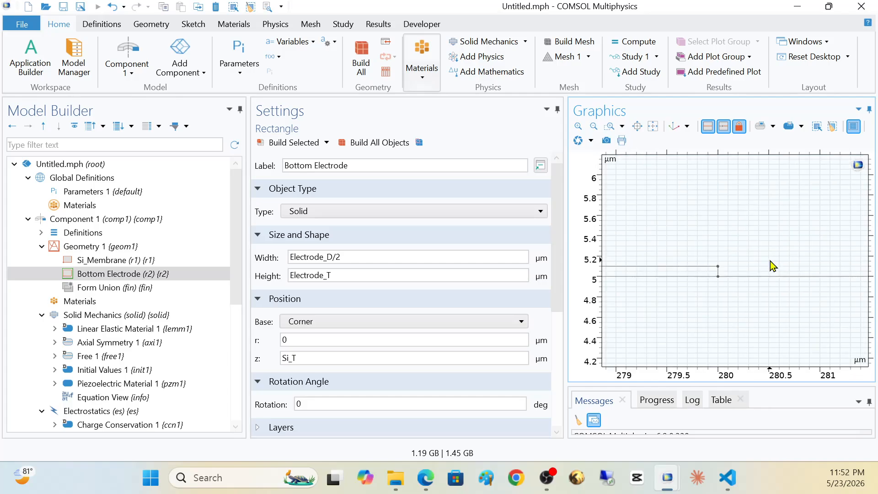
pyautogui.click(652, 127)
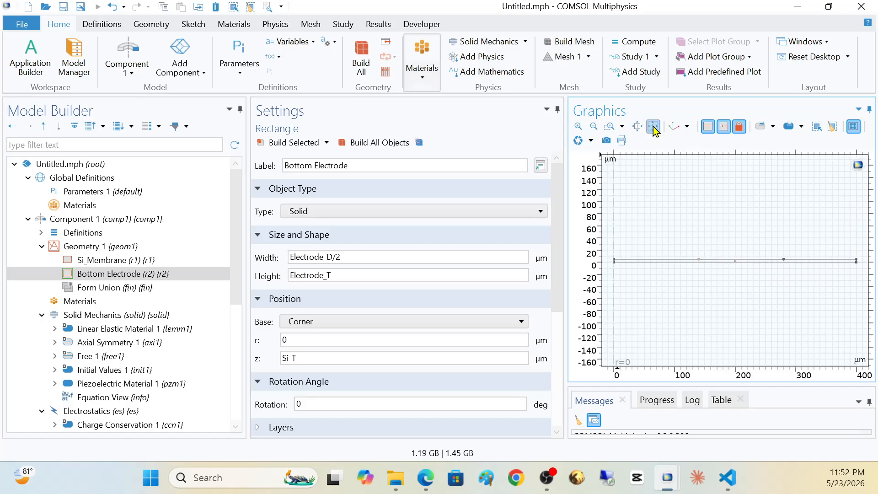
pyautogui.click(132, 274)
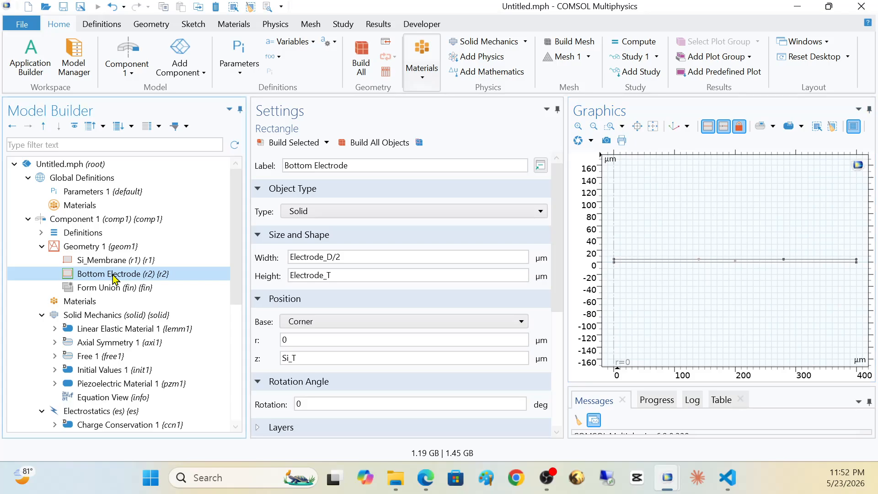
pyautogui.rightClick(113, 277)
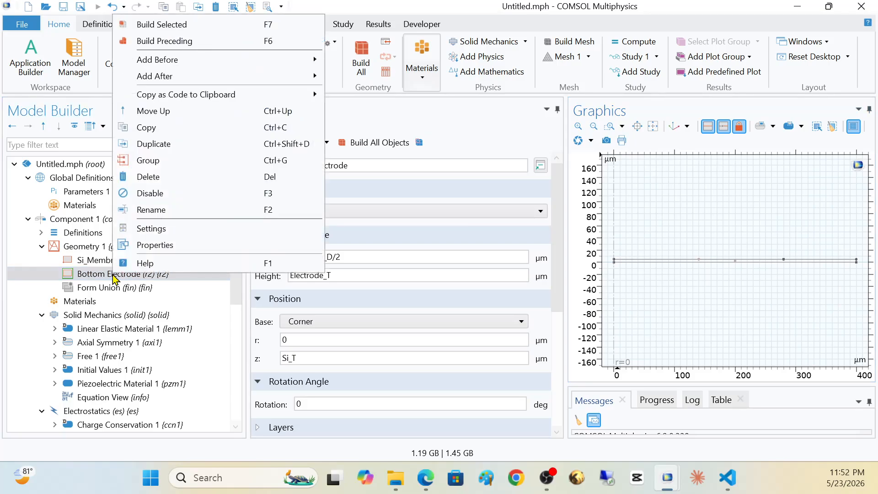
pyautogui.click(143, 145)
pyautogui.tripleClick(361, 165)
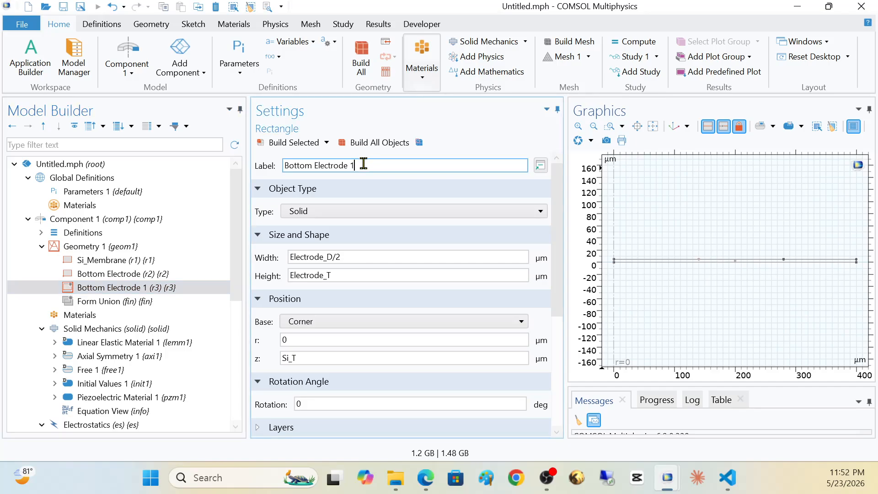
pyautogui.write('Piezo')
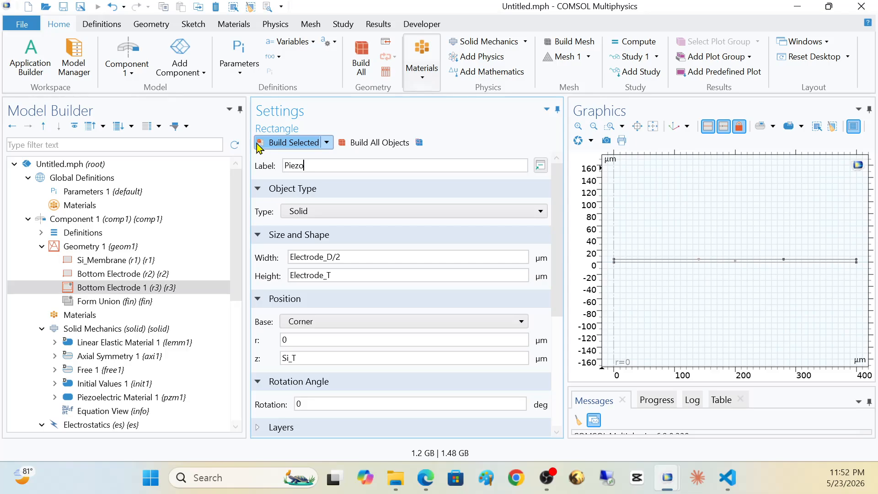
pyautogui.write(' electric Layer')
# Step: Set the width of the Piezoelectric Layer rectangle to Piezo_D/2
pyautogui.click(316, 257)
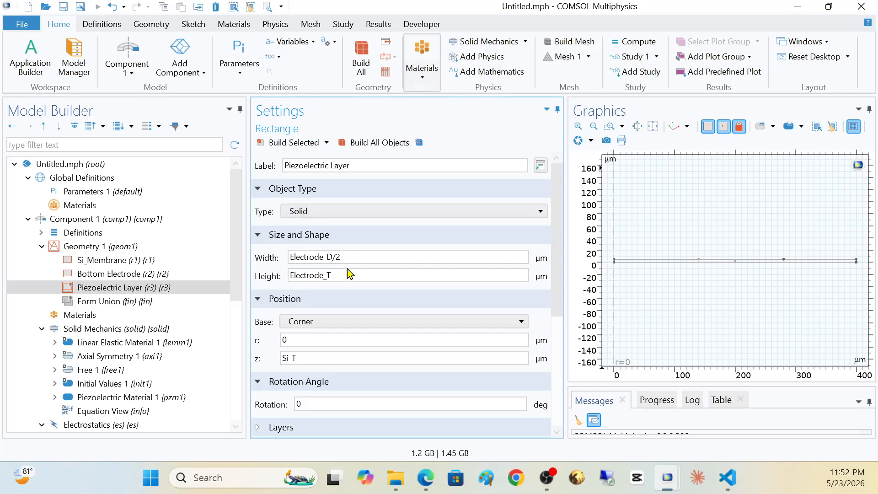
pyautogui.press('BackSpace')
pyautogui.press('BackSpace')
pyautogui.press('BackSpace')
pyautogui.press('BackSpace')
pyautogui.press('BackSpace')
pyautogui.press('BackSpace')
pyautogui.press('BackSpace')
pyautogui.press('BackSpace')
pyautogui.press('BackSpace')
pyautogui.write('Piezo')
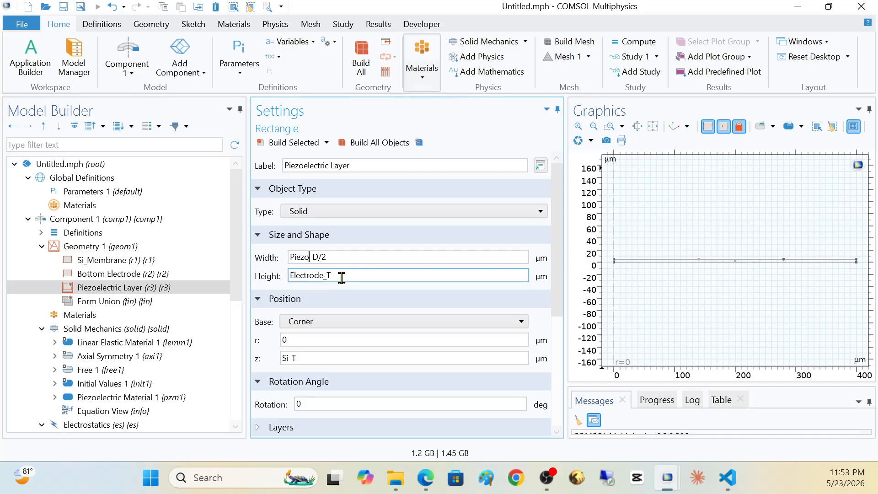
# Step: Set the height of the Piezoelectric Layer rectangle to Piezo_T
pyautogui.press('BackSpace')
pyautogui.press('BackSpace')
pyautogui.press('BackSpace')
pyautogui.press('BackSpace')
pyautogui.press('BackSpace')
pyautogui.press('BackSpace')
pyautogui.press('BackSpace')
pyautogui.press('BackSpace')
pyautogui.press('BackSpace')
pyautogui.press('BackSpace')
pyautogui.press('BackSpace')
pyautogui.write('Piezo_T')
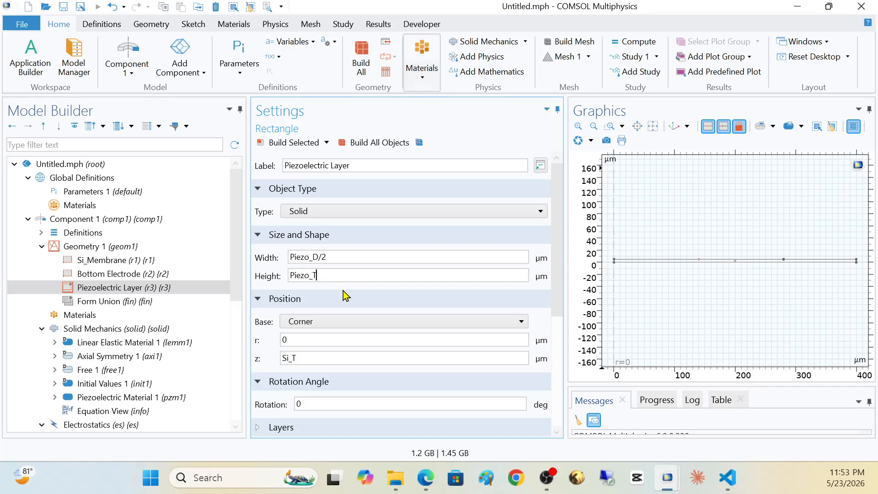
# Step: Place the Piezoelectric Layer rectangle's corner at z = Si_T+Electrode_T and build the rectangle
pyautogui.click(340, 353)
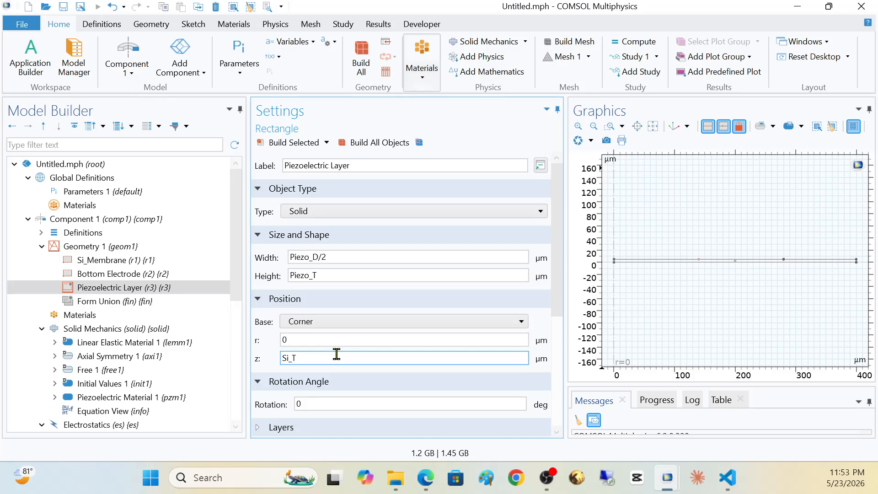
pyautogui.write('+Electrode_T')
pyautogui.click(309, 143)
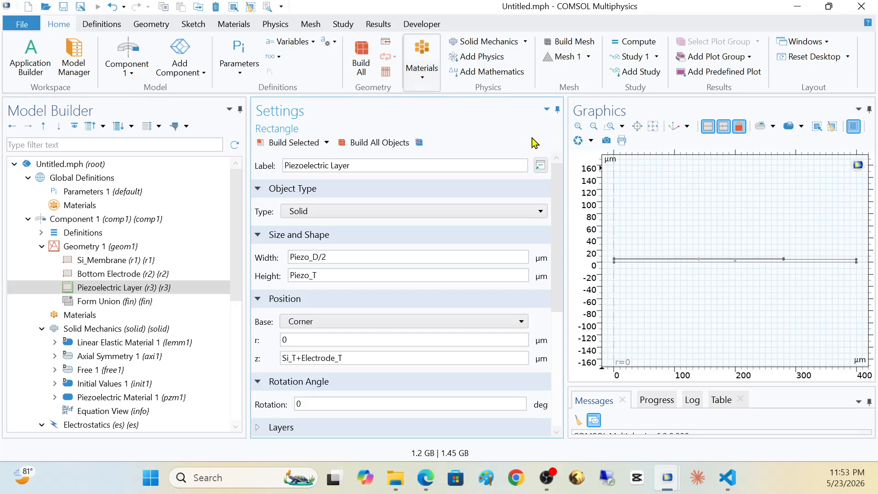
# Step: Duplicate the Piezoelectric Layer rectangle and label the copy Top Electrode
pyautogui.click(609, 127)
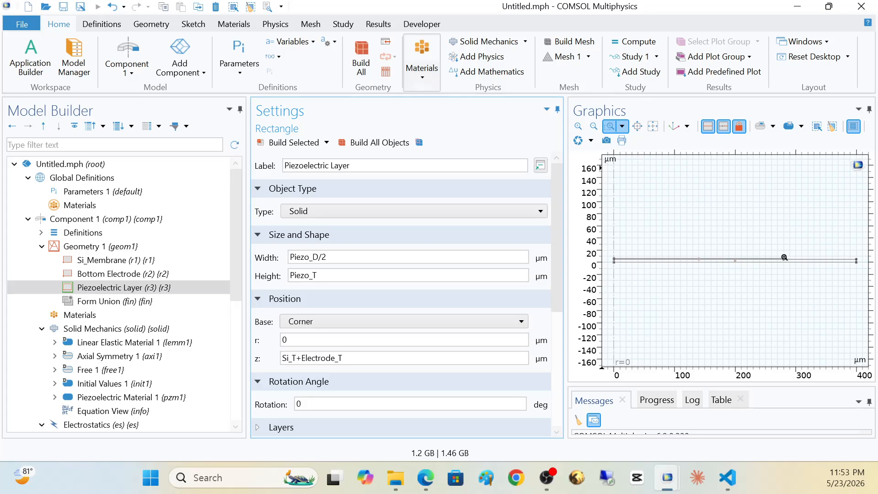
pyautogui.moveTo(779, 253); pyautogui.dragTo(794, 270)
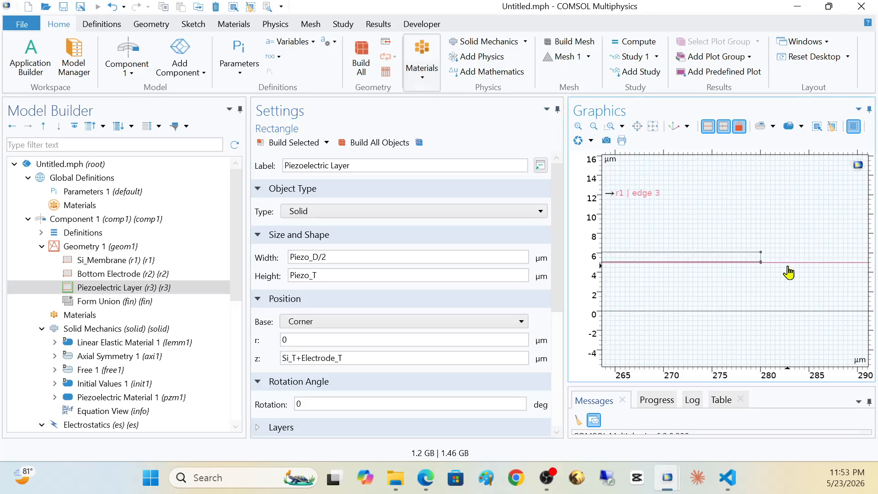
pyautogui.click(610, 126)
pyautogui.moveTo(735, 242); pyautogui.dragTo(787, 277)
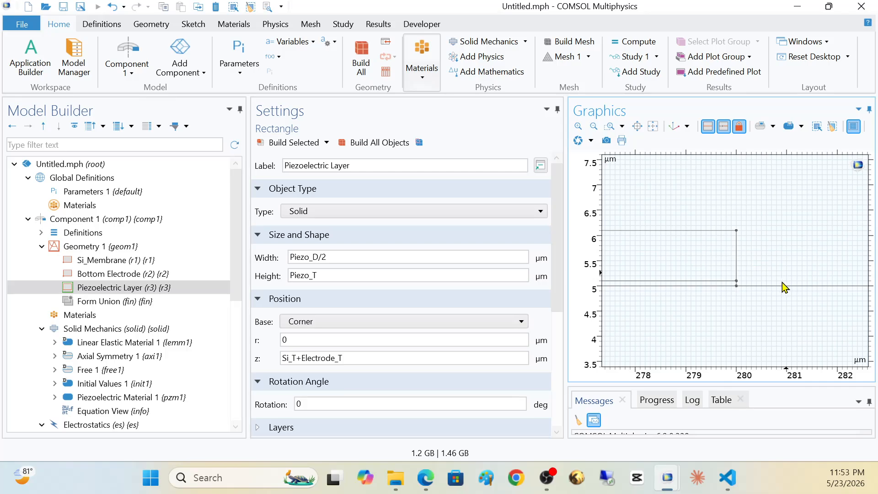
pyautogui.click(653, 127)
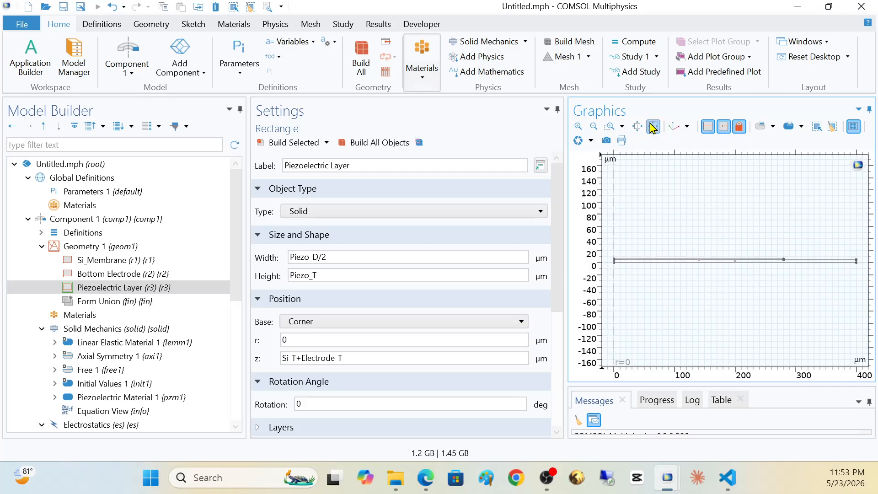
pyautogui.rightClick(89, 287)
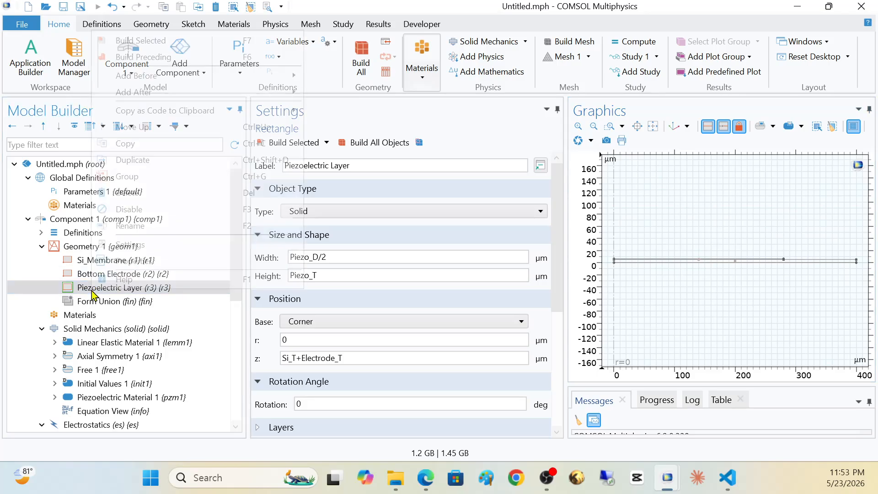
pyautogui.click(132, 160)
pyautogui.click(375, 167)
pyautogui.moveTo(375, 168); pyautogui.dragTo(282, 170)
pyautogui.write('Top')
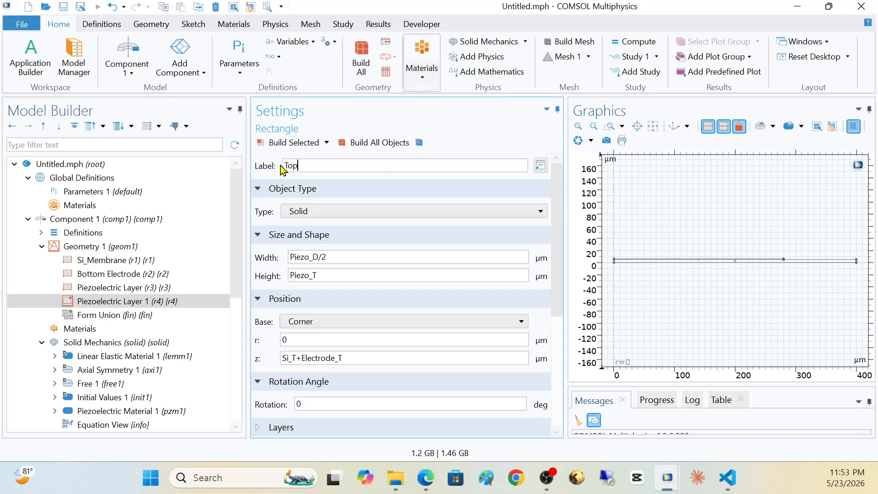
pyautogui.write(' Electrode')
# Step: Set the width of the Top Electrode rectangle to Electrode_D/2
pyautogui.click(317, 253)
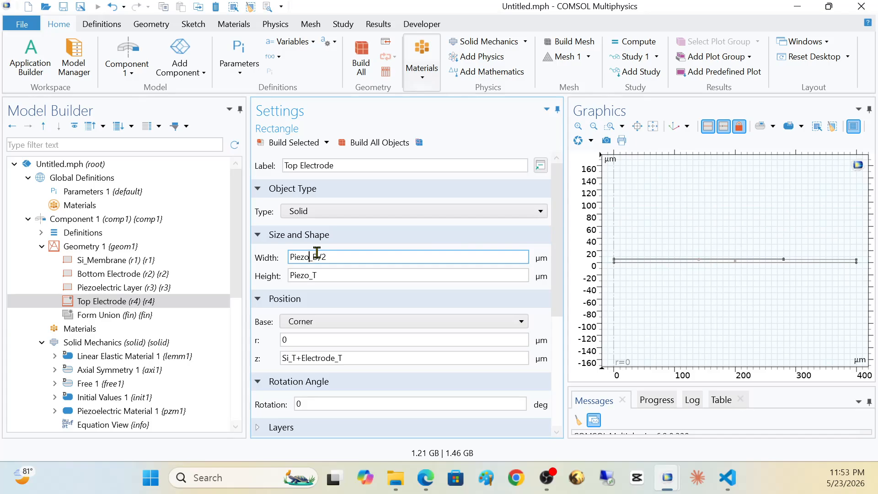
pyautogui.press('BackSpace')
pyautogui.press('BackSpace')
pyautogui.press('BackSpace')
pyautogui.press('BackSpace')
pyautogui.press('BackSpace')
pyautogui.write('Electrode')
# Step: Set the height of the Top Electrode rectangle to Electrode_T
pyautogui.click(308, 274)
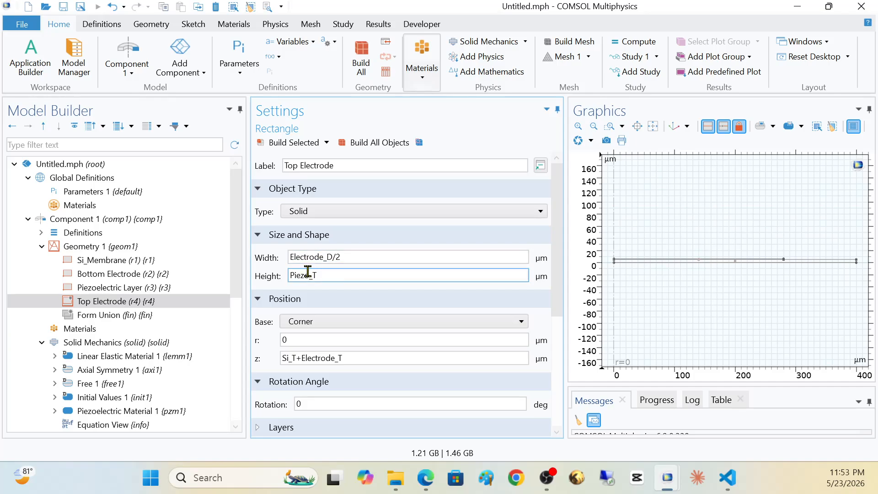
pyautogui.press('BackSpace')
pyautogui.press('BackSpace')
pyautogui.press('BackSpace')
pyautogui.press('BackSpace')
pyautogui.press('BackSpace')
pyautogui.write('Electrode')
# Step: Place the Top Electrode rectangle's corner at z = Si_T+Electrode_T+Piezo_T and build the rectangle
pyautogui.click(343, 358)
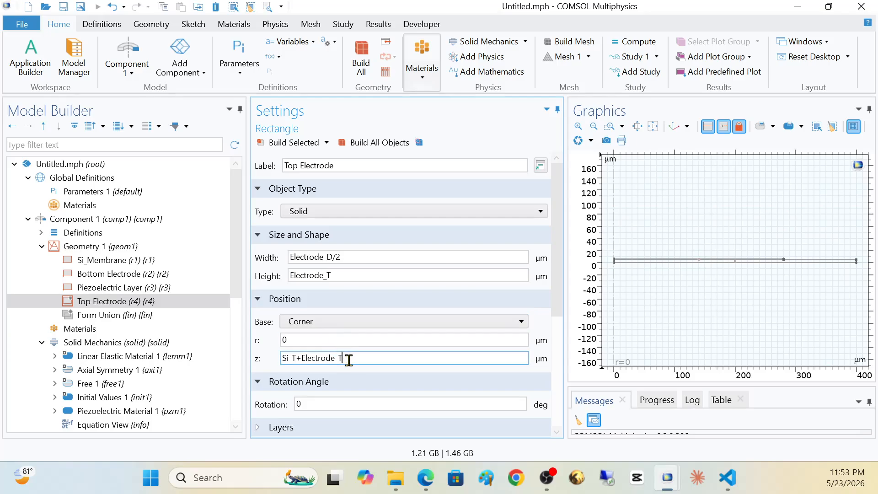
pyautogui.write('+Piezo_T')
pyautogui.click(299, 141)
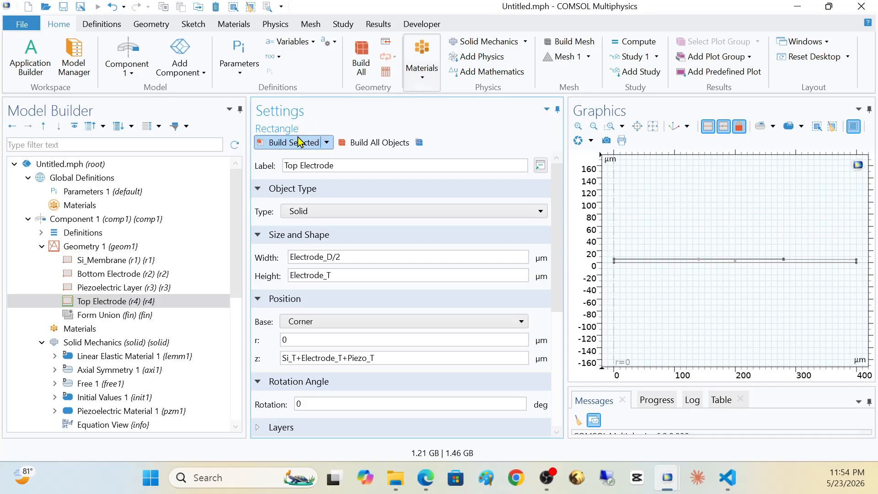
# Step: Add a circle to Geometry 1 after the layer rectangles
pyautogui.click(609, 126)
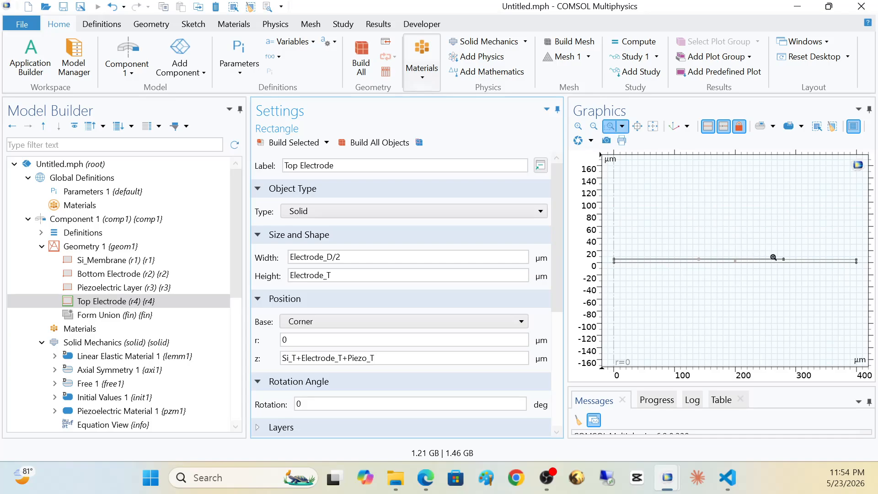
pyautogui.moveTo(773, 257); pyautogui.dragTo(794, 267)
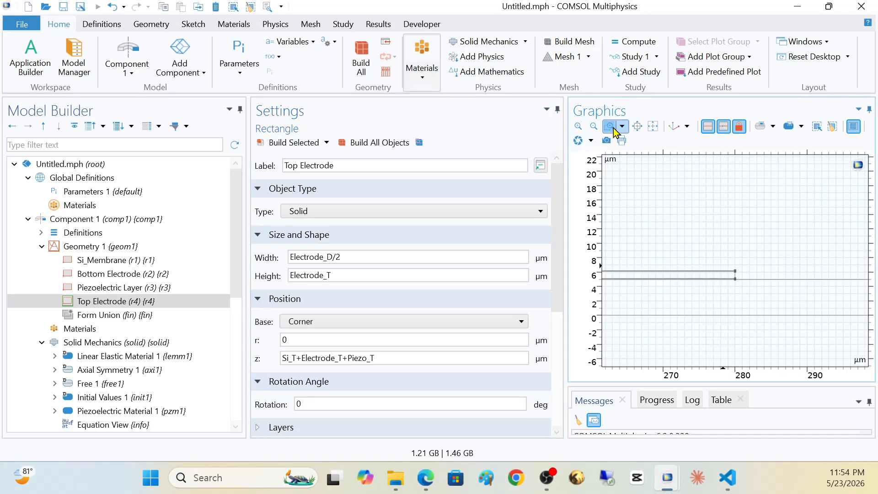
pyautogui.moveTo(711, 259); pyautogui.dragTo(752, 289)
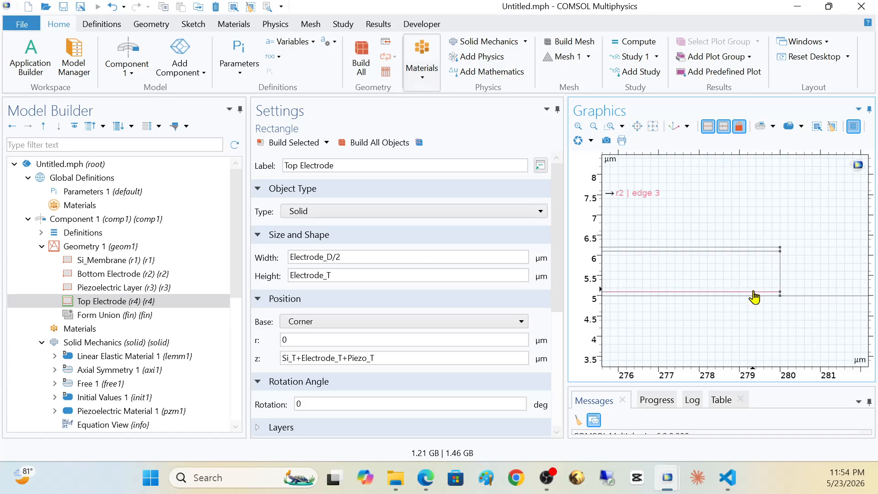
pyautogui.click(652, 126)
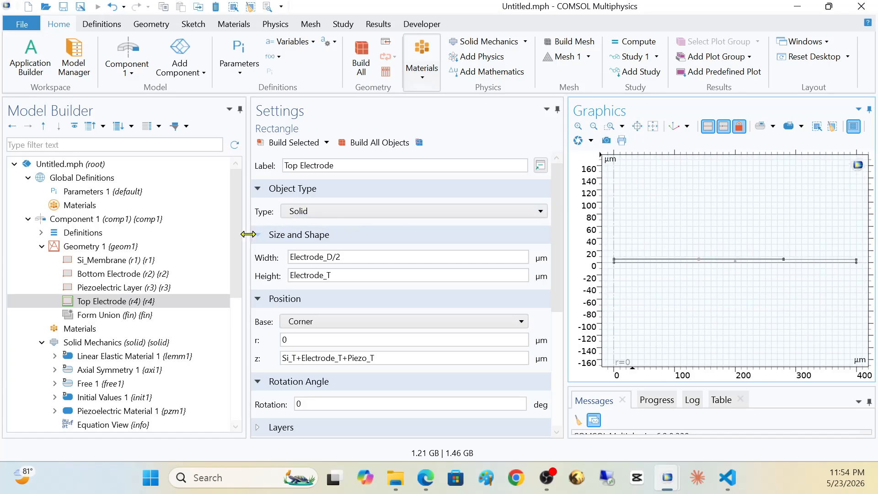
pyautogui.click(115, 251)
pyautogui.rightClick(114, 249)
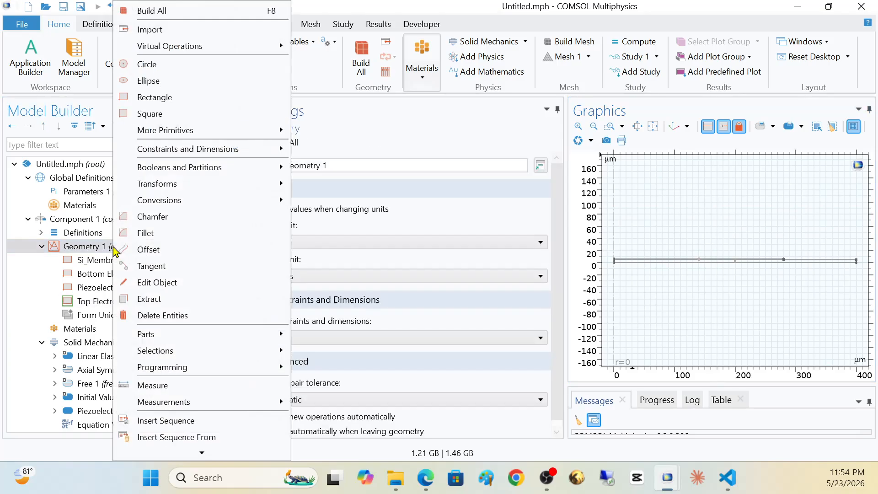
pyautogui.click(165, 71)
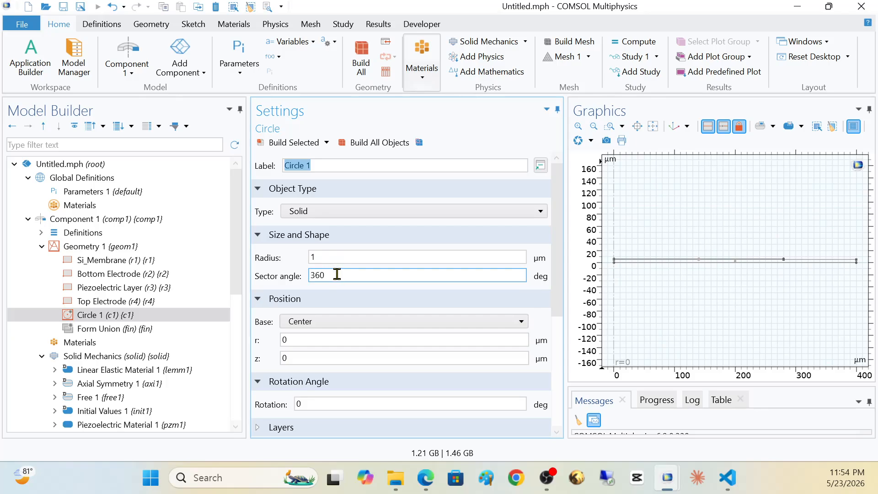
# Step: Set the circle's radius to 500 µm and its sector angle to 90 degrees
pyautogui.click(330, 256)
pyautogui.hotkey('ctrl', 'a')
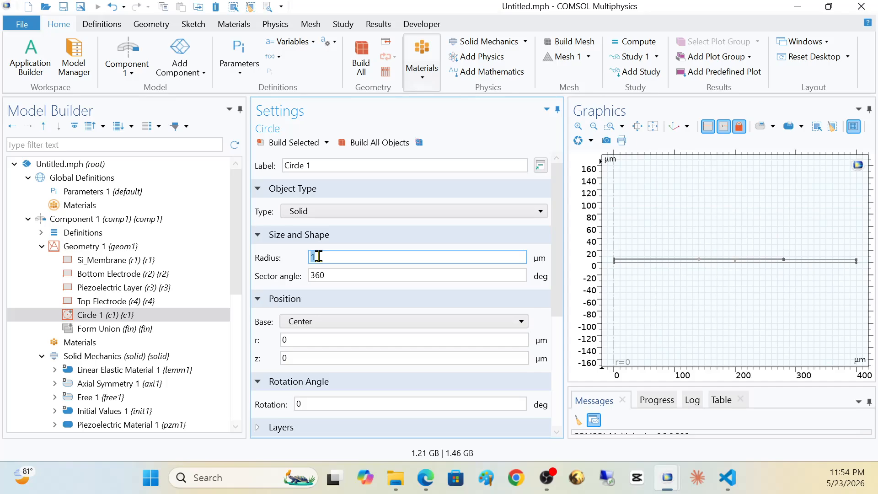
pyautogui.hotkey('ctrl', 'a')
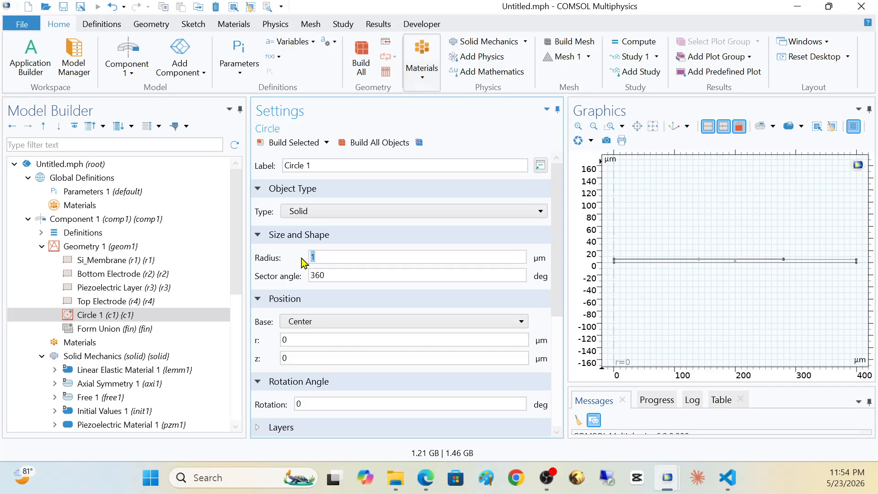
pyautogui.write('500')
pyautogui.press('Tab')
pyautogui.write('9')
# Step: Place the quarter circle's center at z = Si_T, build it and fit the whole geometry in view
pyautogui.click(342, 358)
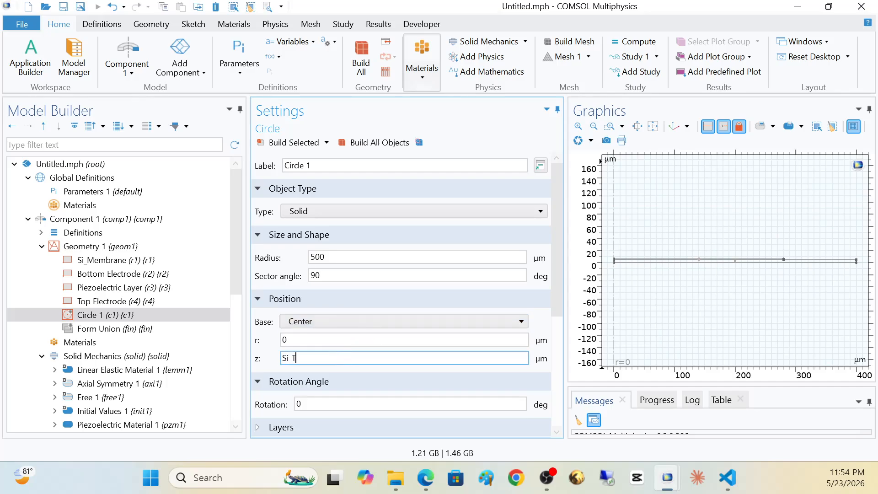
pyautogui.click(295, 142)
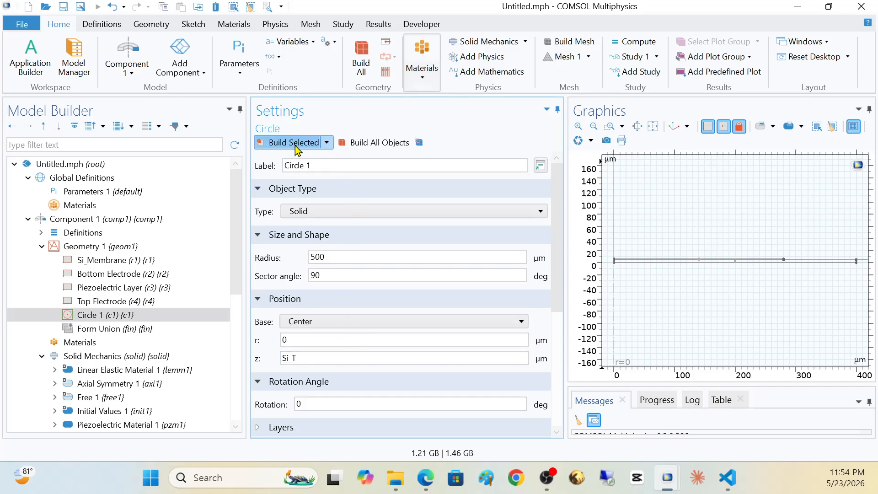
pyautogui.click(653, 126)
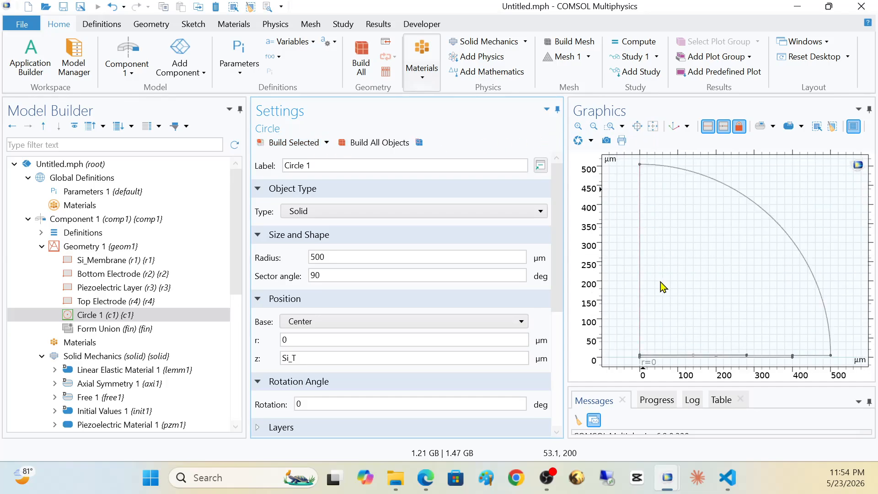
# Step: Build the Form Union of the whole geometry and open the material library for Component 1's materials
pyautogui.click(118, 329)
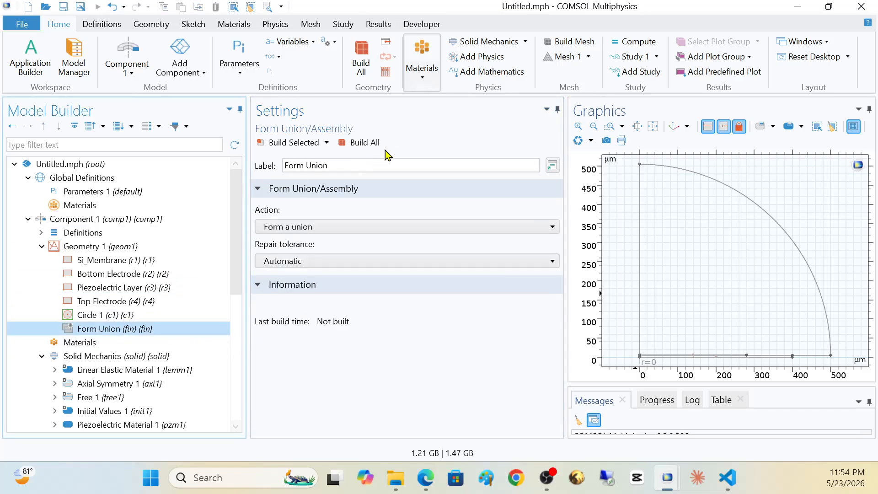
pyautogui.click(364, 143)
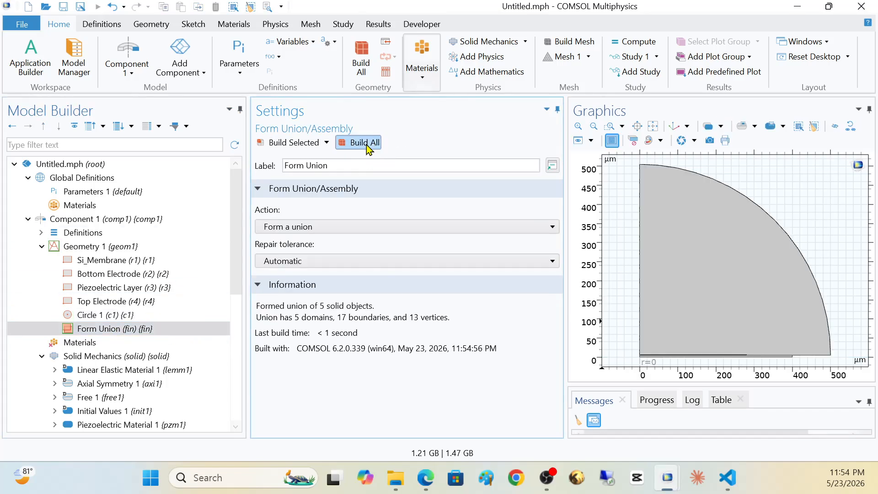
pyautogui.click(79, 343)
pyautogui.rightClick(79, 344)
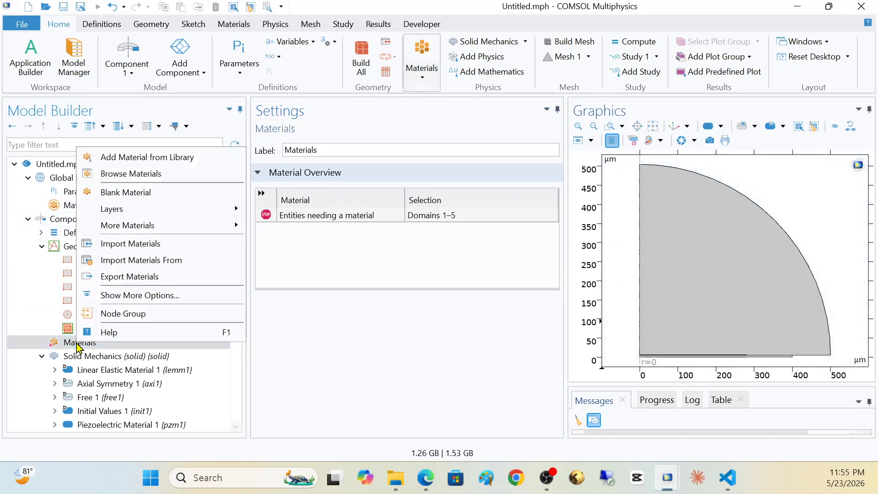
pyautogui.click(172, 158)
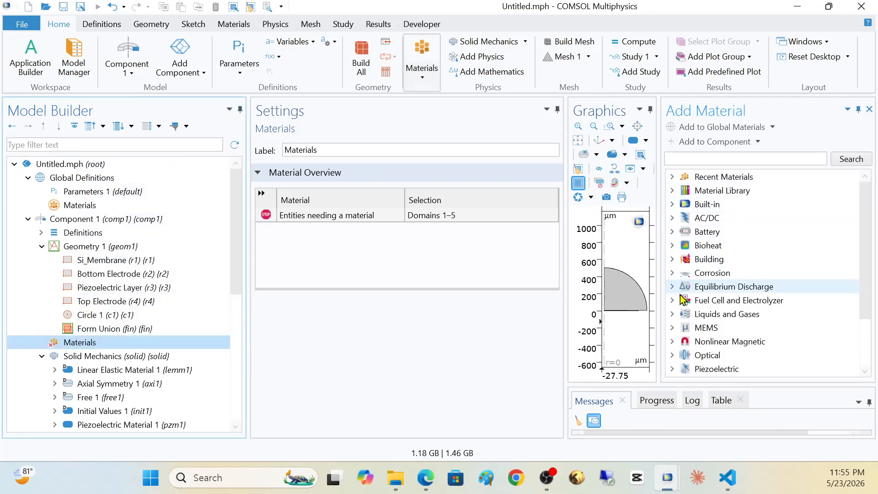
# Step: Add Si - Polycrystalline silicon from the MEMS semiconductors library to Component 1
pyautogui.click(672, 328)
pyautogui.scroll(-2, 728, 278)
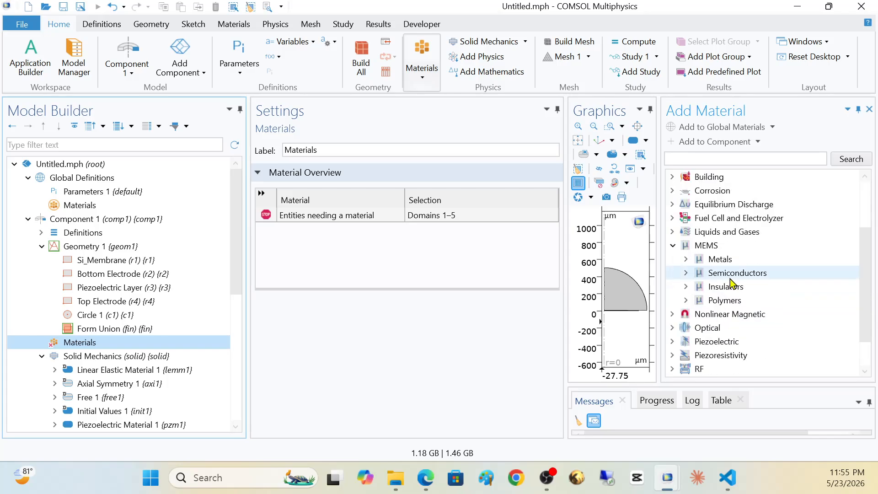
pyautogui.click(686, 273)
pyautogui.scroll(-1, 718, 274)
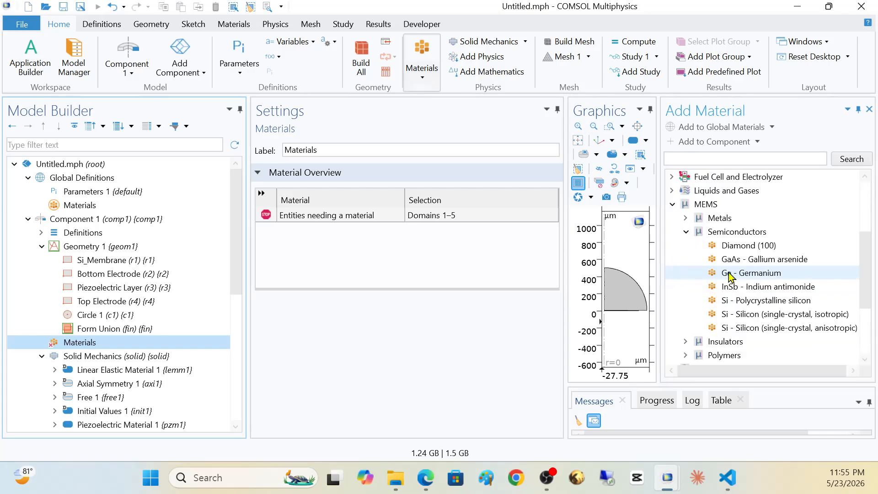
pyautogui.rightClick(734, 304)
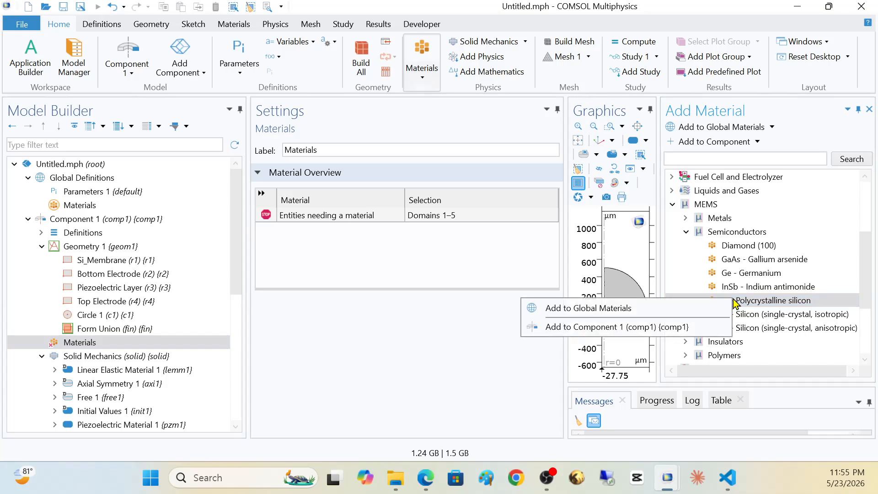
pyautogui.click(641, 327)
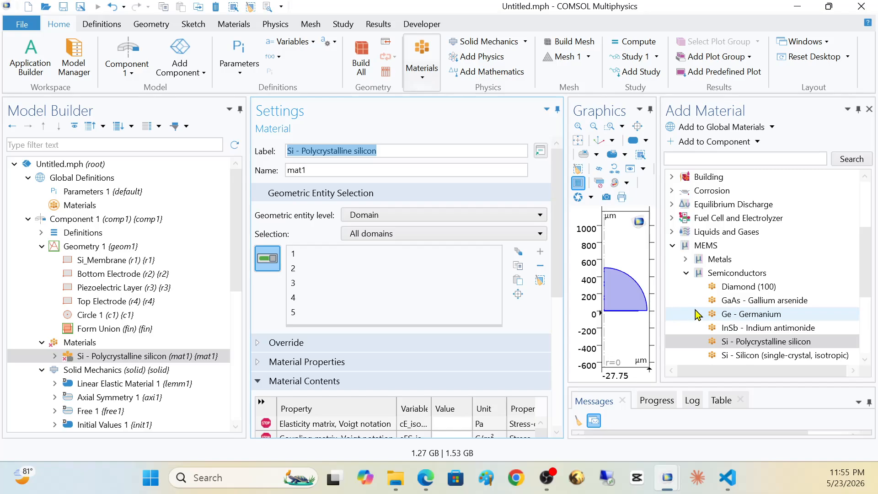
# Step: Add Molybdenum from the Built-in material library to Component 1
pyautogui.scroll(3, 688, 295)
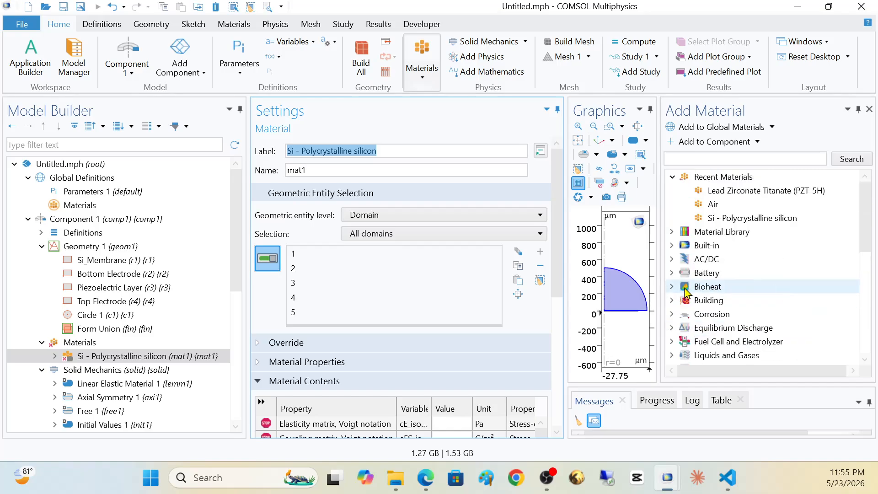
pyautogui.click(673, 247)
pyautogui.scroll(-2, 741, 306)
pyautogui.scroll(-3, 741, 305)
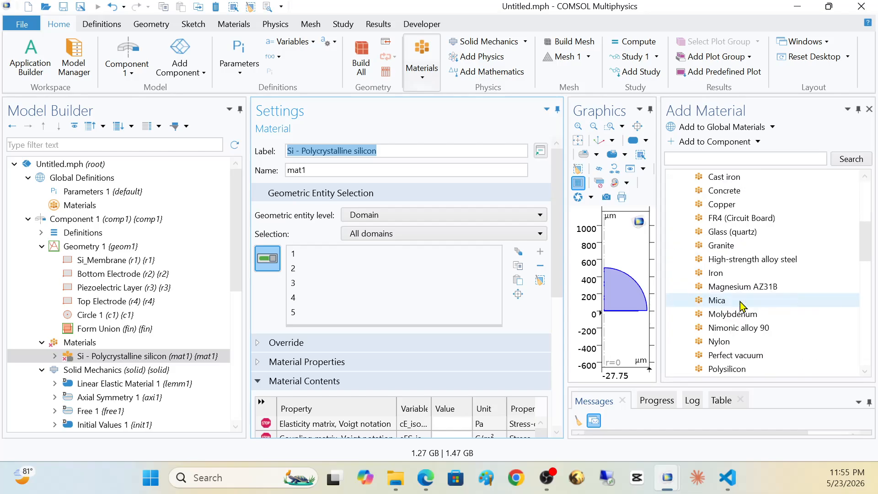
pyautogui.click(732, 314)
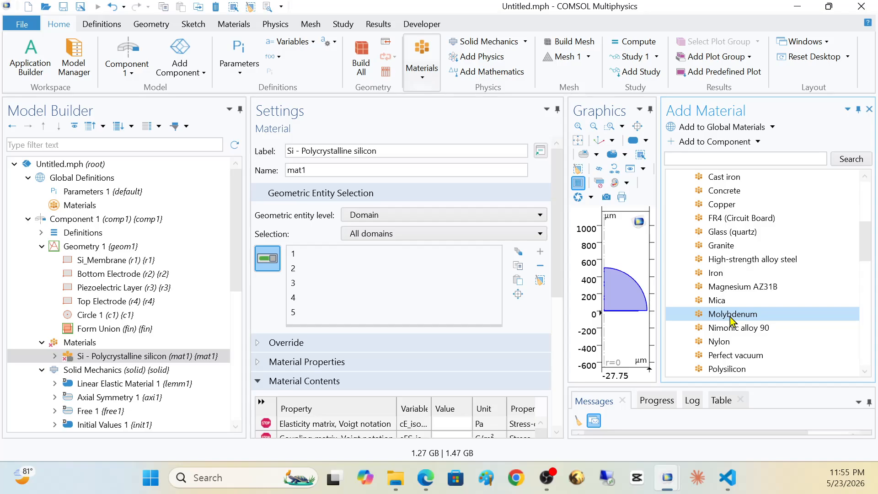
pyautogui.rightClick(730, 314)
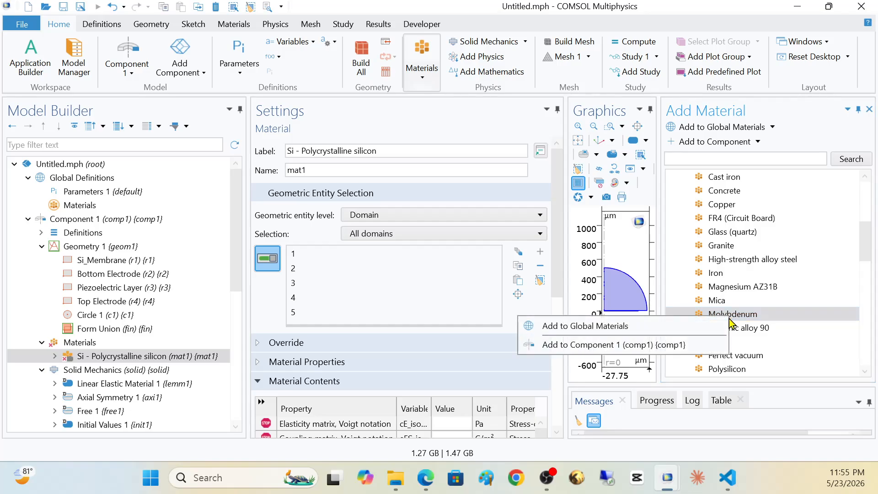
pyautogui.click(638, 345)
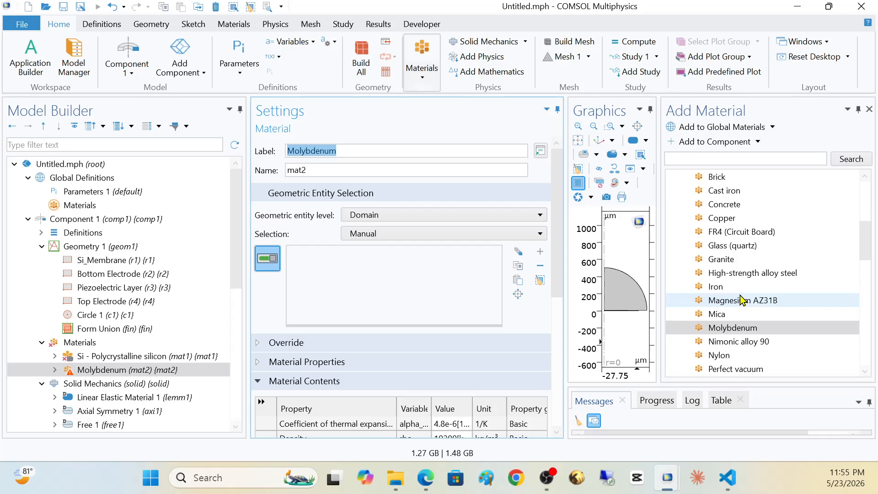
# Step: Add Aluminum Nitride from the Piezoelectric material library to Component 1
pyautogui.scroll(5, 739, 294)
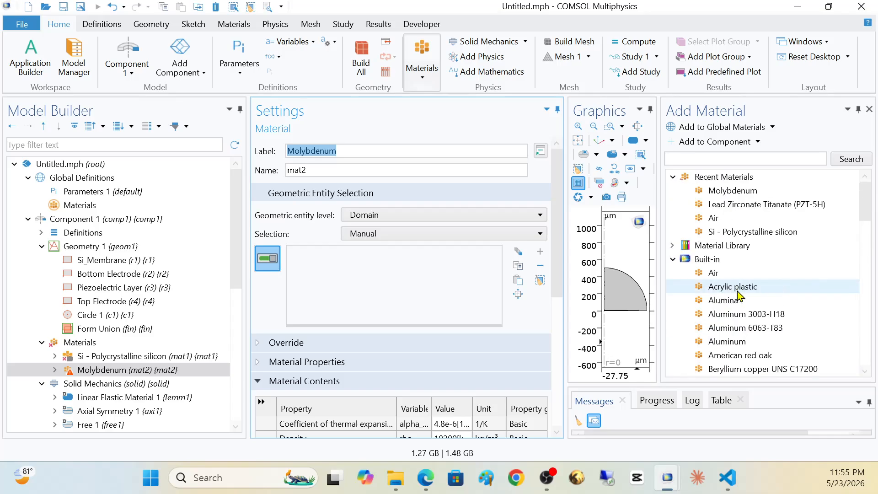
pyautogui.click(673, 260)
pyautogui.scroll(-3, 716, 276)
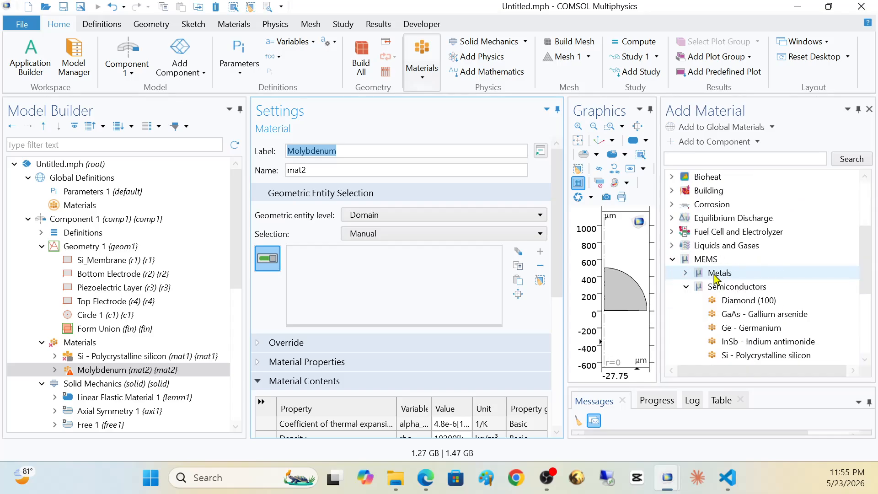
pyautogui.click(672, 259)
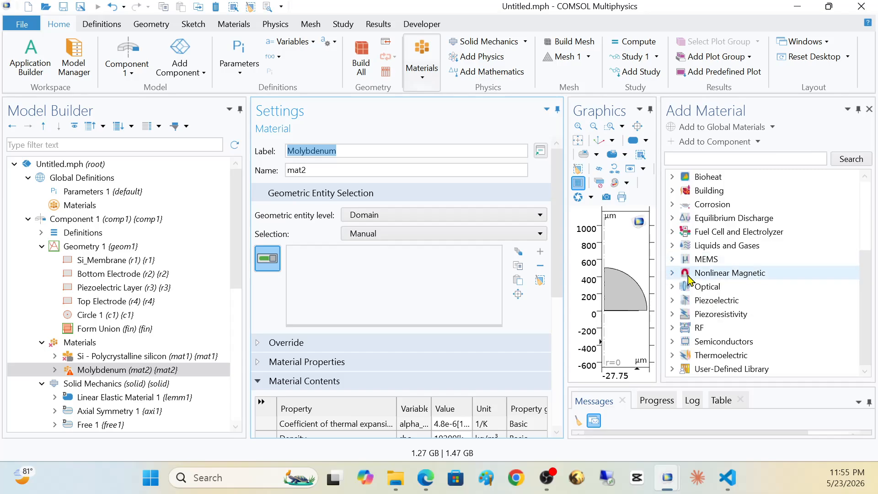
pyautogui.click(673, 300)
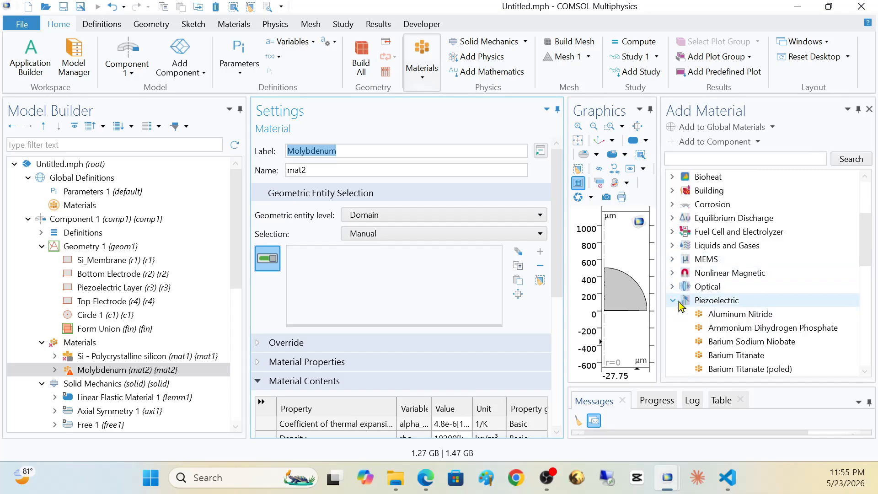
pyautogui.scroll(-3, 731, 302)
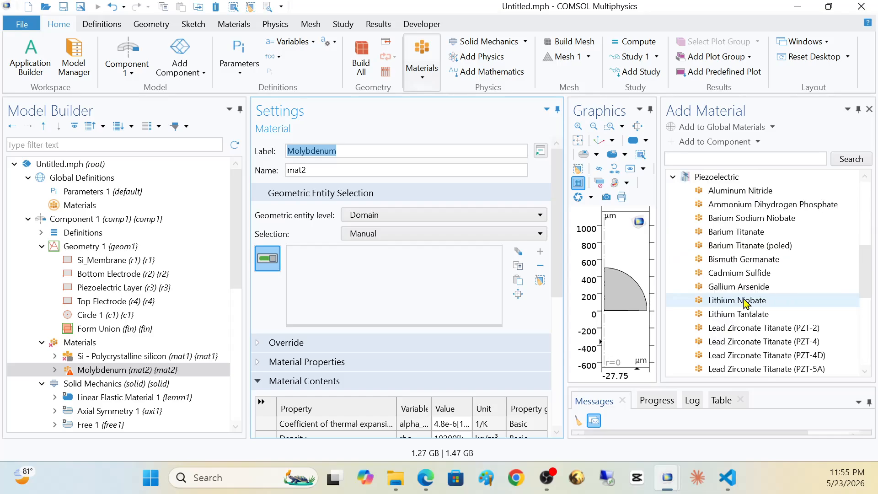
pyautogui.rightClick(733, 192)
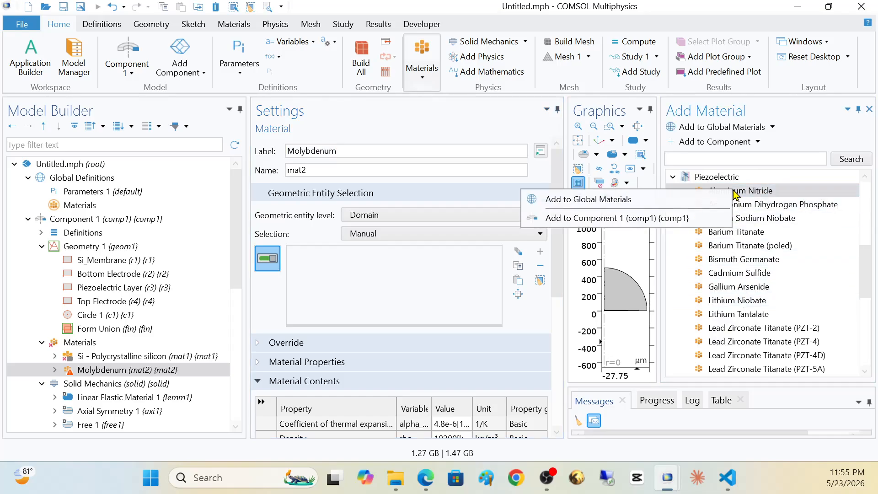
pyautogui.click(684, 213)
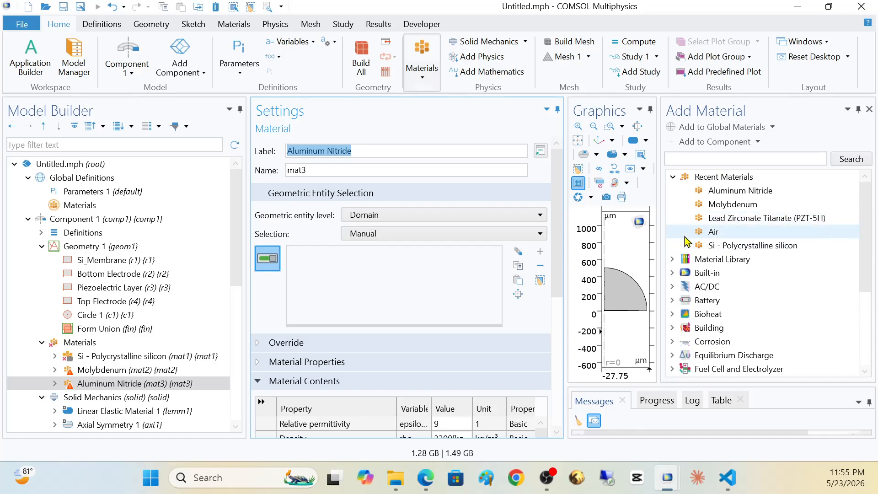
# Step: Add the Built-in Air material to Component 1 and close the material library
pyautogui.click(672, 273)
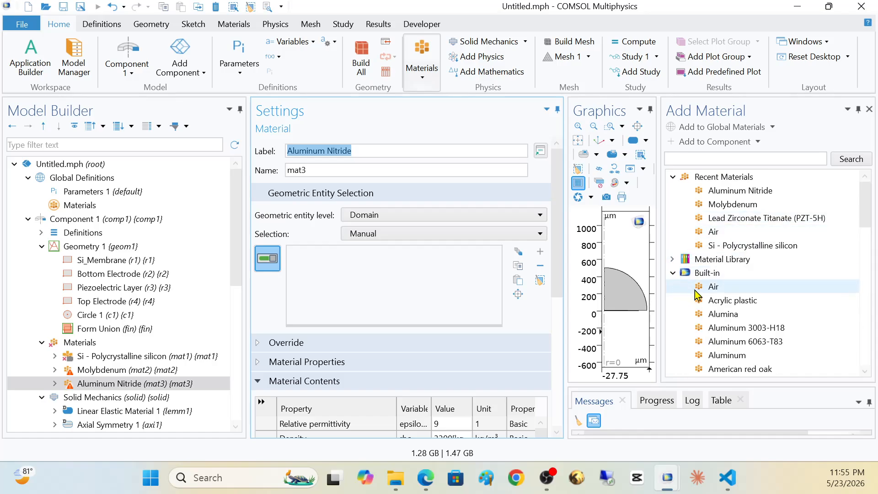
pyautogui.rightClick(702, 287)
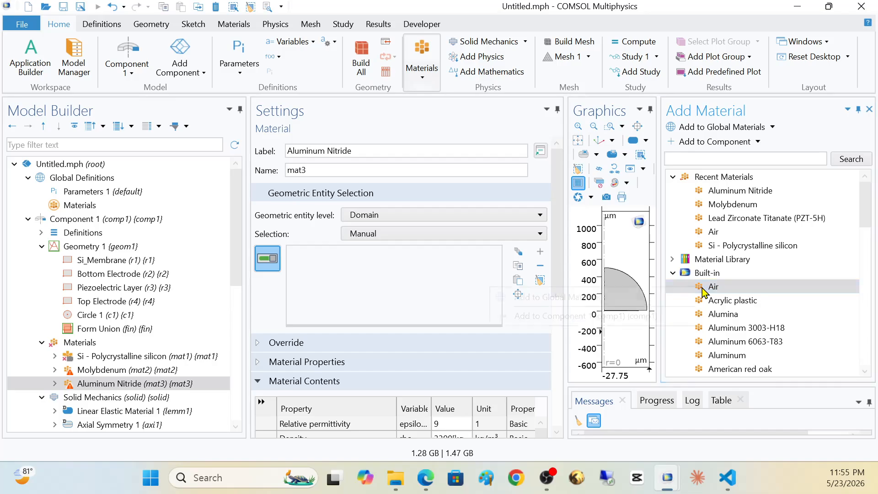
pyautogui.click(577, 315)
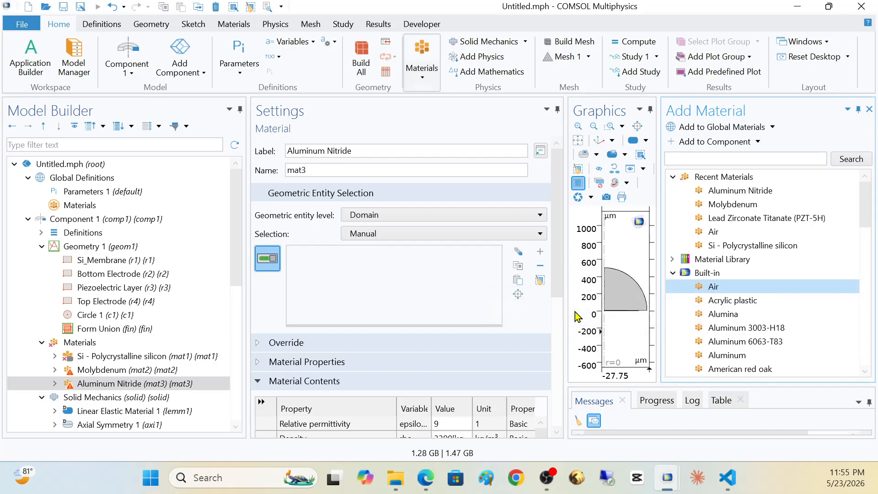
pyautogui.click(869, 110)
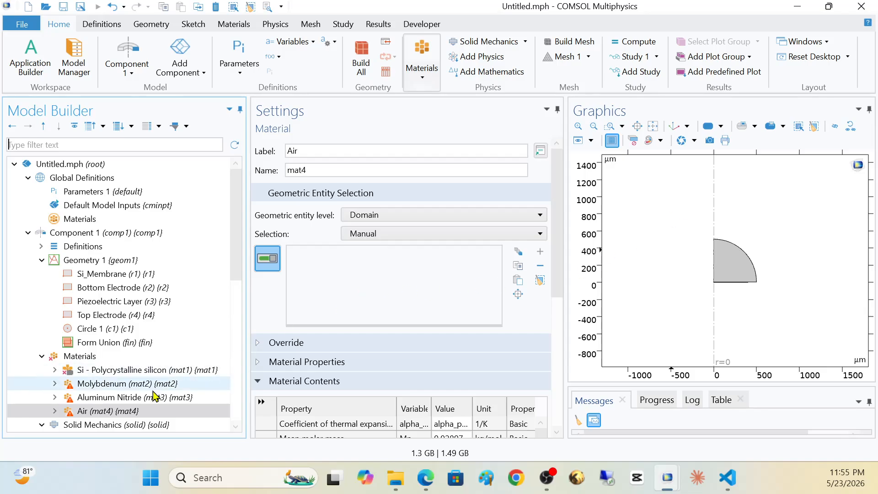
# Step: Assign Molybdenum to the thin top and bottom electrode layers, domains 4 and 2
pyautogui.click(140, 385)
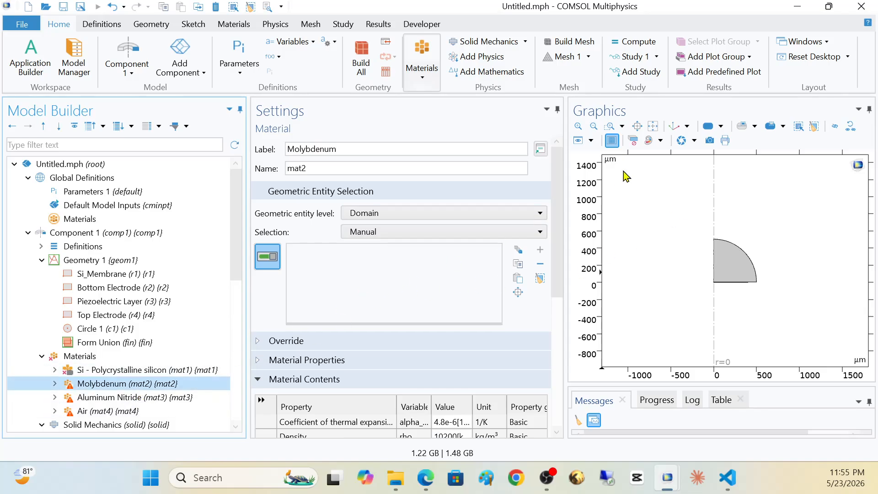
pyautogui.click(609, 126)
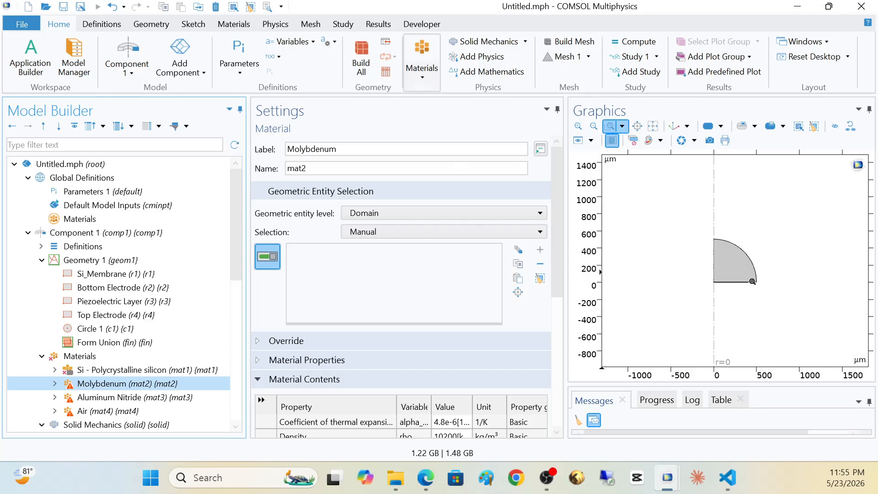
pyautogui.moveTo(736, 278); pyautogui.dragTo(749, 292)
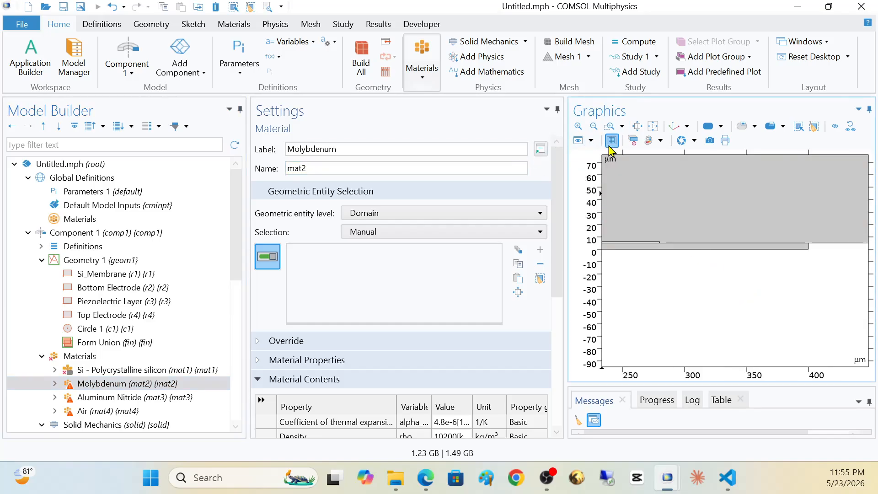
pyautogui.click(611, 126)
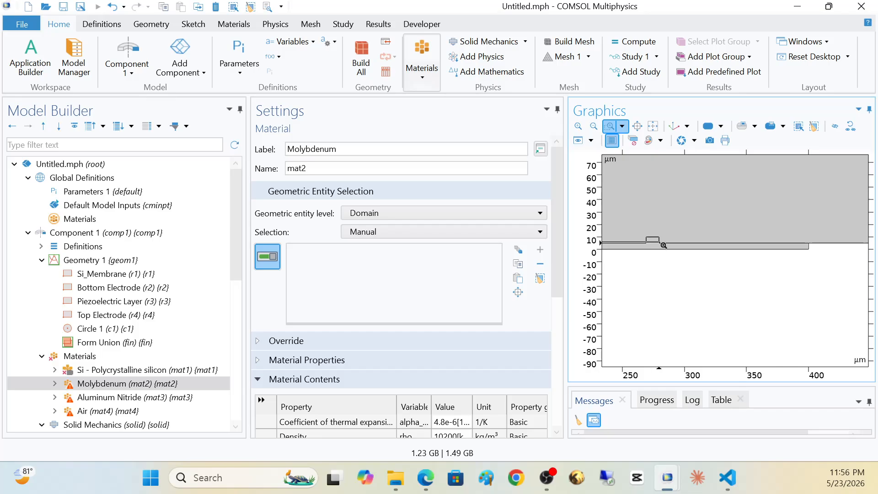
pyautogui.moveTo(663, 246)
pyautogui.mouseDown()
pyautogui.moveTo(676, 250)
pyautogui.moveTo(669, 248)
pyautogui.mouseUp()
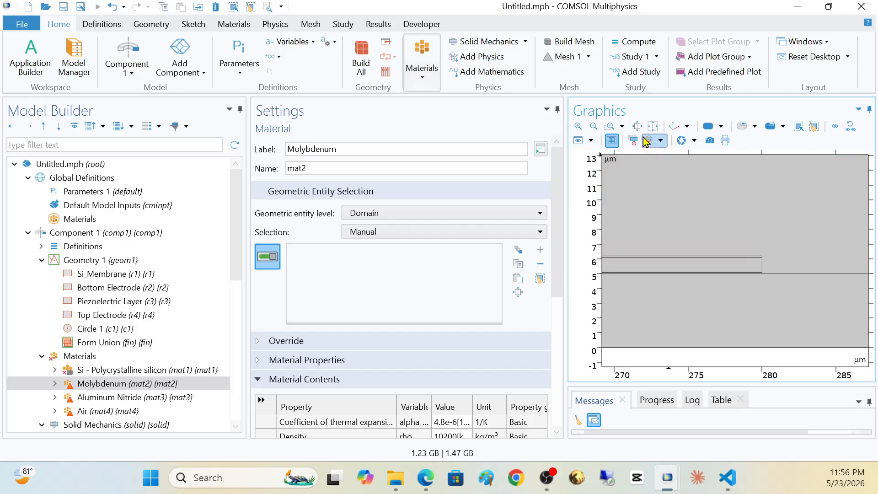
pyautogui.click(610, 127)
pyautogui.moveTo(723, 243); pyautogui.dragTo(781, 297)
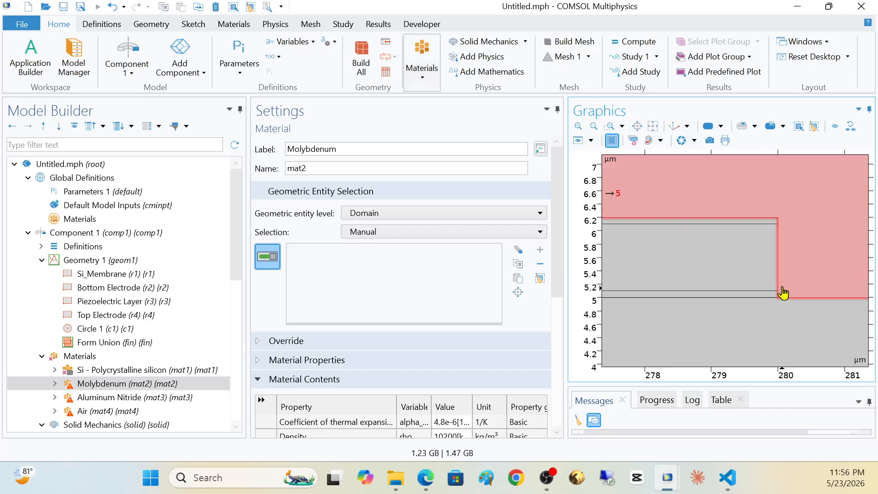
pyautogui.click(748, 221)
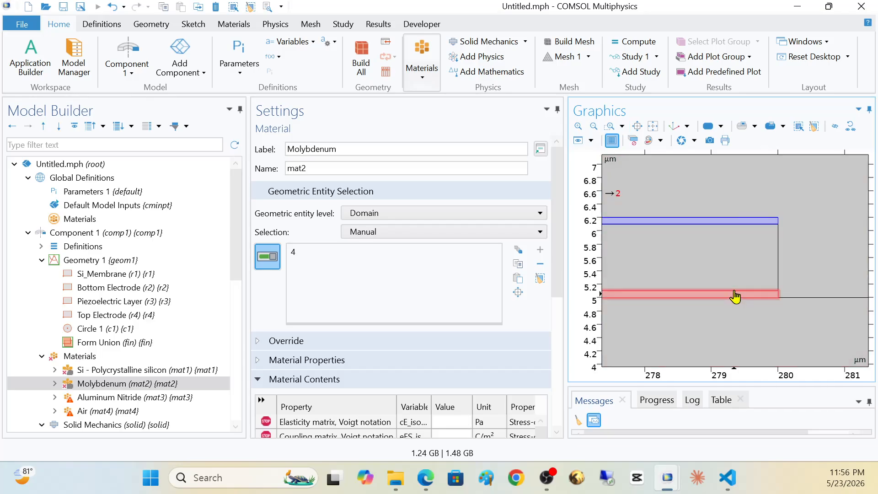
pyautogui.click(735, 294)
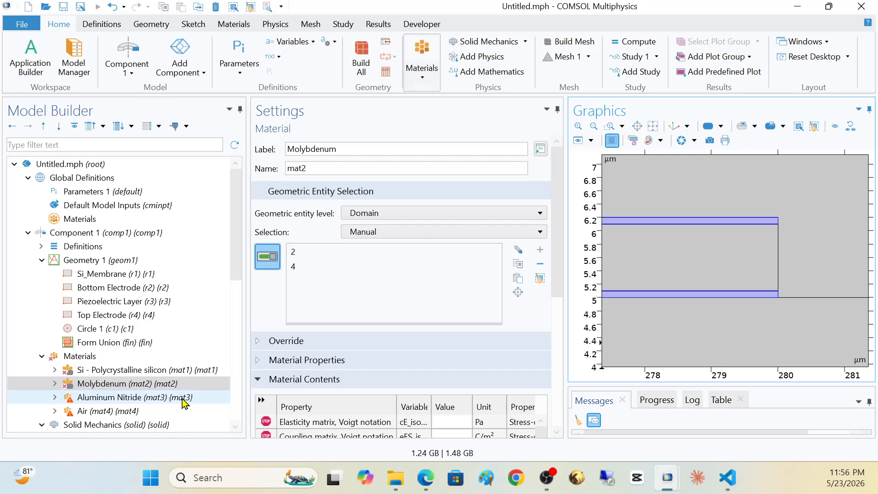
pyautogui.scroll(-5, 500, 366)
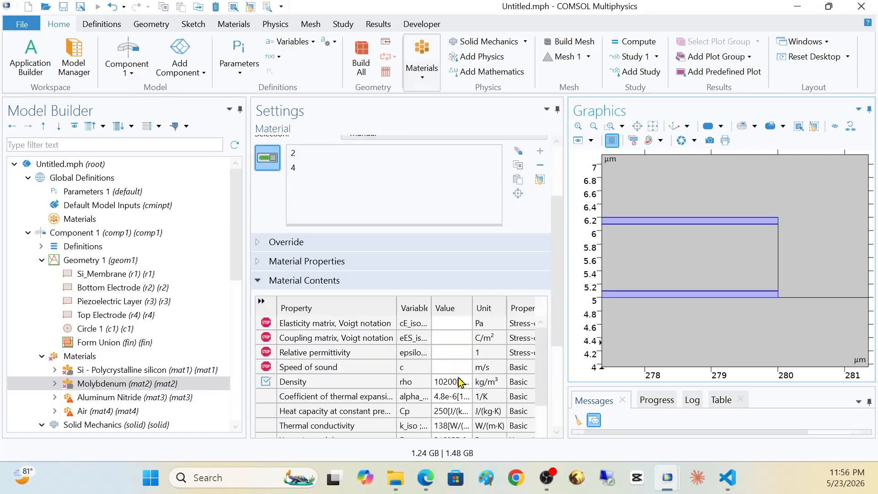
# Step: Assign Aluminum Nitride to the piezoelectric layer between the electrodes, domain 3
pyautogui.click(152, 397)
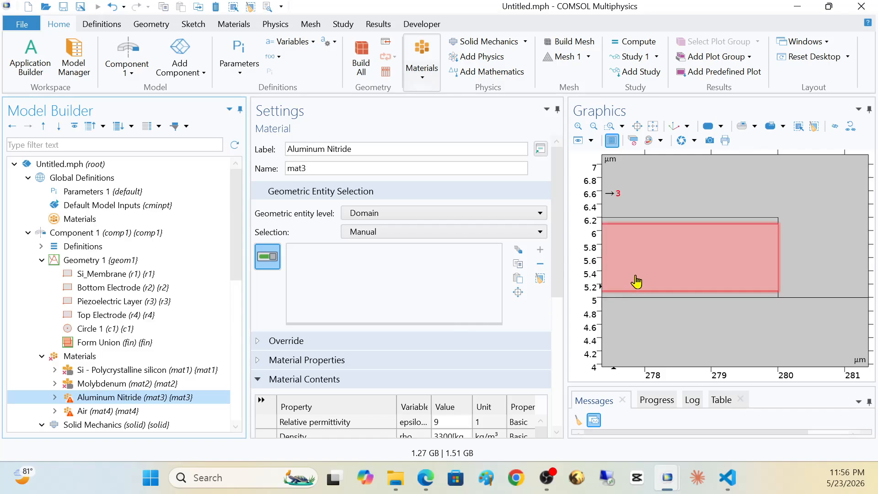
pyautogui.click(659, 272)
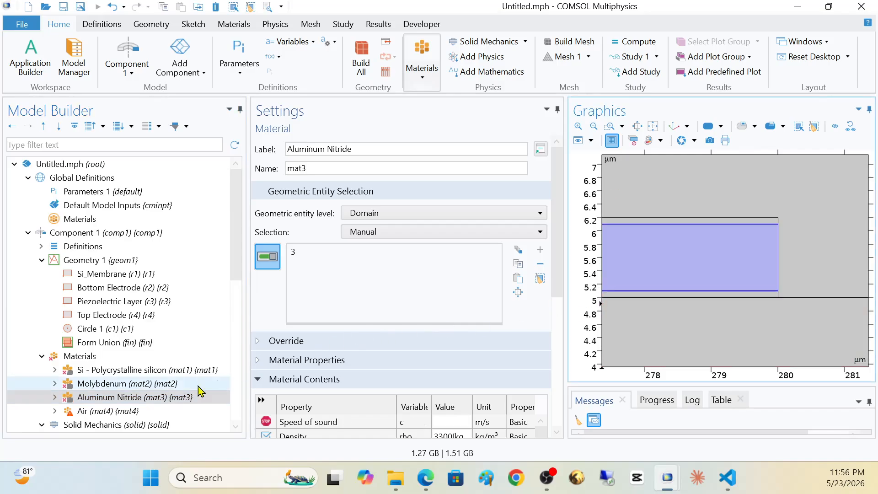
# Step: Assign Air to the quarter-circle acoustic domain, domain 5
pyautogui.click(118, 410)
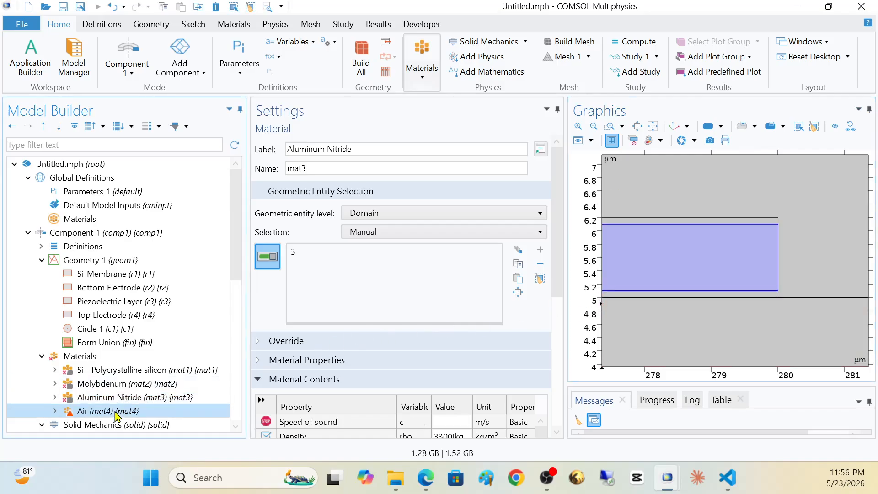
pyautogui.click(593, 129)
pyautogui.click(700, 196)
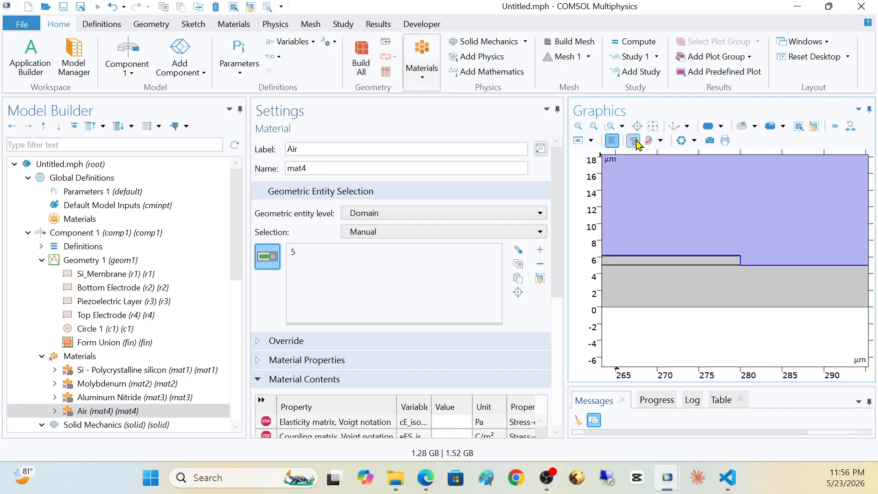
pyautogui.click(651, 127)
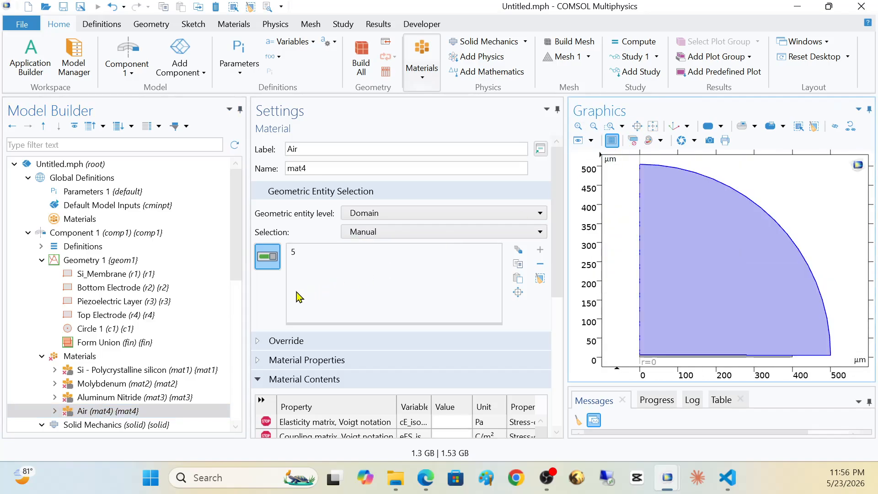
# Step: Remove the quarter-circle air domain, domain 5, from the Solid Mechanics domain selection, keeping domains 1 to 4
pyautogui.scroll(-2, 151, 331)
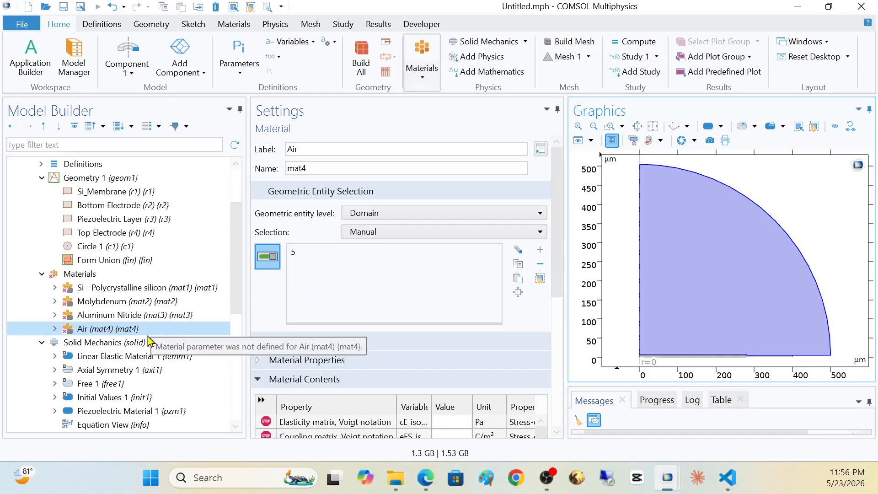
pyautogui.click(104, 343)
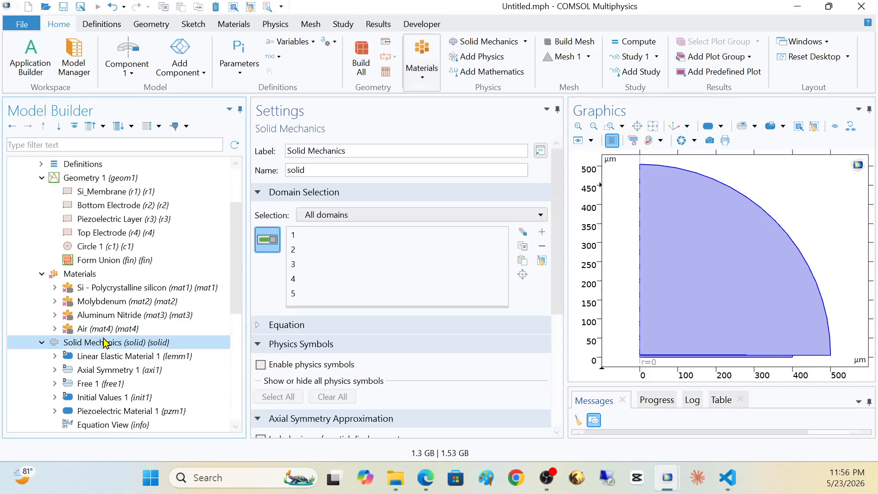
pyautogui.click(712, 296)
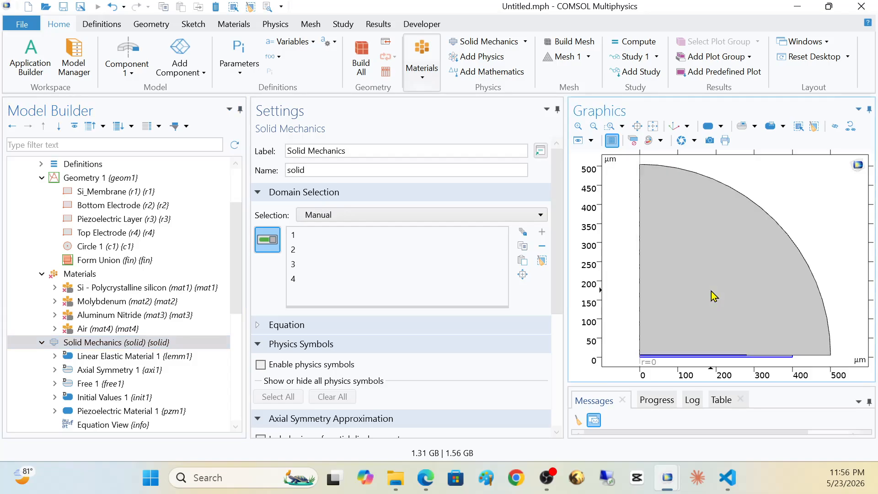
# Step: Clear the domain selection of Piezoelectric Material 1 under Solid Mechanics and assign it only the piezoelectric layer, domain 3
pyautogui.moveTo(235, 296); pyautogui.dragTo(231, 339)
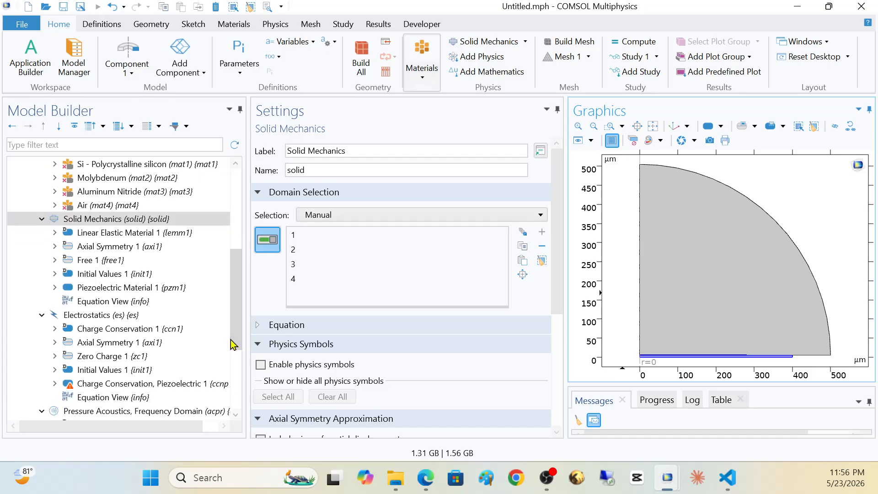
pyautogui.click(100, 224)
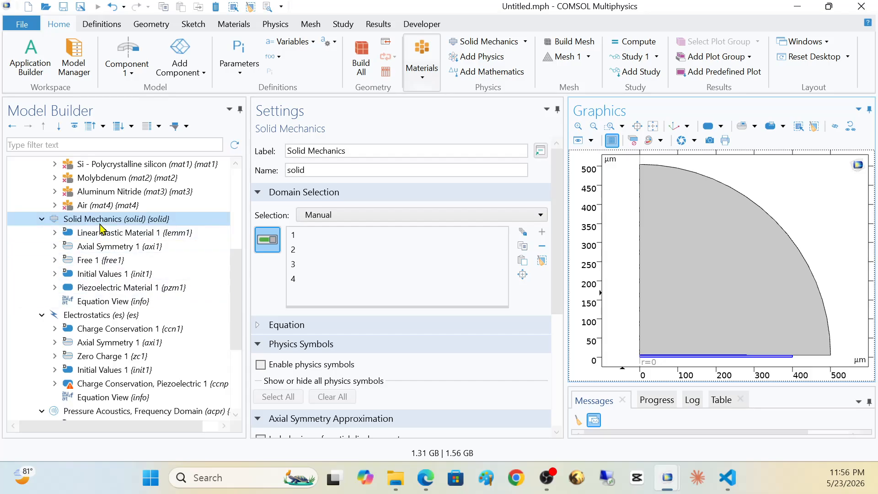
pyautogui.click(108, 287)
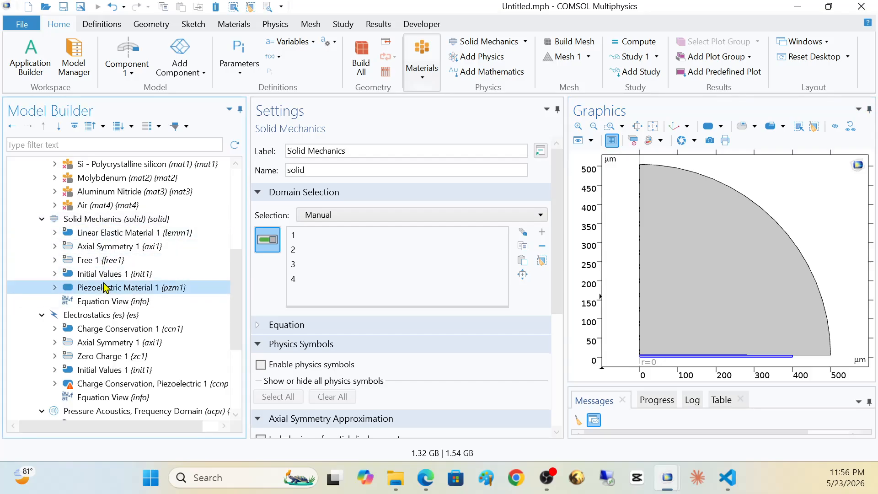
pyautogui.click(541, 241)
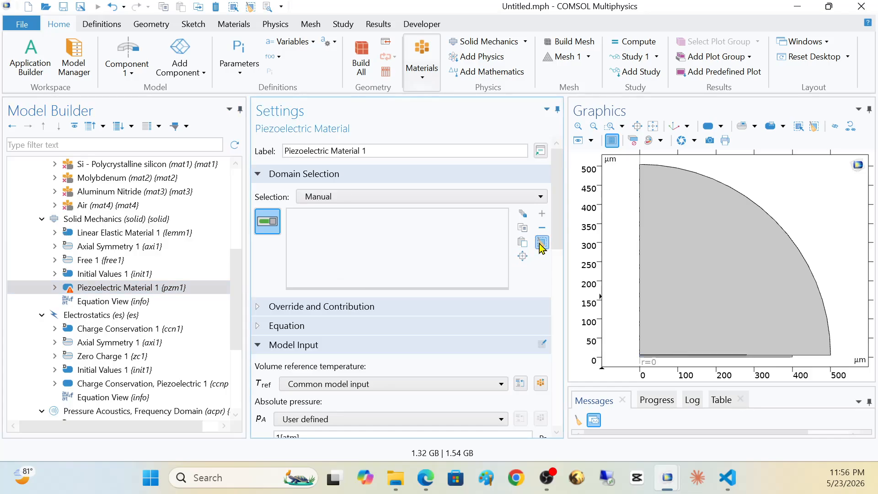
pyautogui.click(610, 125)
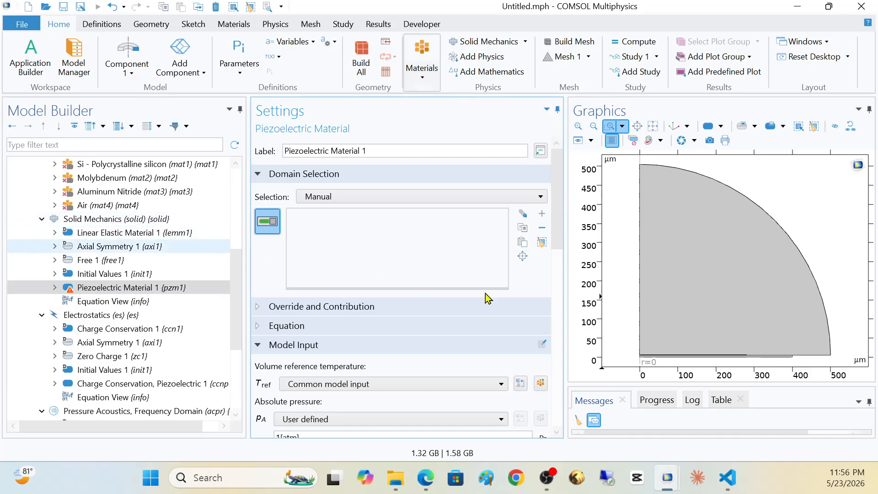
pyautogui.moveTo(740, 346); pyautogui.dragTo(761, 363)
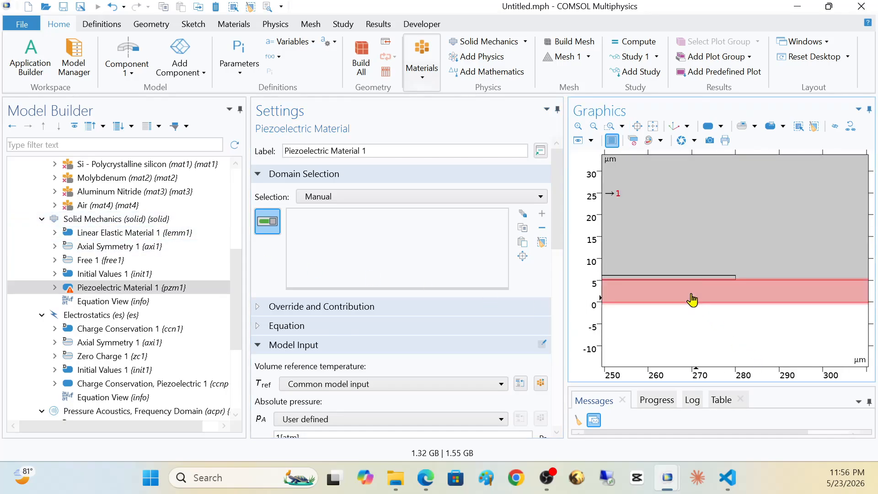
pyautogui.click(609, 126)
pyautogui.moveTo(727, 269); pyautogui.dragTo(754, 290)
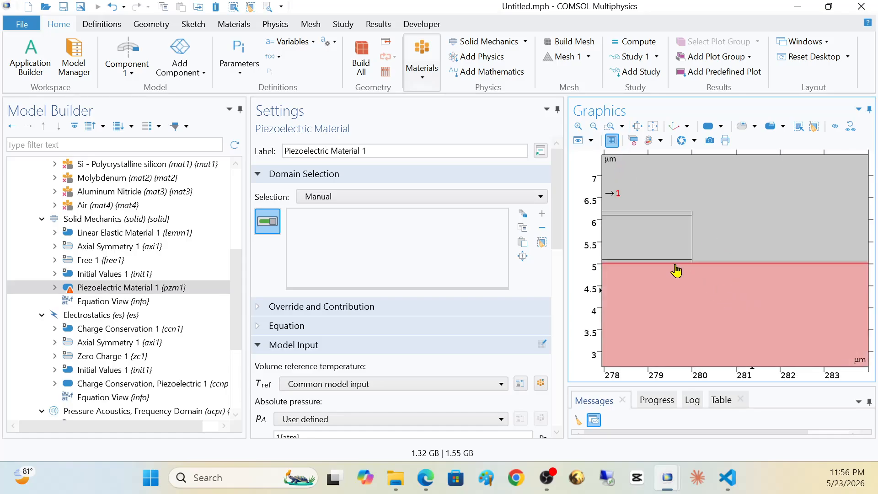
pyautogui.click(644, 235)
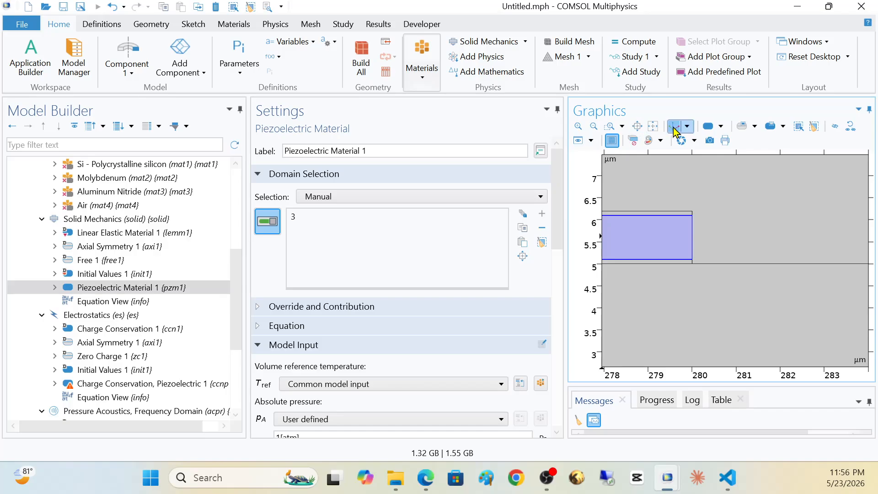
pyautogui.click(653, 126)
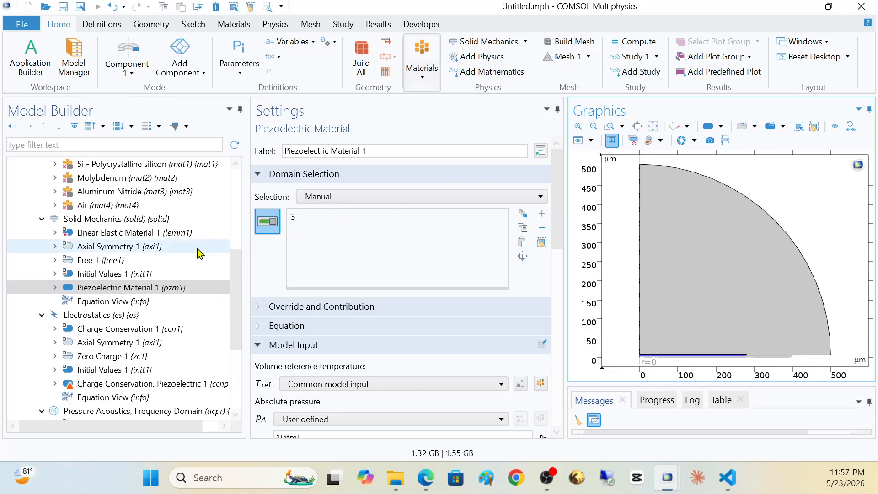
# Step: Add a Fixed Constraint to Solid Mechanics on the silicon membrane's outer vertical edge, boundary 15
pyautogui.click(141, 220)
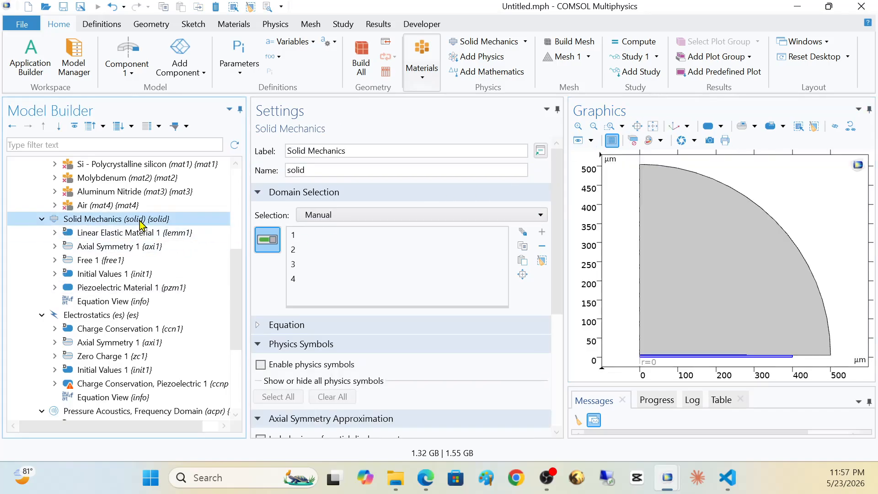
pyautogui.click(129, 289)
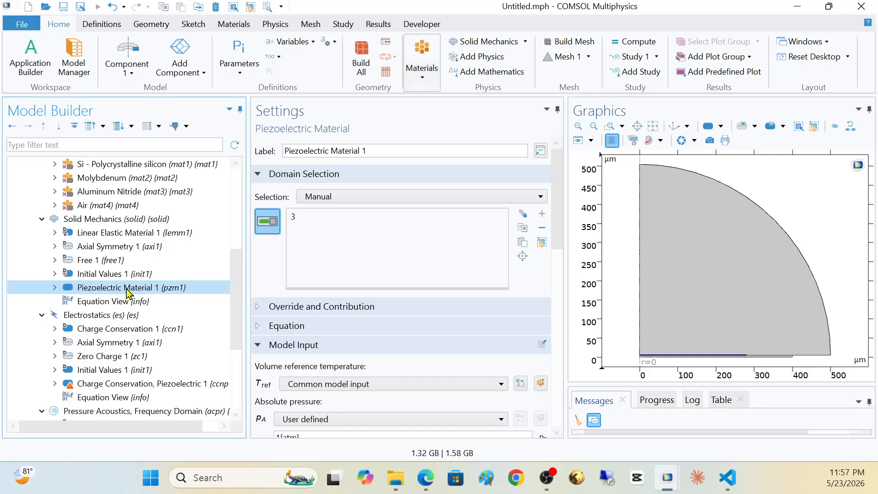
pyautogui.click(104, 224)
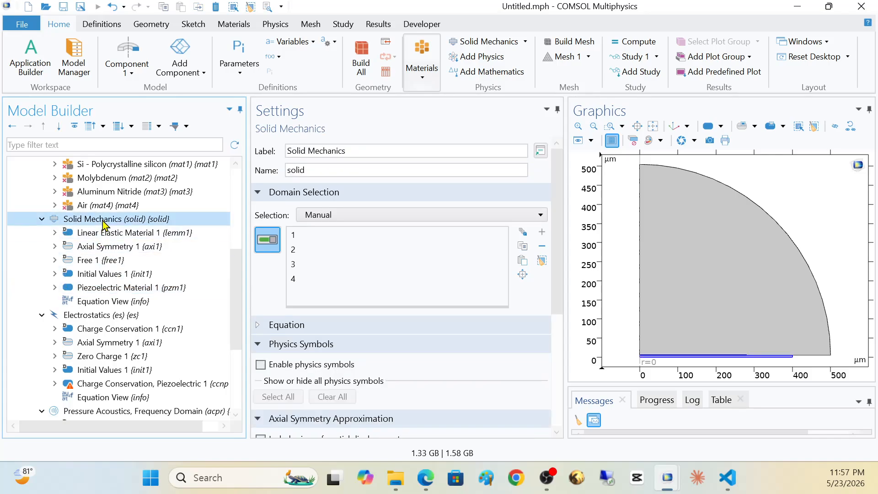
pyautogui.rightClick(104, 224)
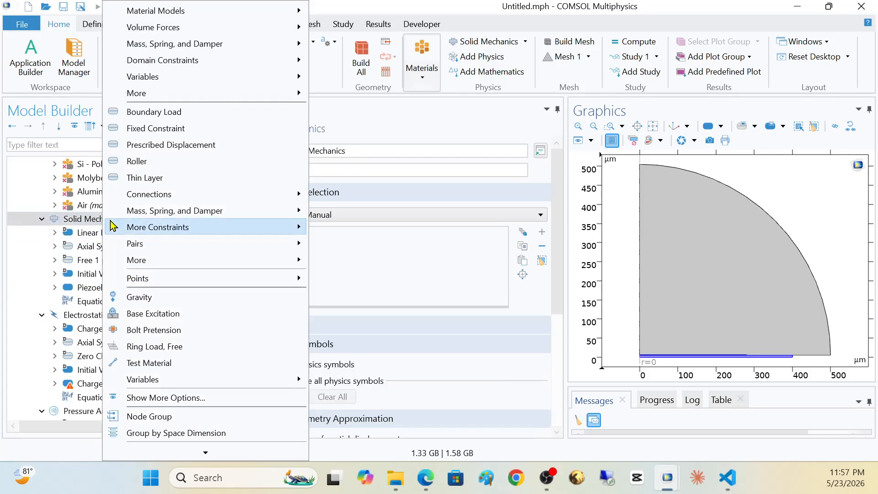
pyautogui.click(161, 133)
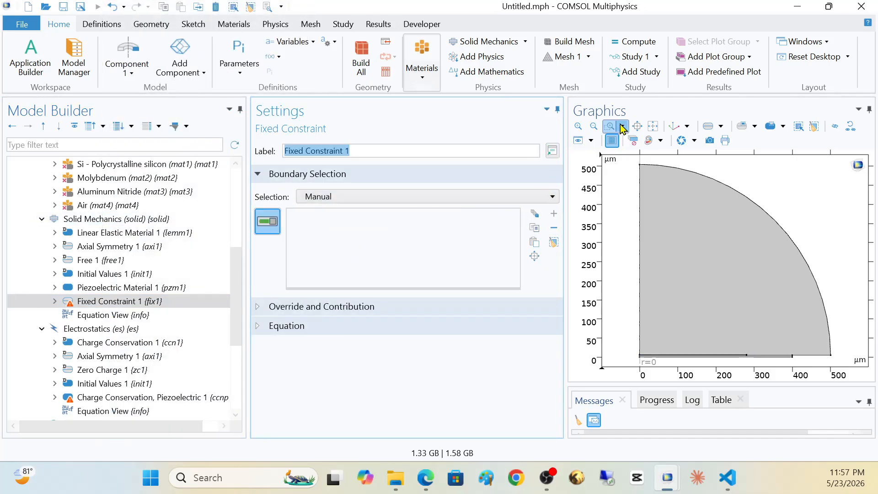
pyautogui.click(612, 130)
pyautogui.moveTo(786, 352); pyautogui.dragTo(807, 363)
pyautogui.click(706, 267)
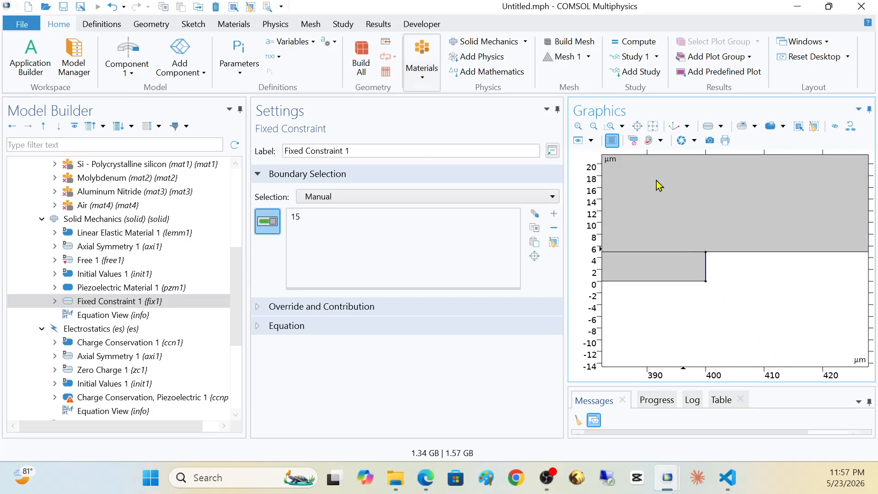
pyautogui.click(653, 127)
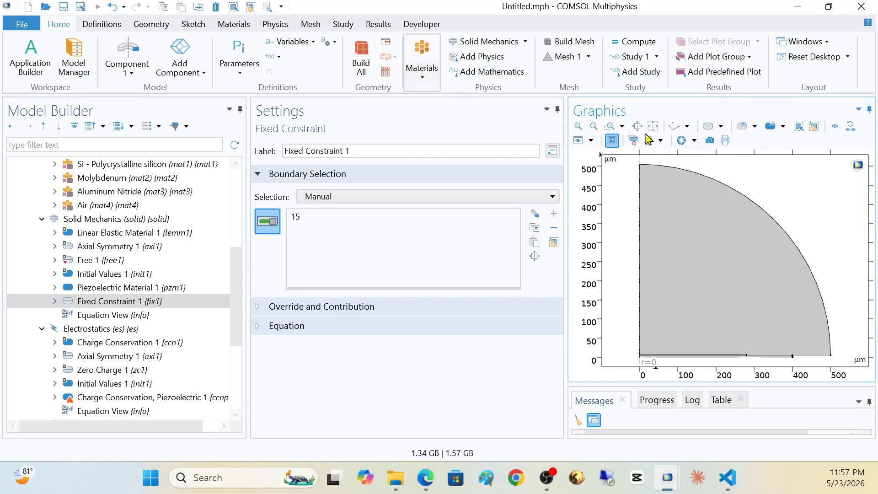
# Step: Remove the quarter-circle air domain, domain 5, from the Electrostatics domain selection, keeping domains 1 to 4
pyautogui.click(115, 329)
pyautogui.scroll(-1, 238, 334)
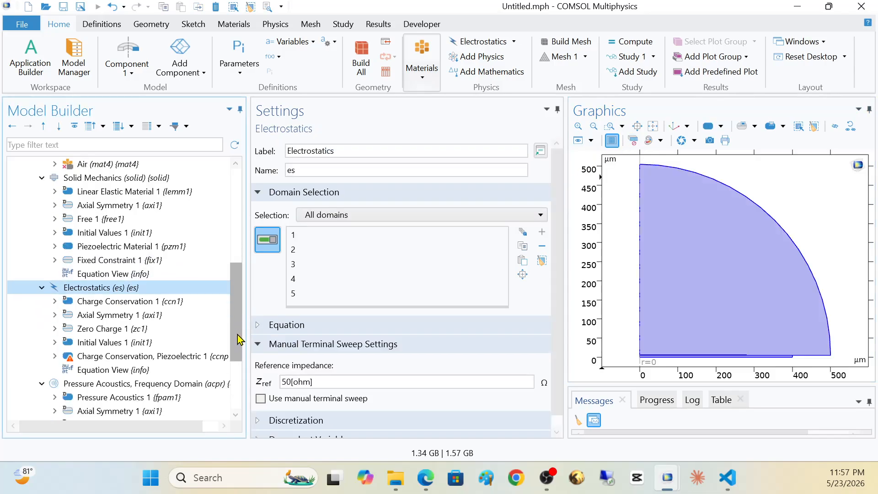
pyautogui.moveTo(237, 334); pyautogui.dragTo(235, 364)
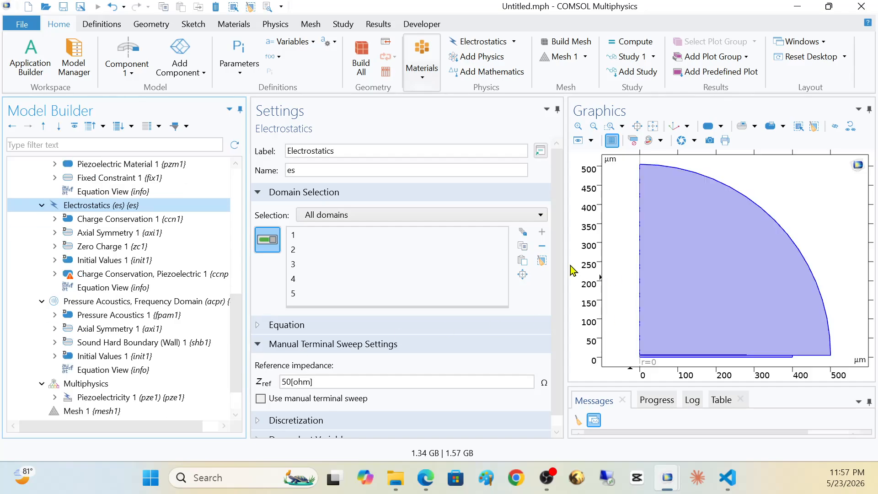
pyautogui.click(695, 265)
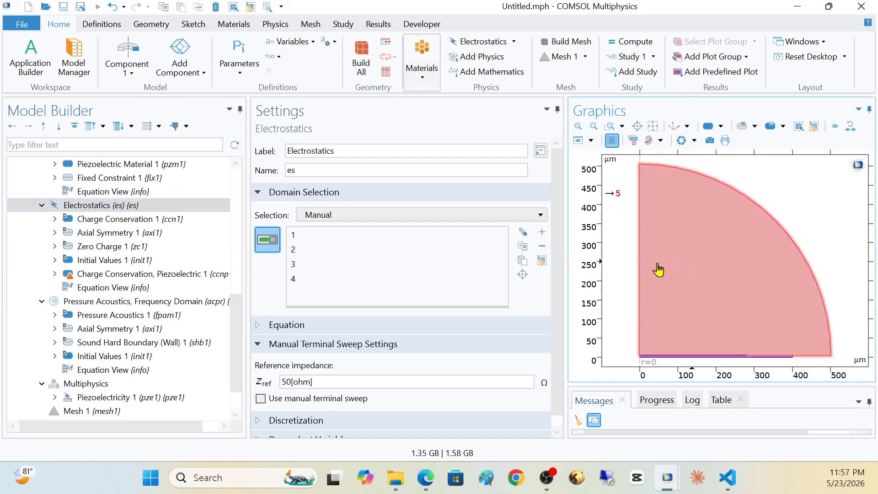
# Step: Restrict Charge Conservation, Piezoelectric 1 under Electrostatics to the piezoelectric layer between the electrodes, domain 3
pyautogui.click(191, 278)
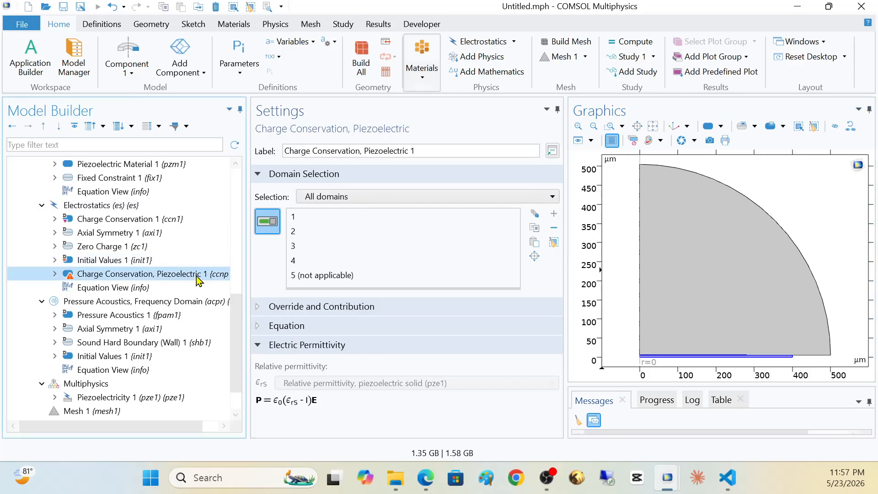
pyautogui.click(610, 126)
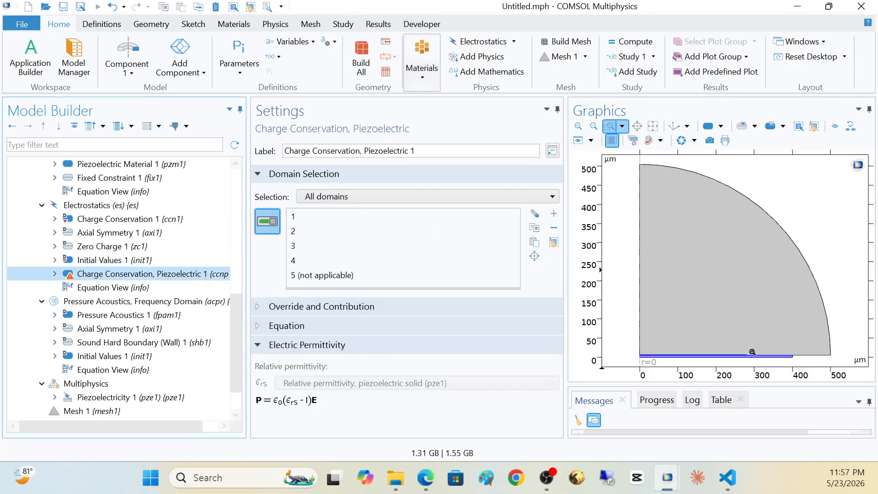
pyautogui.moveTo(739, 349); pyautogui.dragTo(764, 369)
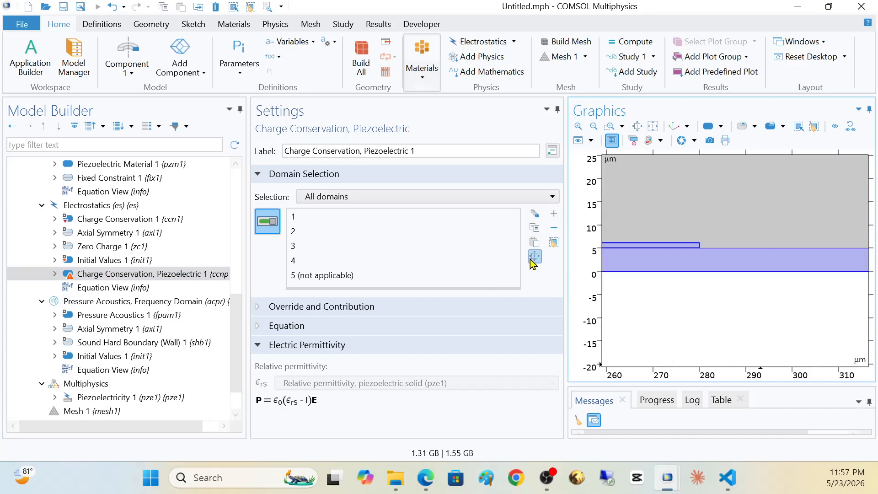
pyautogui.click(553, 243)
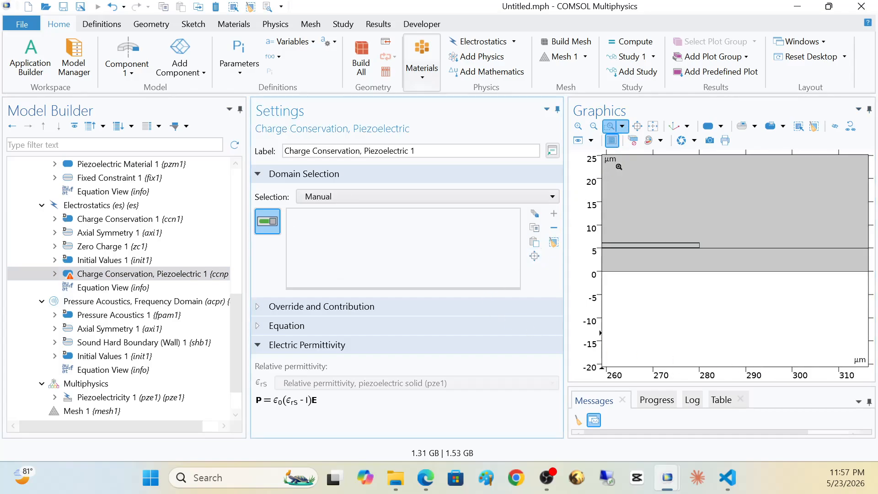
pyautogui.moveTo(693, 240); pyautogui.dragTo(718, 261)
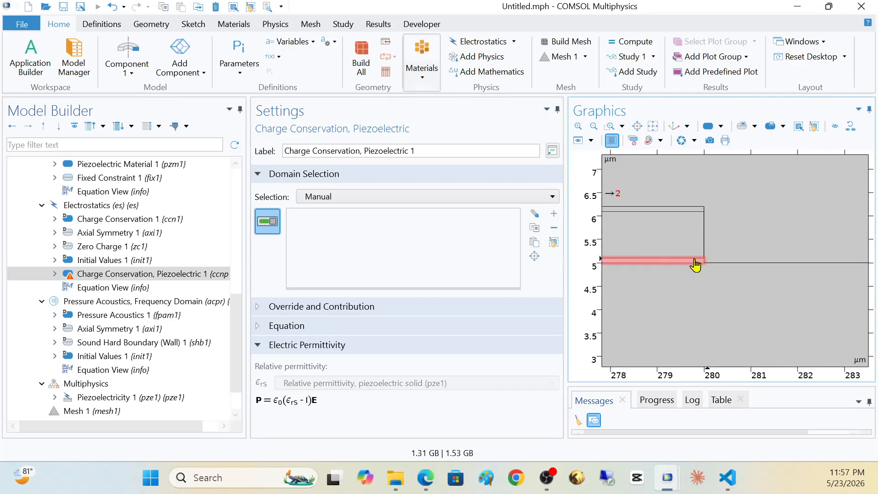
pyautogui.click(654, 238)
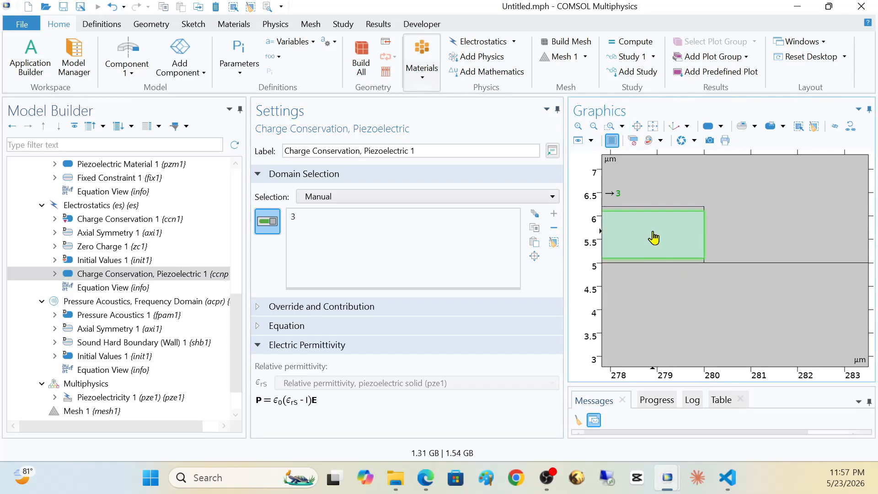
pyautogui.click(653, 126)
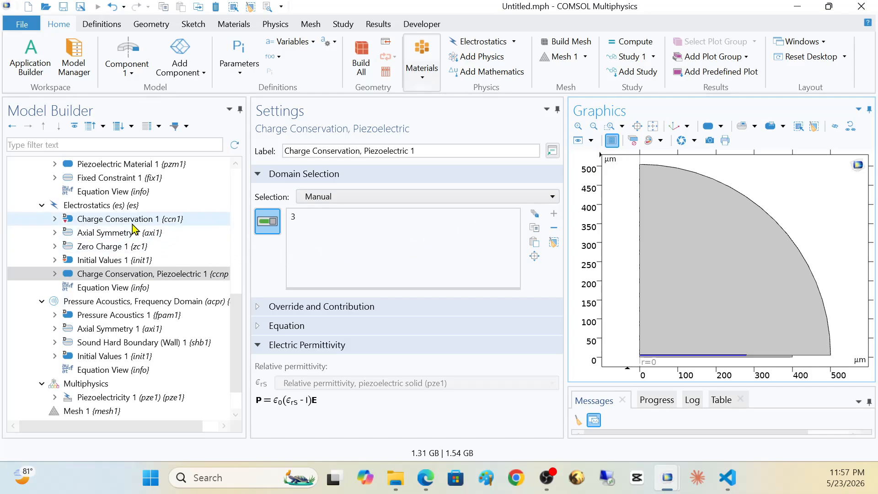
# Step: Add a boundary Terminal to Electrostatics on the interface between the piezoelectric layer and the upper electrode, boundary 8
pyautogui.click(121, 210)
pyautogui.rightClick(121, 213)
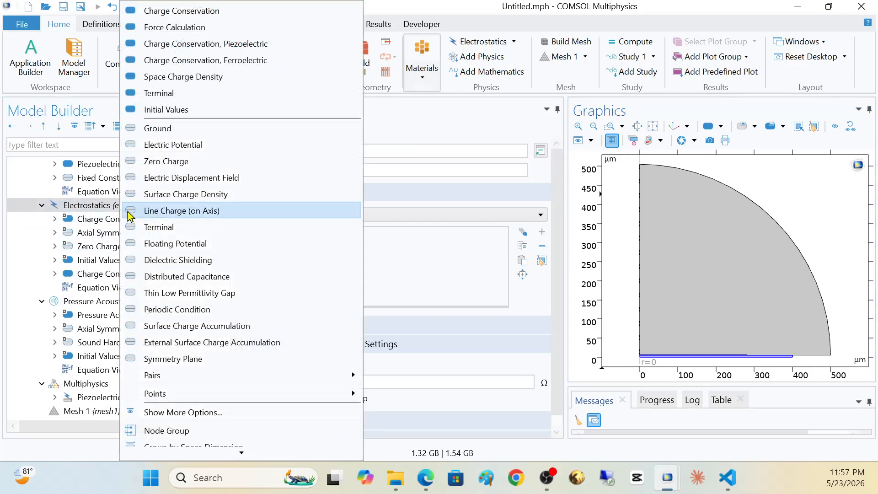
pyautogui.click(159, 228)
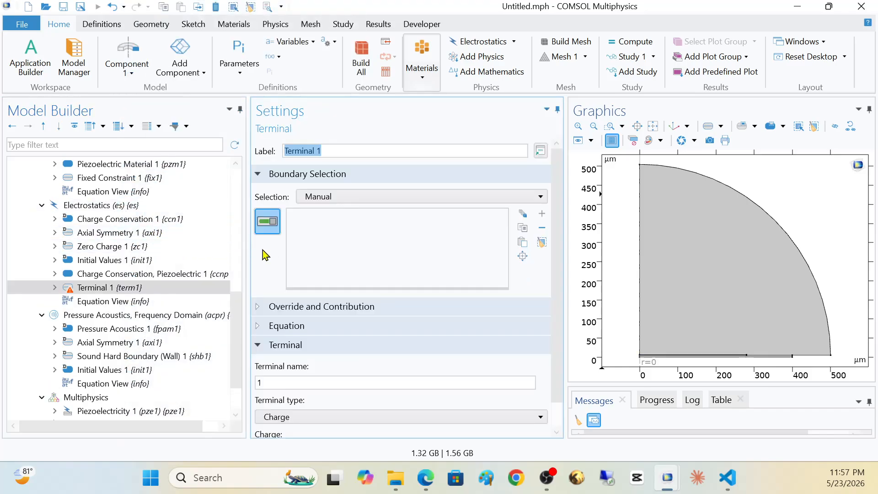
pyautogui.click(609, 126)
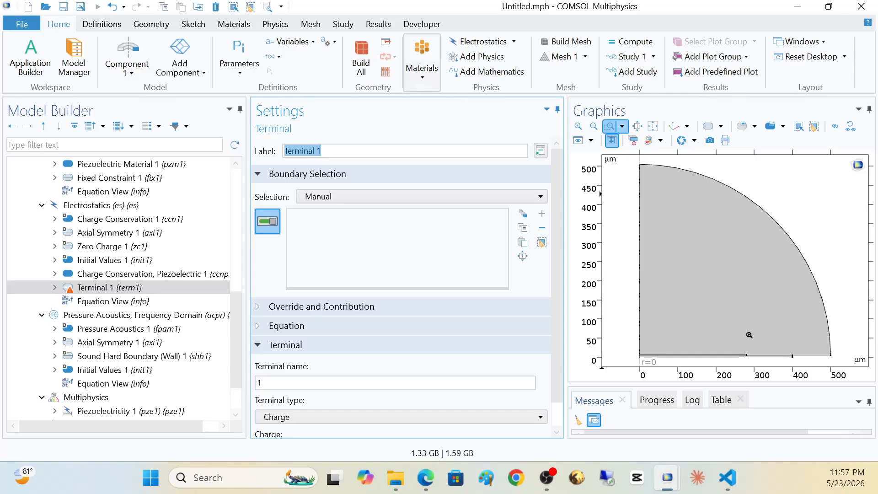
pyautogui.moveTo(741, 352); pyautogui.dragTo(753, 362)
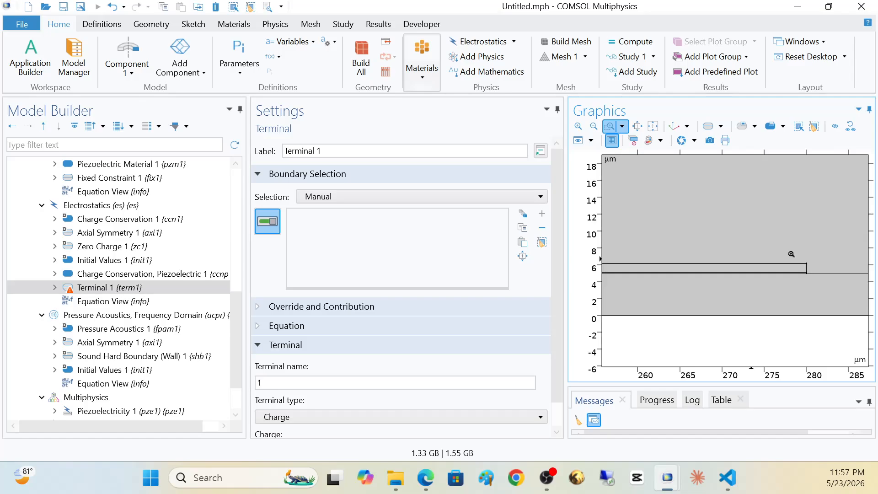
pyautogui.moveTo(791, 253); pyautogui.dragTo(816, 285)
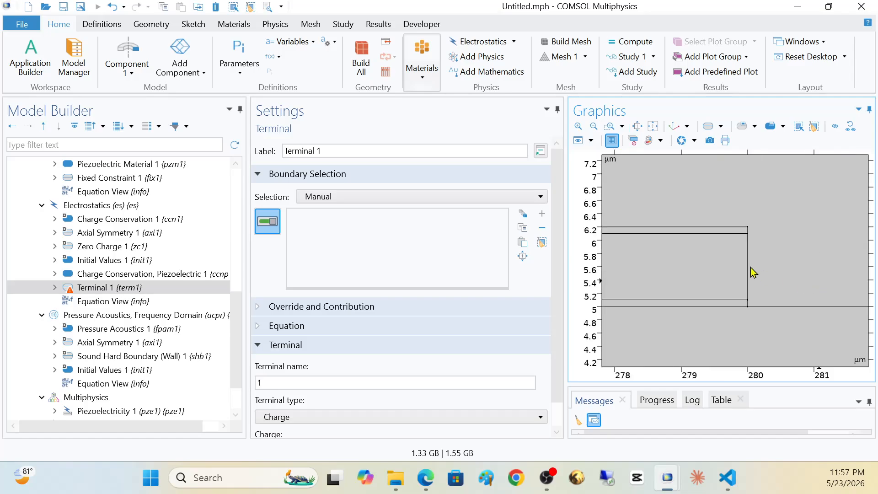
pyautogui.click(728, 235)
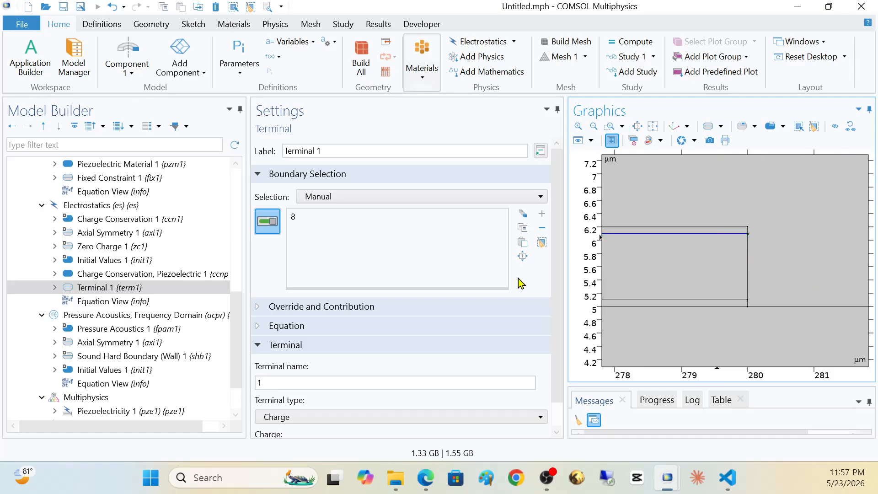
# Step: Add a Ground condition to Electrostatics on the interface between the piezoelectric layer and the lower electrode, boundary 6
pyautogui.click(114, 205)
pyautogui.rightClick(113, 206)
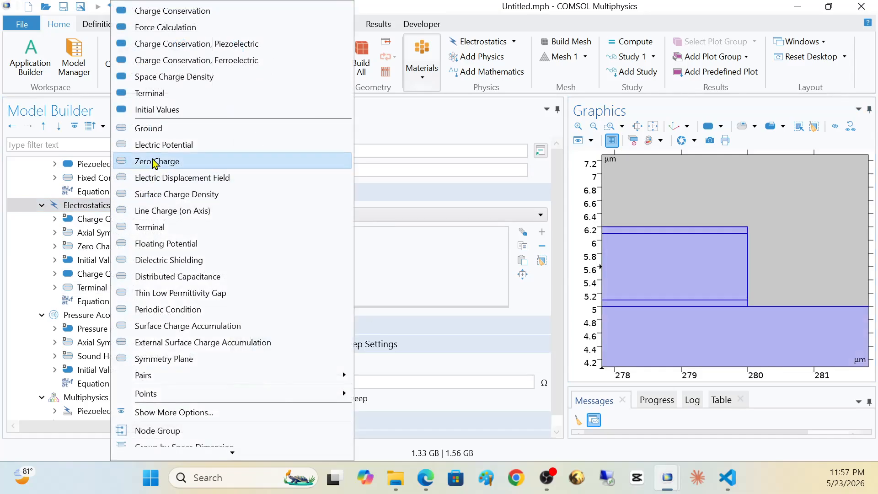
pyautogui.click(154, 130)
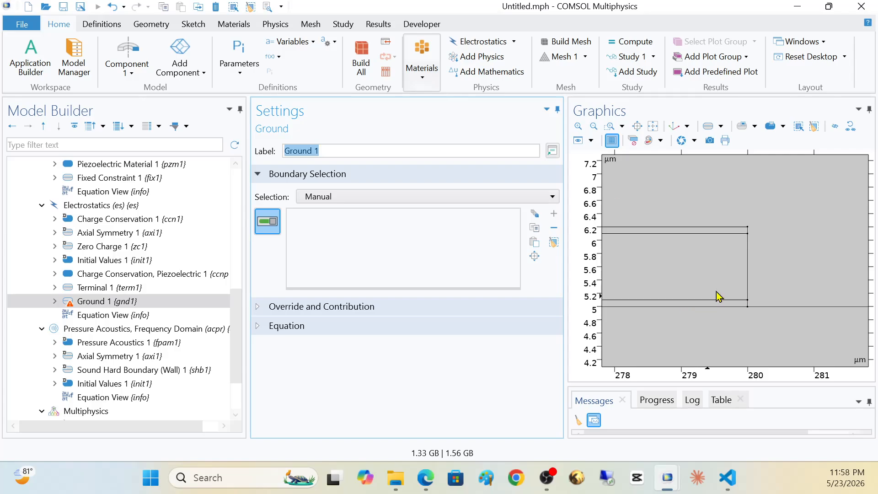
pyautogui.click(726, 300)
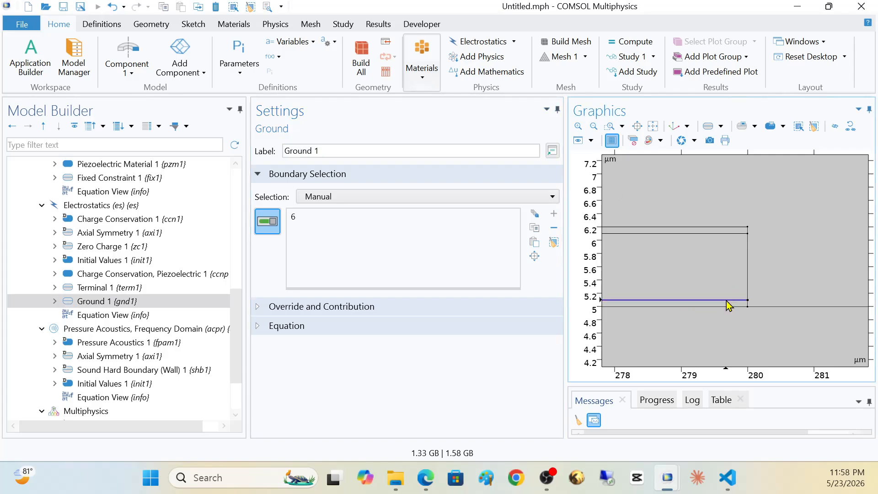
# Step: Set the terminal type of Terminal 1 under Electrostatics to Voltage, with a voltage of 1 V
pyautogui.click(130, 288)
pyautogui.scroll(-2, 387, 355)
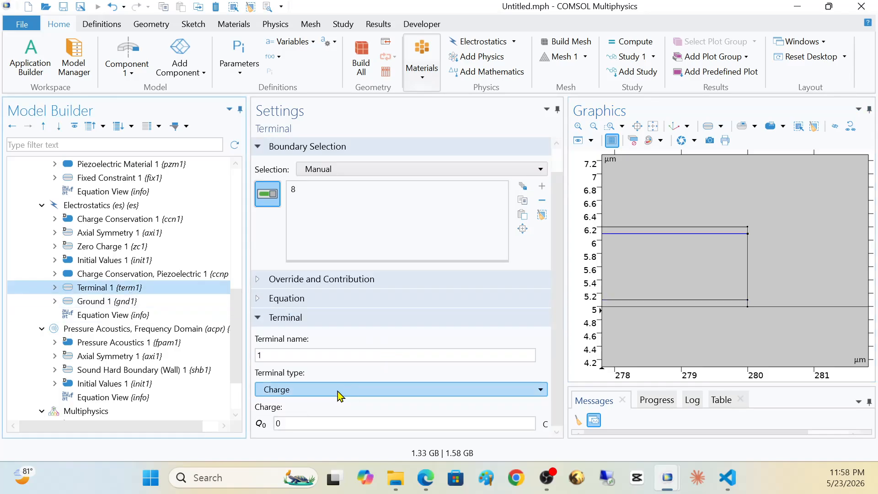
pyautogui.click(337, 391)
pyautogui.click(331, 403)
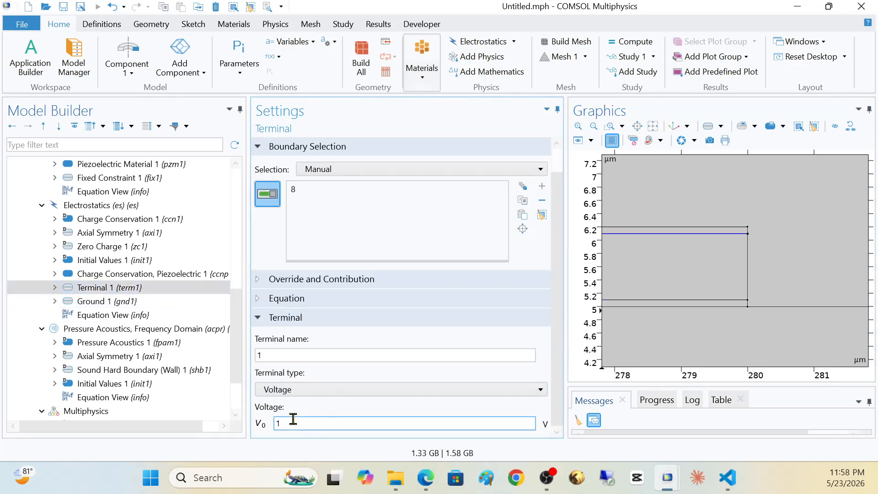
# Step: Clear the domain selection of Pressure Acoustics, Frequency Domain and assign it only the quarter-circle acoustic domain, domain 5
pyautogui.click(653, 127)
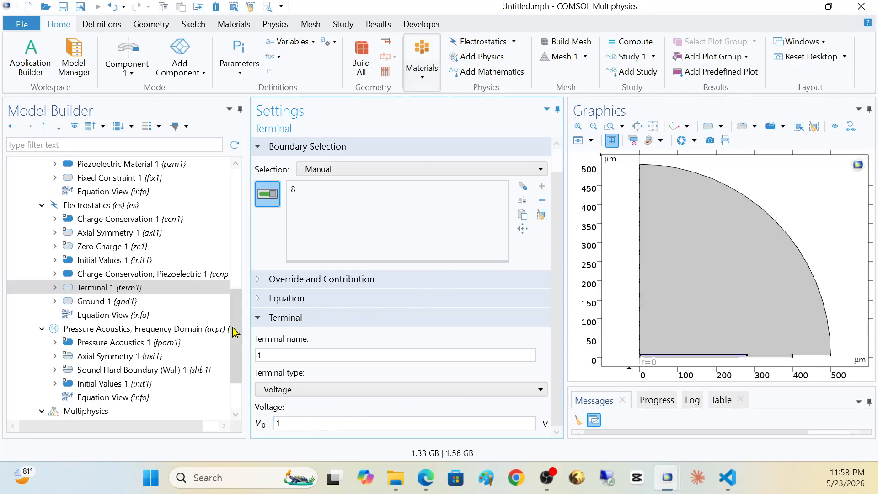
pyautogui.click(208, 330)
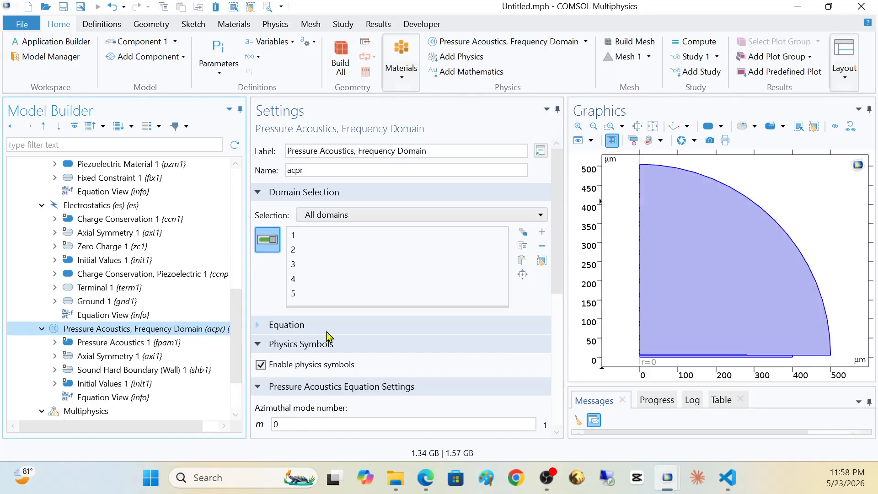
pyautogui.click(543, 260)
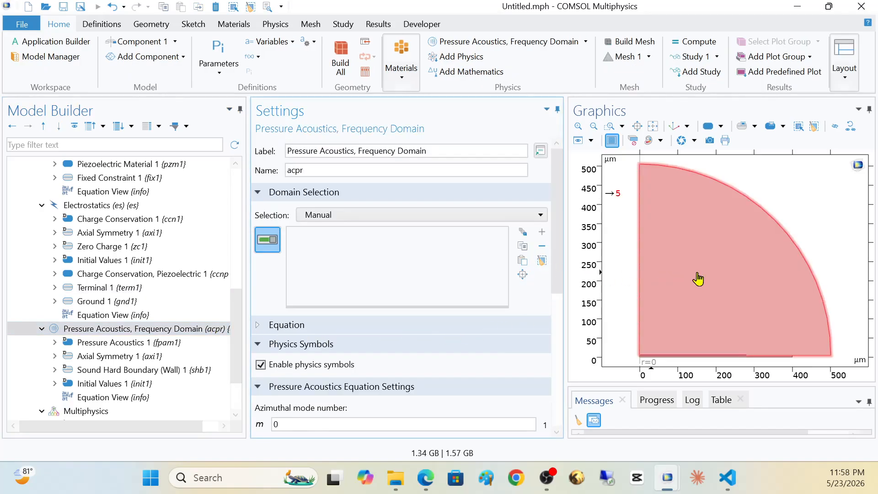
pyautogui.click(699, 278)
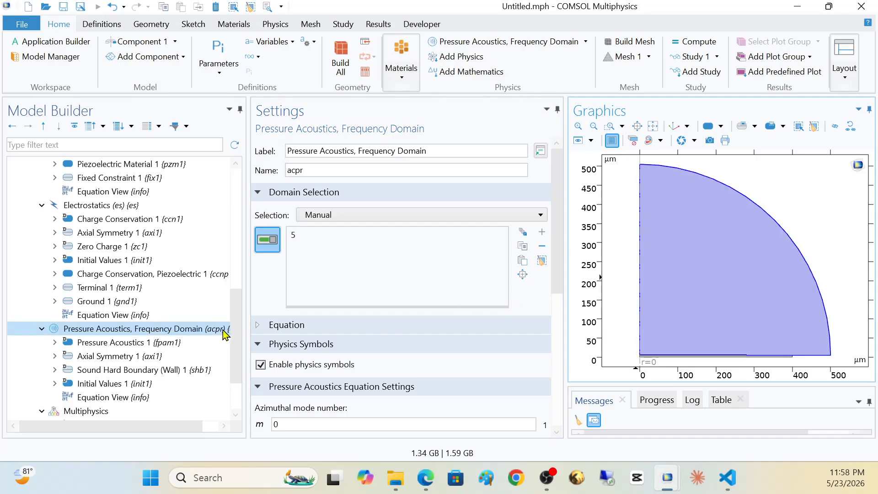
# Step: Add a Spherical Wave Radiation condition to Pressure Acoustics on the outer arc of the quarter-circle domain, boundary 17
pyautogui.scroll(-5, 237, 335)
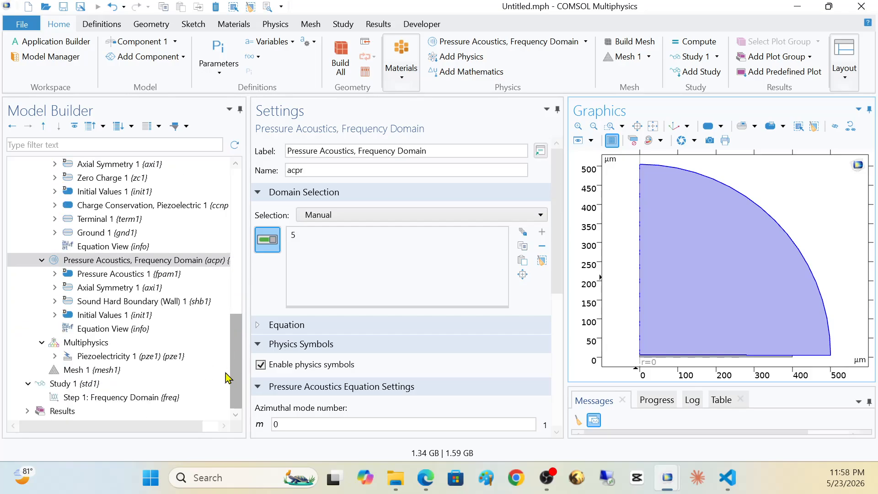
pyautogui.rightClick(155, 263)
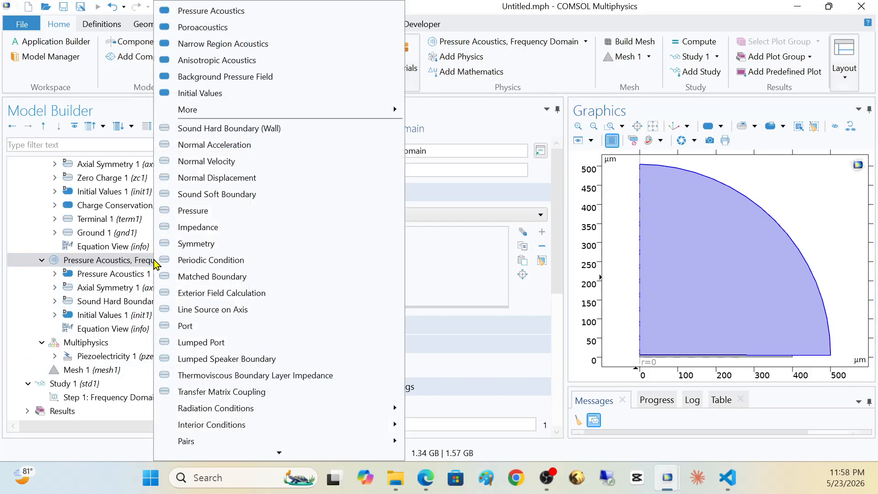
pyautogui.moveTo(249, 407)
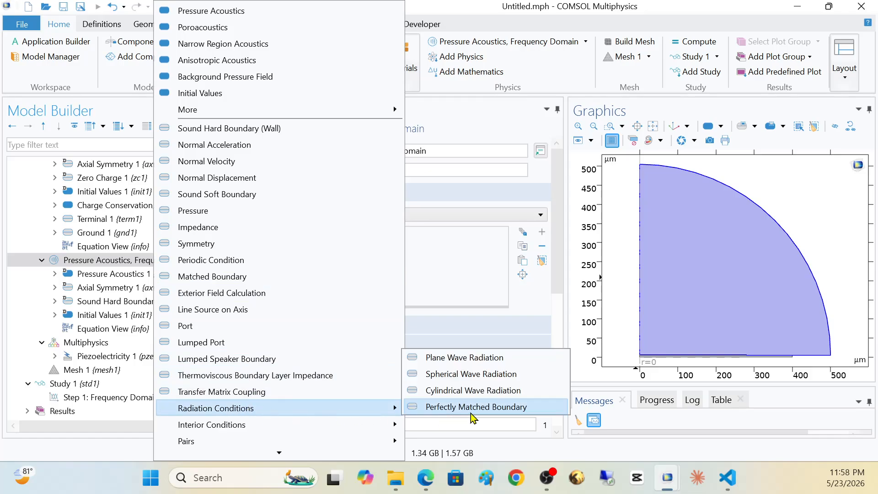
pyautogui.click(469, 374)
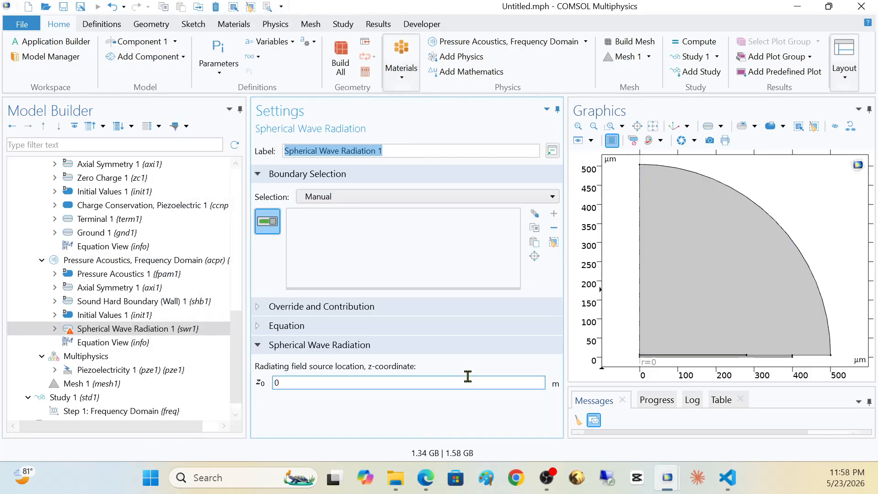
pyautogui.click(740, 198)
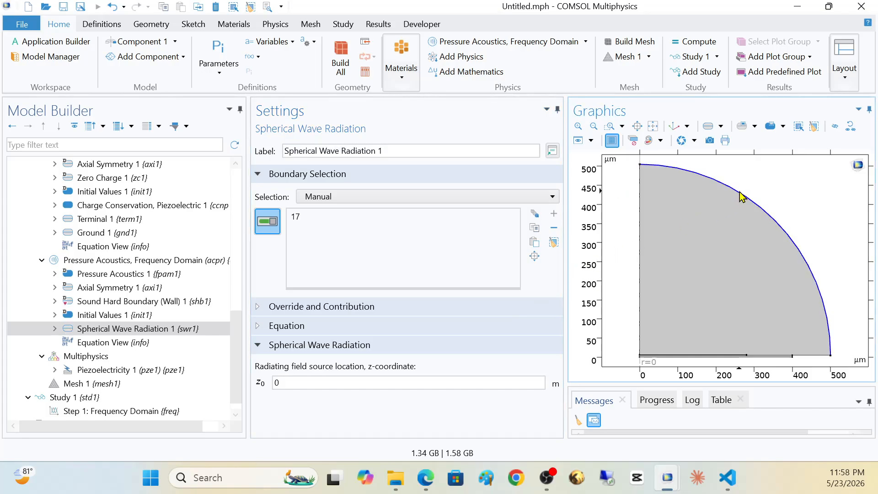
# Step: Add an Acoustic–Structure Boundary multiphysics coupling and assign it the top edge of the upper electrode, boundary 10
pyautogui.scroll(-1, 239, 370)
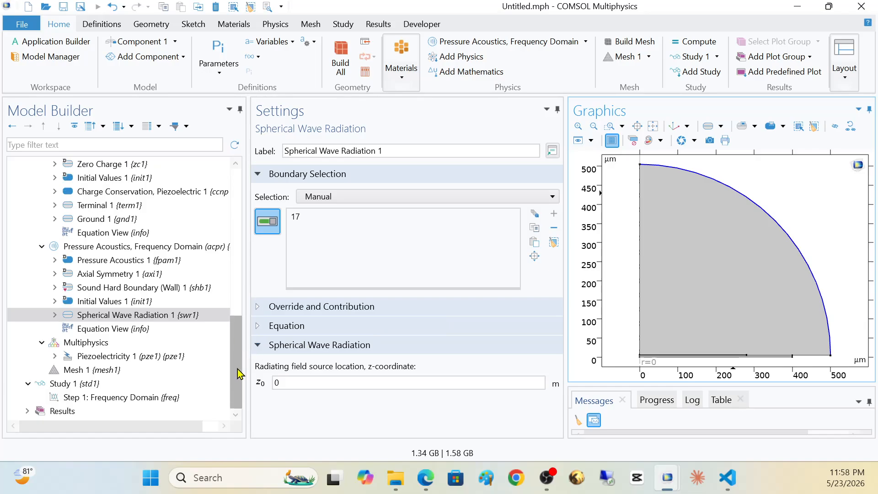
pyautogui.click(117, 356)
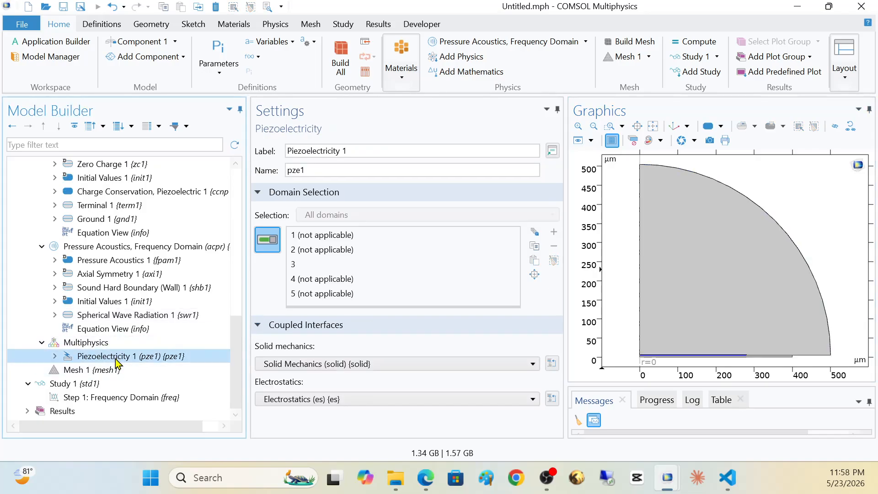
pyautogui.rightClick(97, 344)
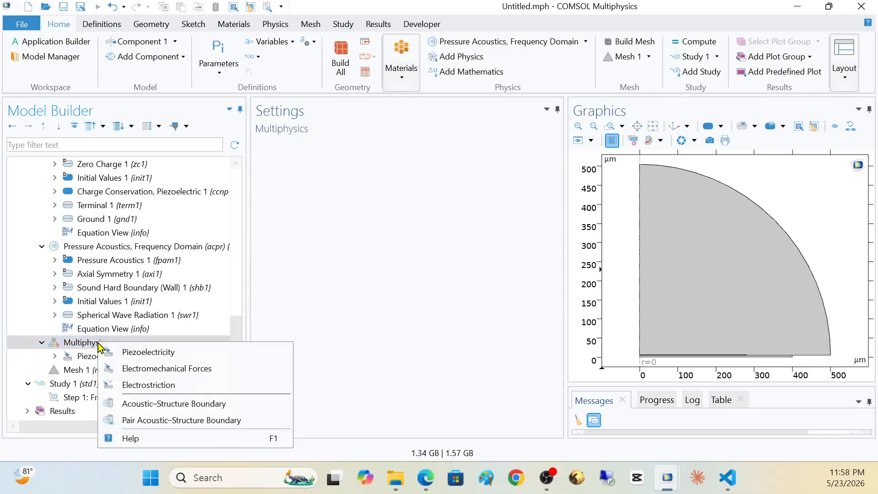
pyautogui.click(139, 404)
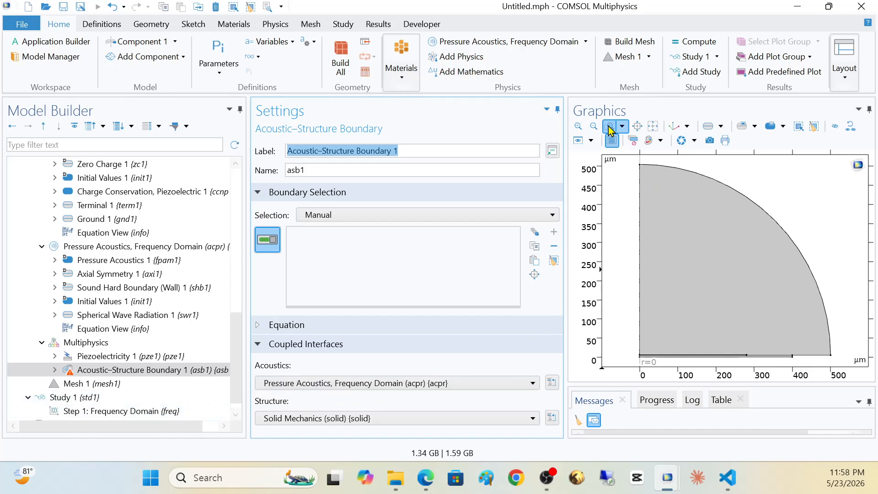
pyautogui.moveTo(737, 347); pyautogui.dragTo(763, 368)
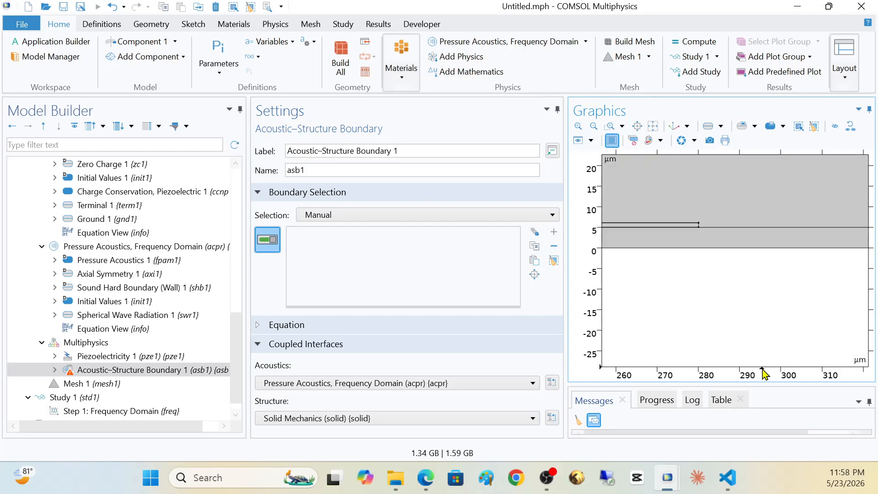
pyautogui.click(610, 126)
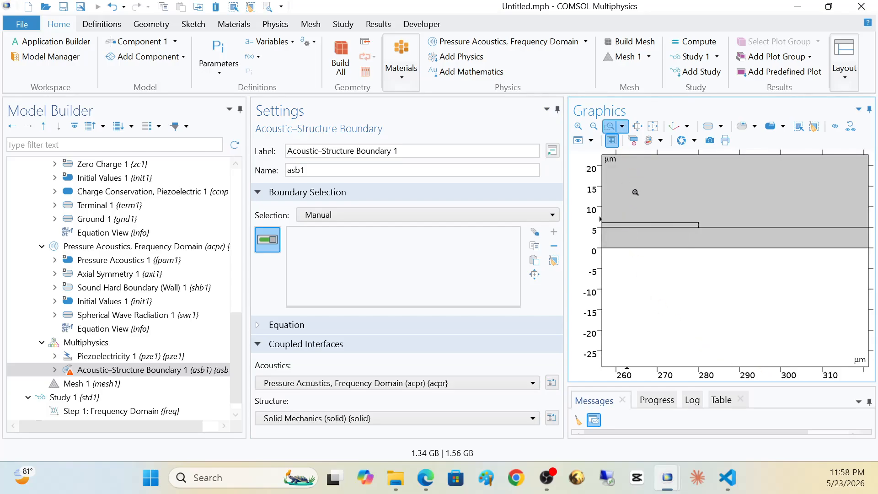
pyautogui.moveTo(635, 192); pyautogui.dragTo(747, 277)
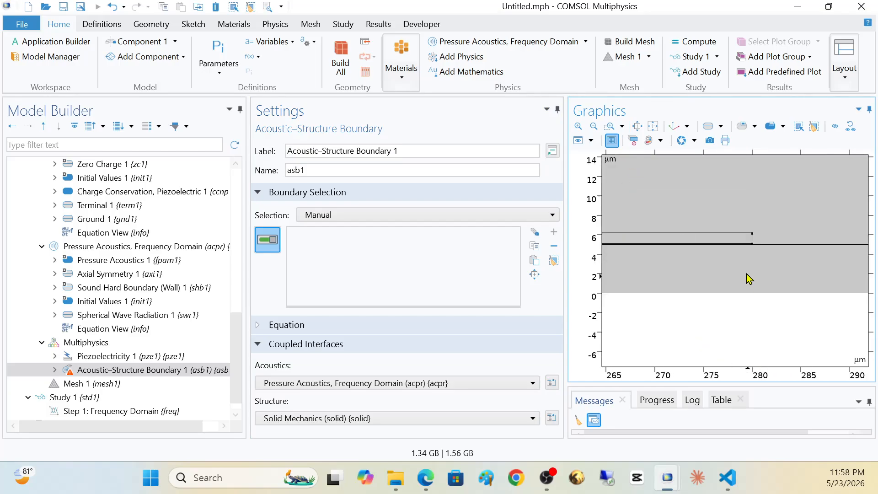
pyautogui.click(615, 129)
pyautogui.moveTo(741, 223); pyautogui.dragTo(770, 270)
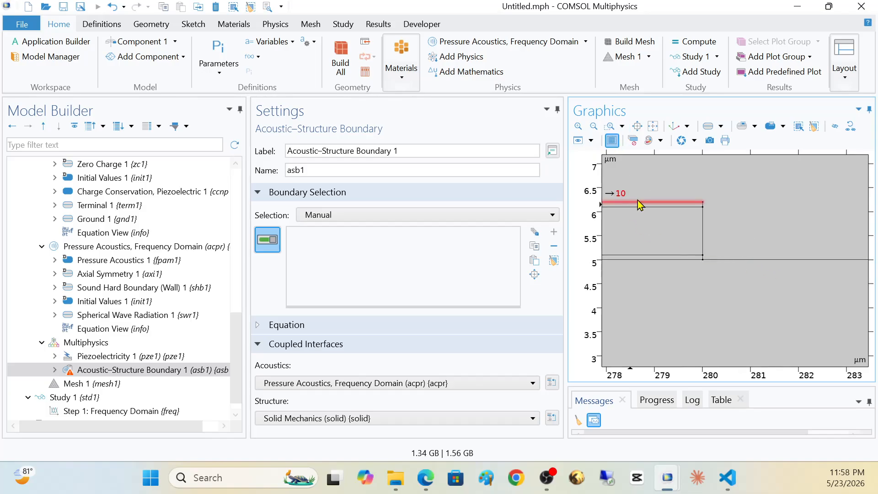
pyautogui.click(690, 204)
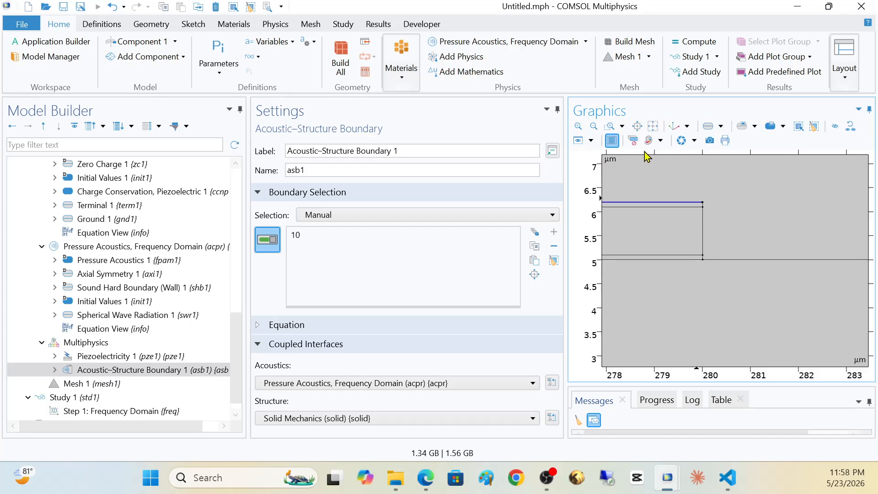
# Step: Add the layer stack's vertical side edges, boundaries 11, 13 and 14, and the exposed membrane surface, boundary 12, to the Acoustic–Structure Boundary coupling
pyautogui.click(609, 127)
pyautogui.moveTo(689, 192); pyautogui.dragTo(734, 286)
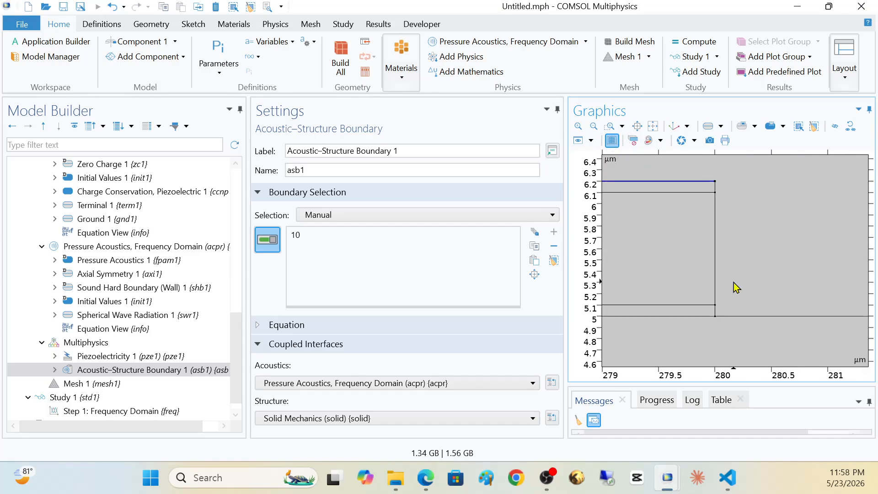
pyautogui.click(716, 189)
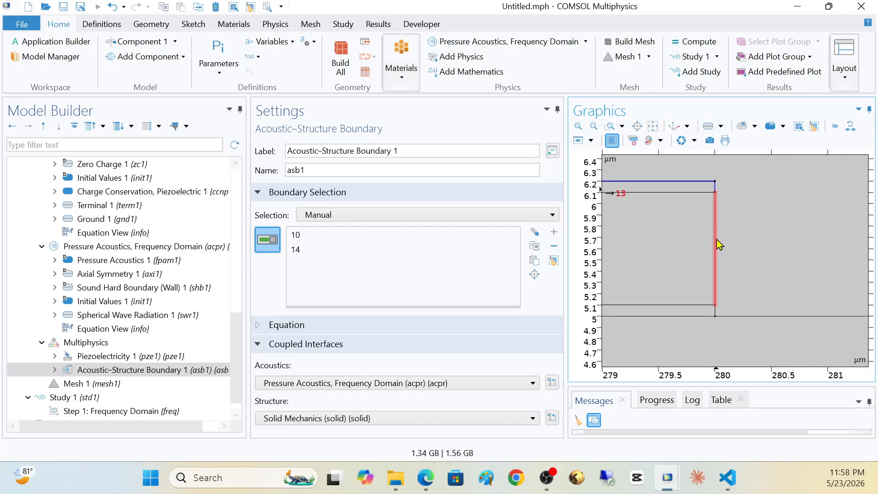
pyautogui.click(717, 245)
pyautogui.click(716, 311)
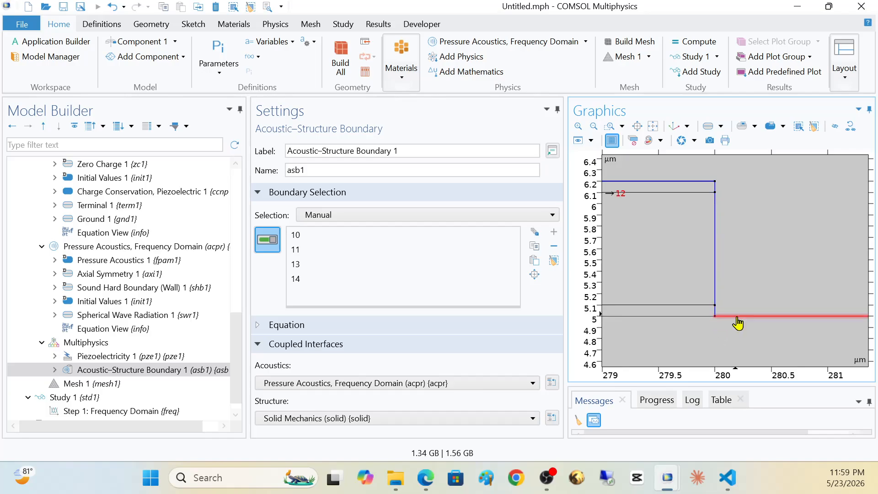
pyautogui.click(737, 318)
# Step: Examine the selected Acoustic–Structure Boundary edges along the layer stack and the membrane's upper surface out to its outer edge
pyautogui.click(593, 126)
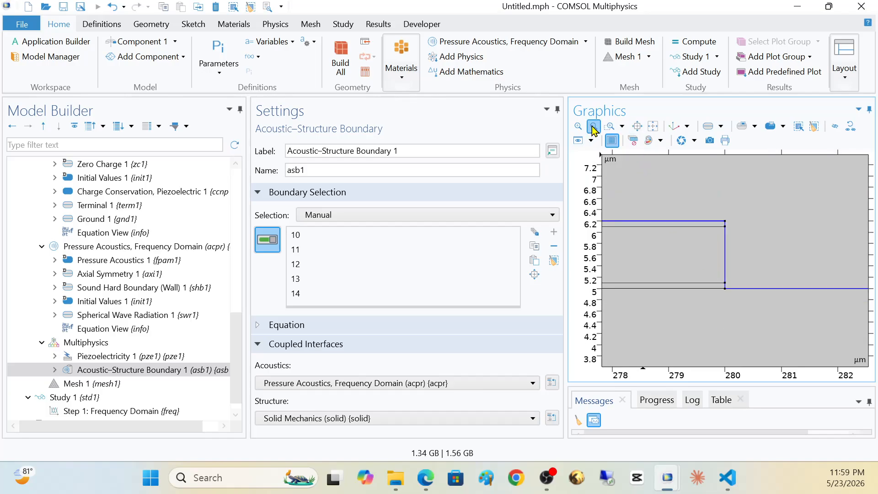
pyautogui.click(593, 127)
pyautogui.click(593, 127)
pyautogui.click(593, 127)
pyautogui.moveTo(779, 283); pyautogui.dragTo(644, 280)
pyautogui.moveTo(814, 288); pyautogui.dragTo(649, 278)
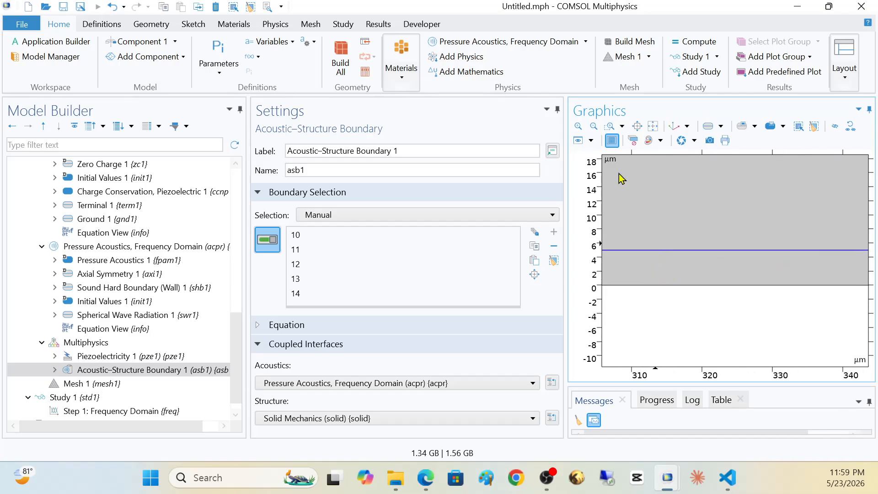
pyautogui.click(593, 127)
pyautogui.click(593, 126)
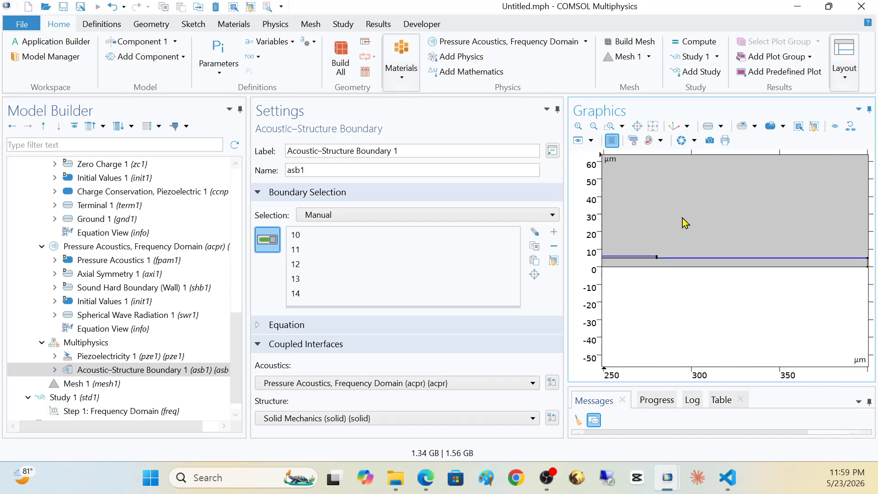
# Step: Add a Mapped operation to Mesh 1 and set its geometric entity level to Domain
pyautogui.moveTo(785, 284); pyautogui.dragTo(612, 274, button='right')
pyautogui.moveTo(642, 274); pyautogui.dragTo(749, 299, button='right')
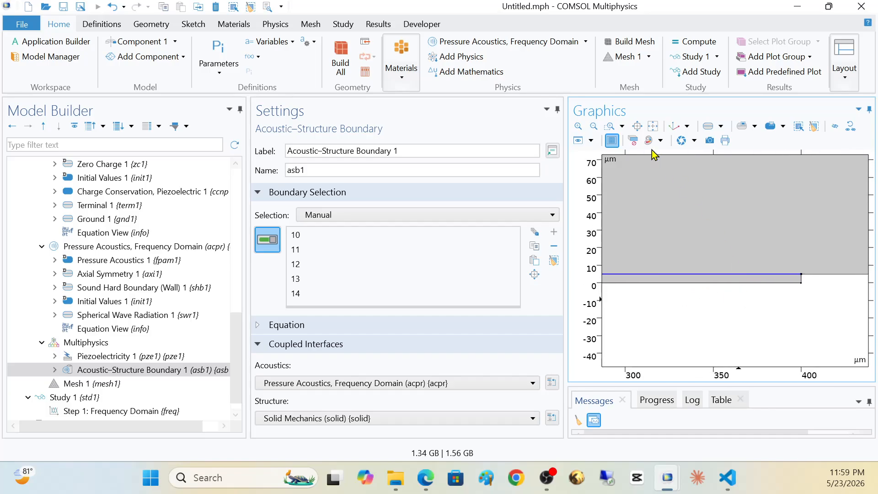
pyautogui.click(652, 126)
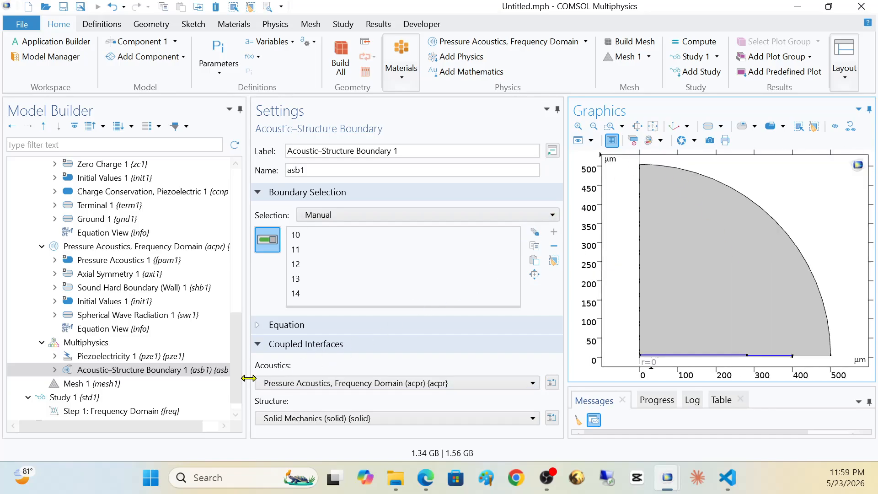
pyautogui.scroll(-1, 233, 361)
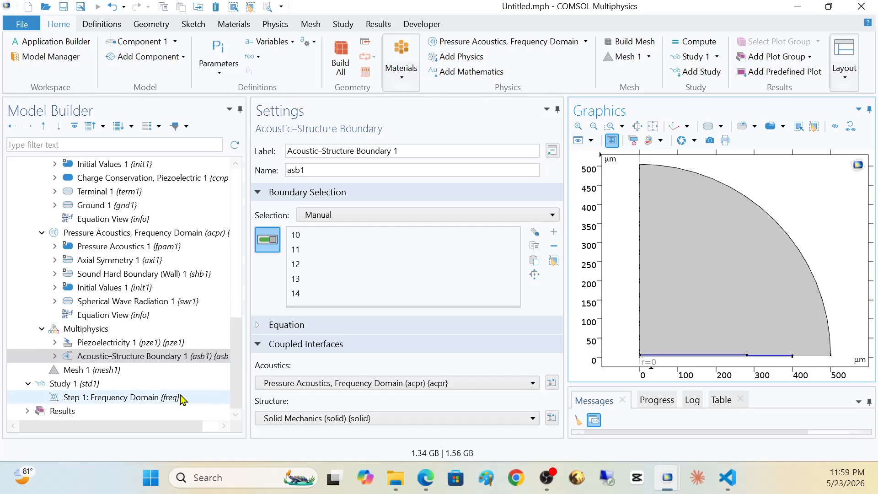
pyautogui.click(91, 371)
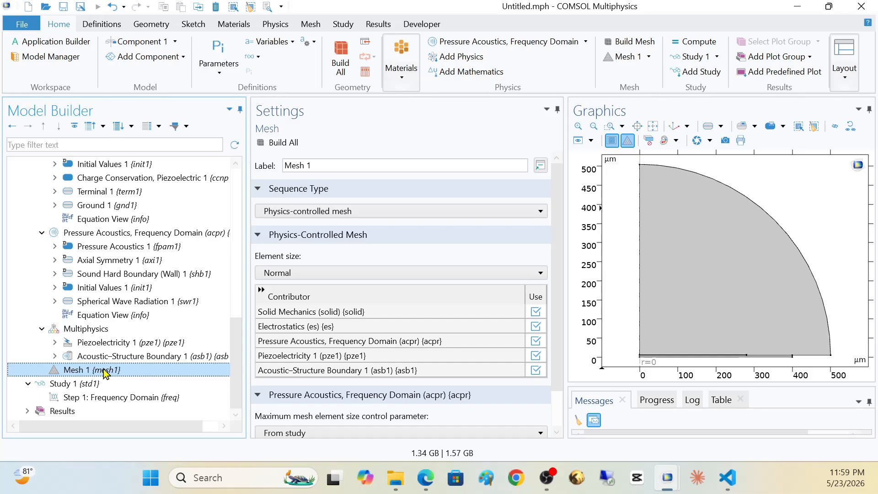
pyautogui.rightClick(105, 373)
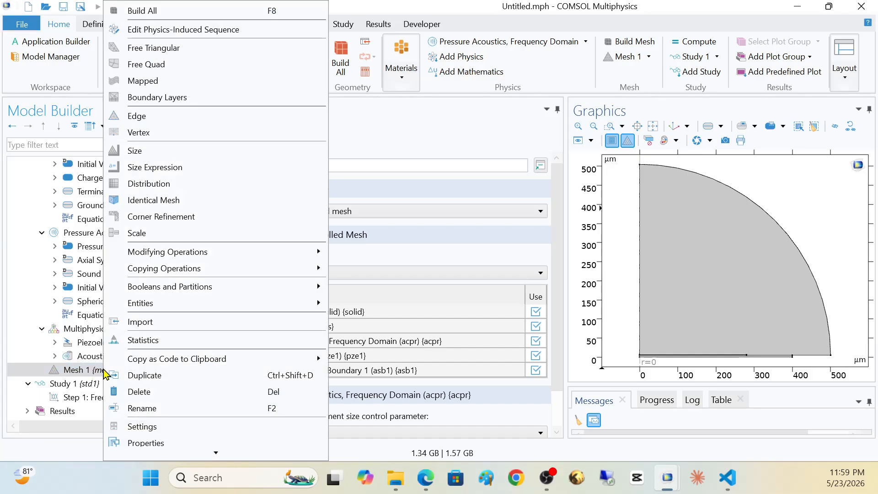
pyautogui.click(168, 80)
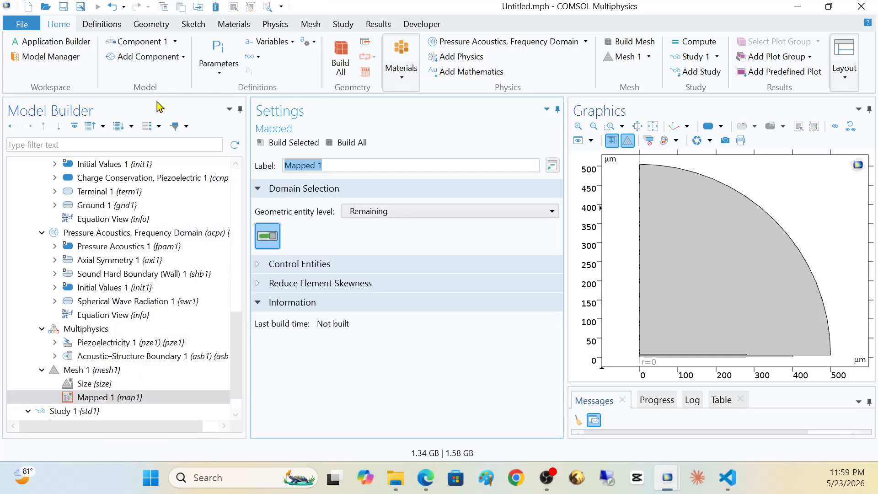
pyautogui.click(358, 214)
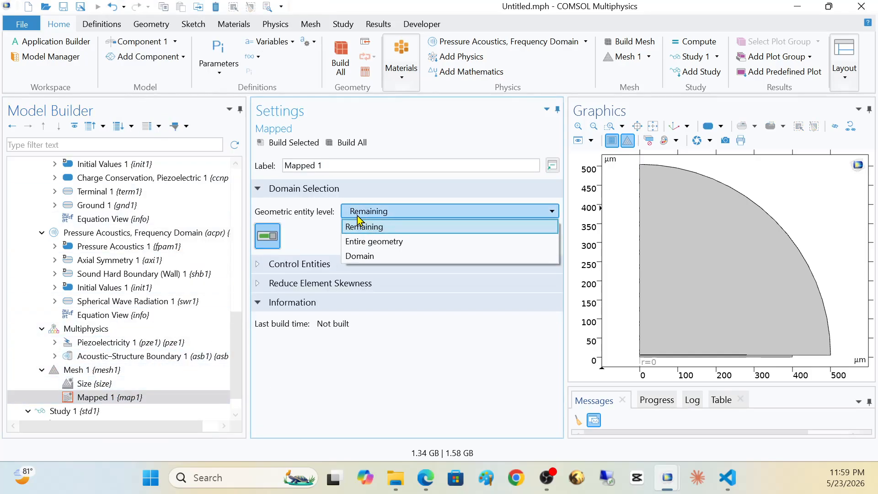
pyautogui.click(361, 257)
# Step: Assign the three thin stack layers above the membrane, domains 2, 3 and 4, to the Mapped operation
pyautogui.click(610, 126)
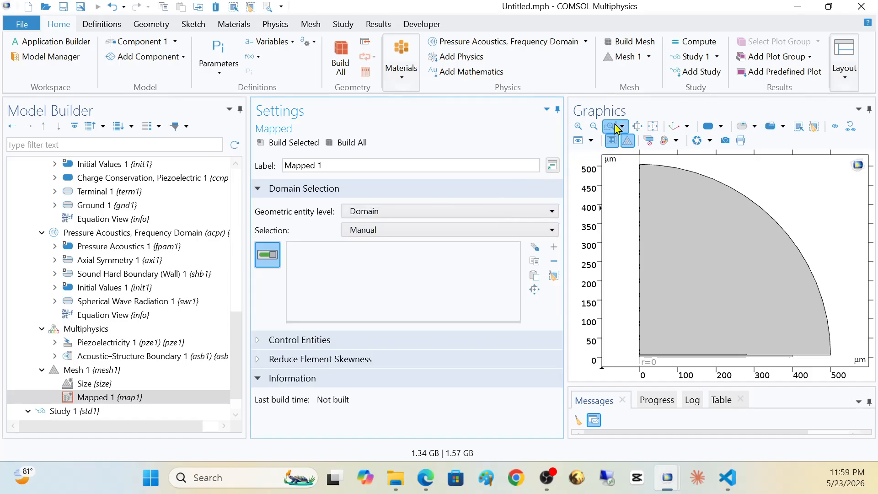
pyautogui.moveTo(735, 355); pyautogui.dragTo(761, 369)
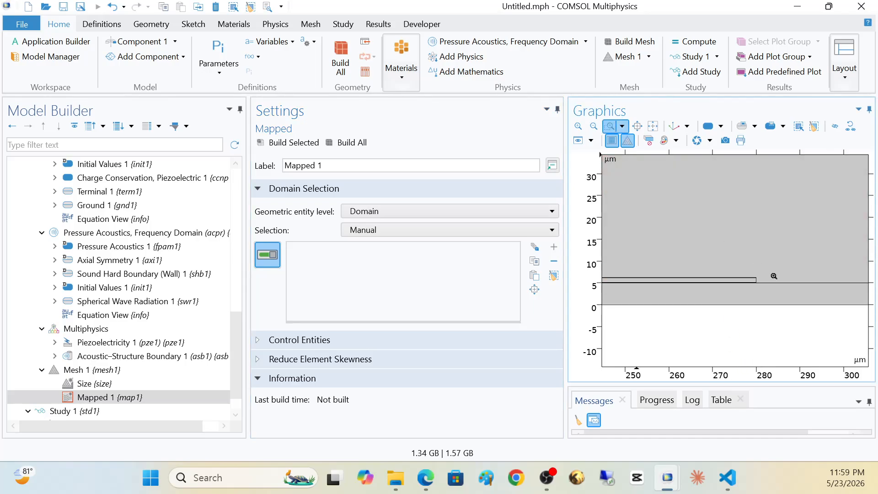
pyautogui.moveTo(734, 266); pyautogui.dragTo(756, 293)
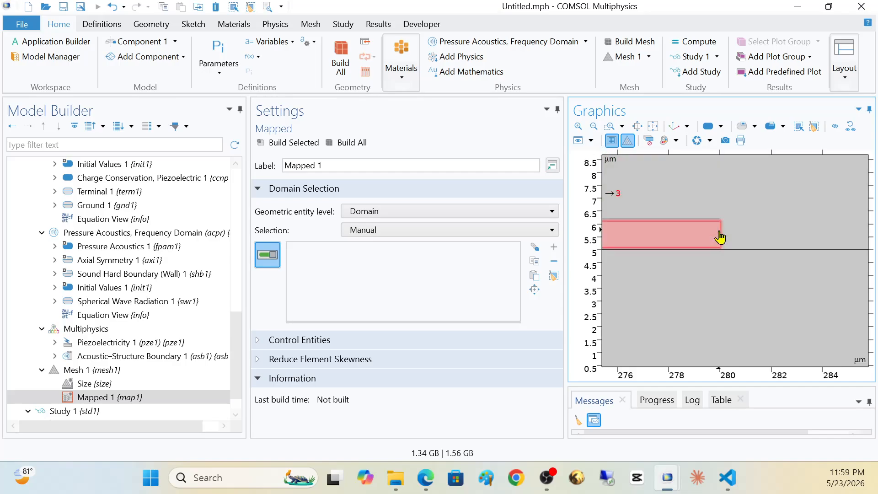
pyautogui.click(713, 225)
pyautogui.click(710, 233)
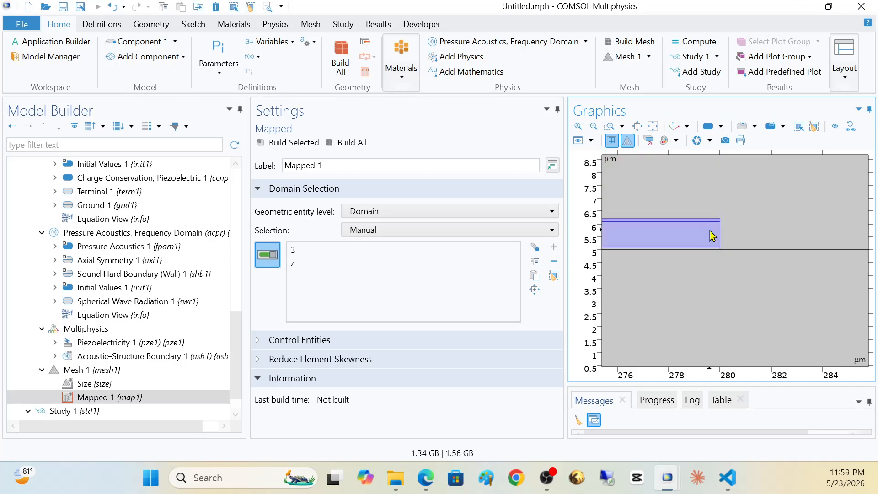
pyautogui.click(709, 249)
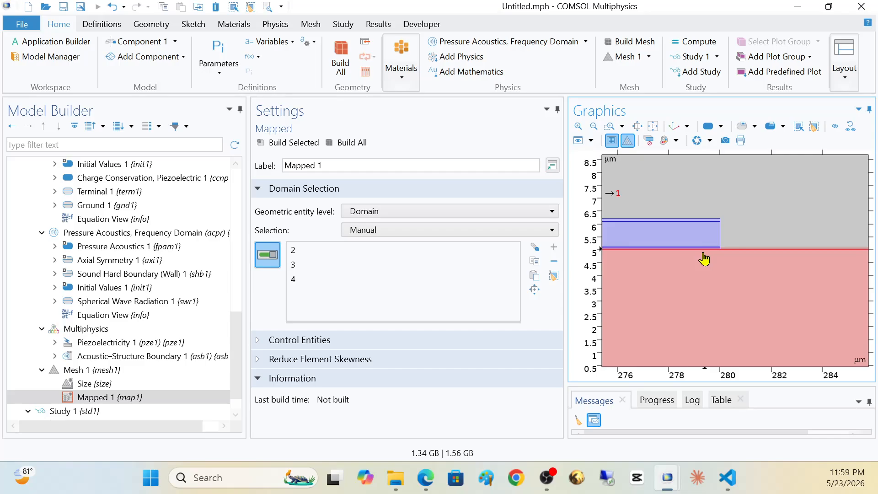
# Step: Add a Distribution to Mapped 1 on the stack's top edge, boundary 10, with 50 elements
pyautogui.rightClick(119, 402)
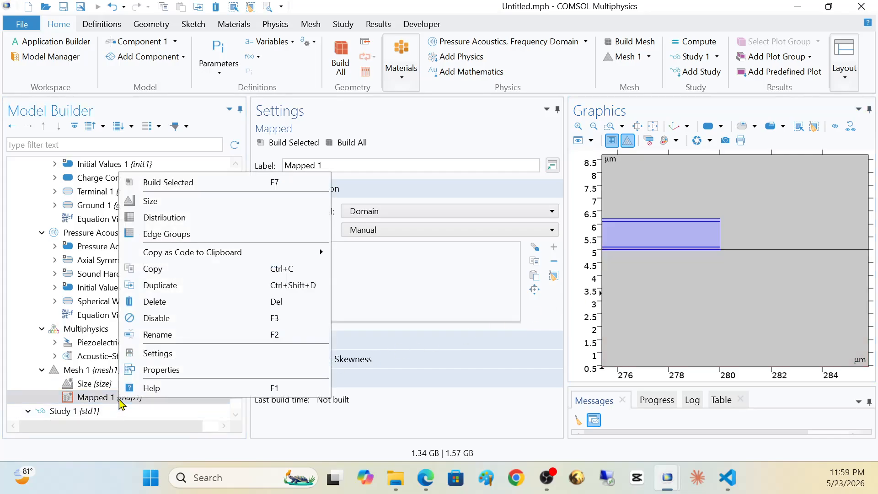
pyautogui.click(170, 223)
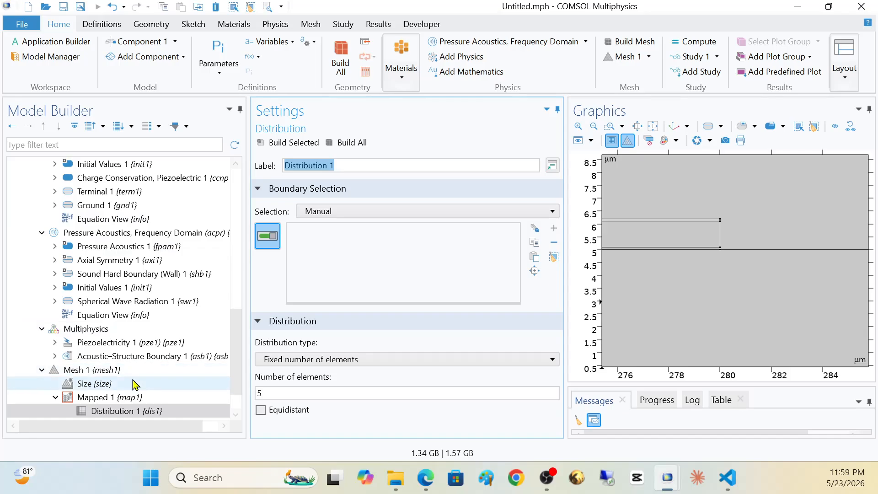
pyautogui.click(657, 219)
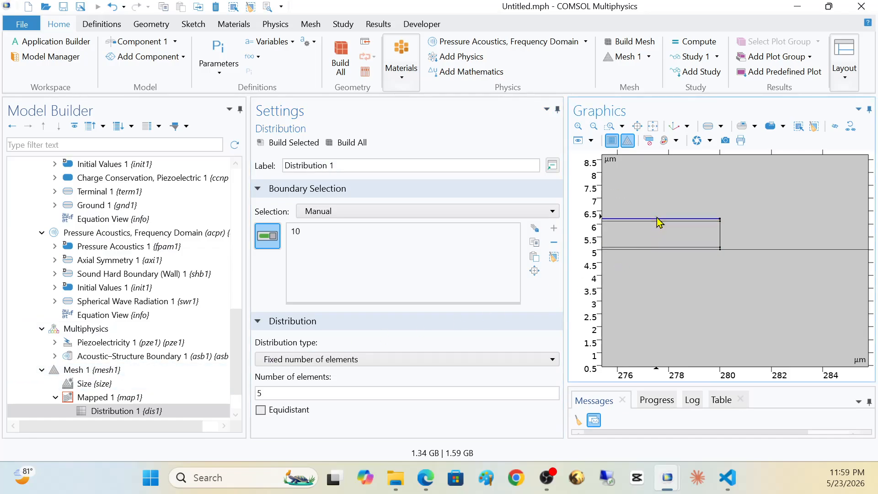
pyautogui.click(267, 395)
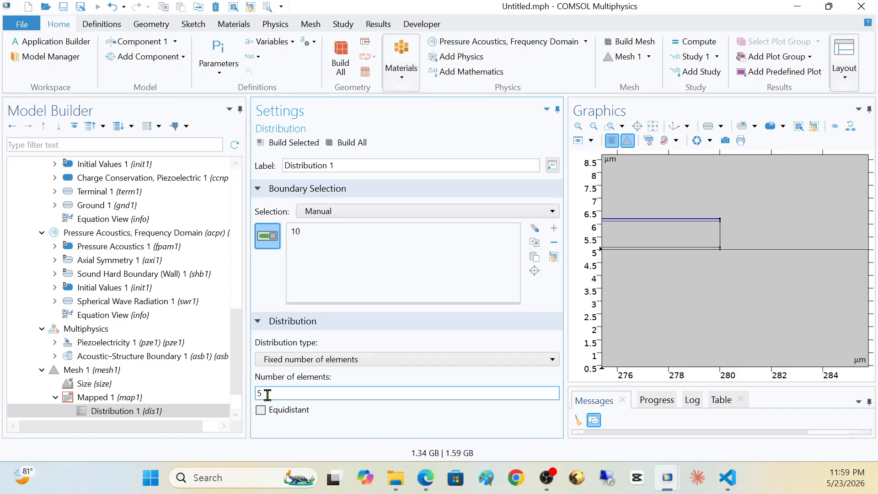
pyautogui.write('0')
# Step: Duplicate the 50-element distribution and set the copy's number of elements to 3
pyautogui.rightClick(120, 410)
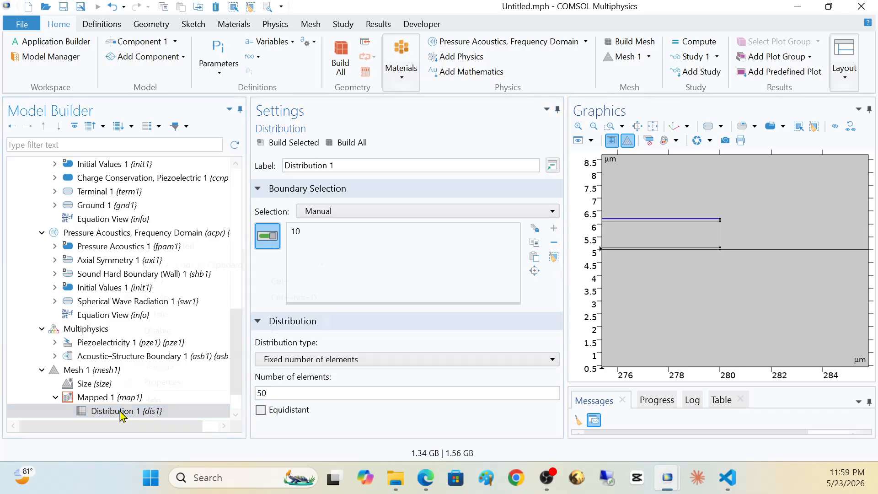
pyautogui.click(155, 300)
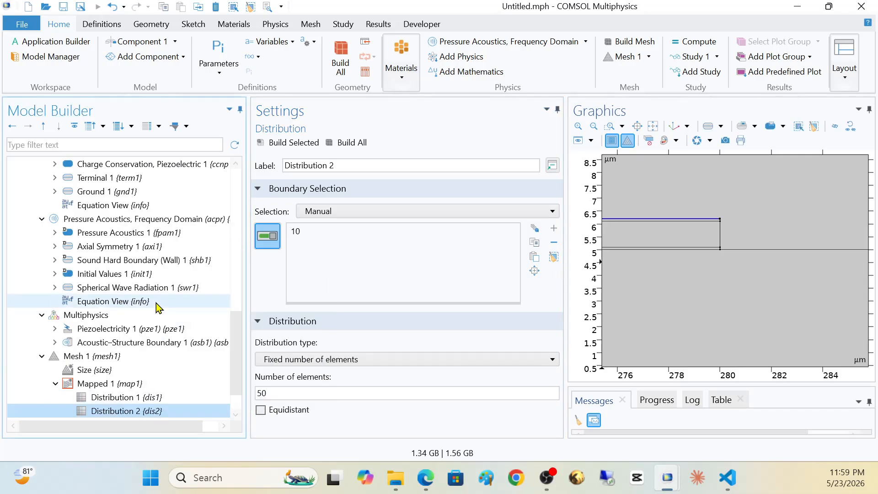
pyautogui.click(273, 394)
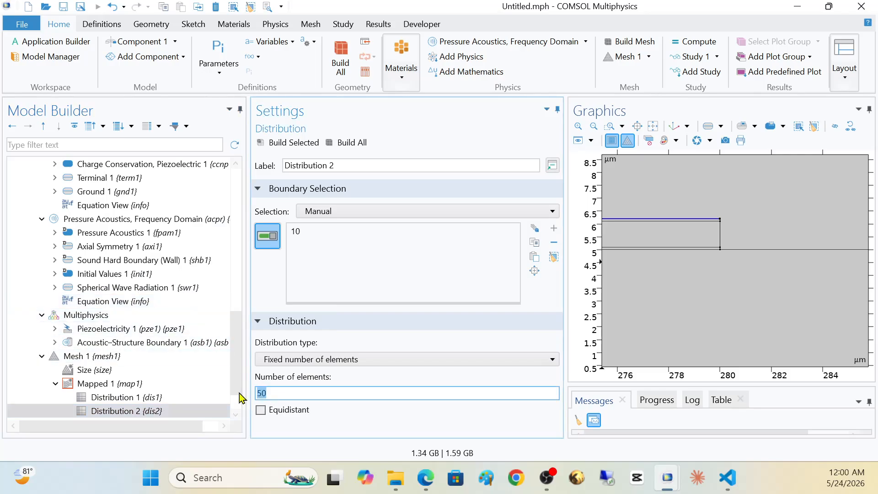
pyautogui.press('BackSpace')
pyautogui.press('BackSpace')
pyautogui.write('3')
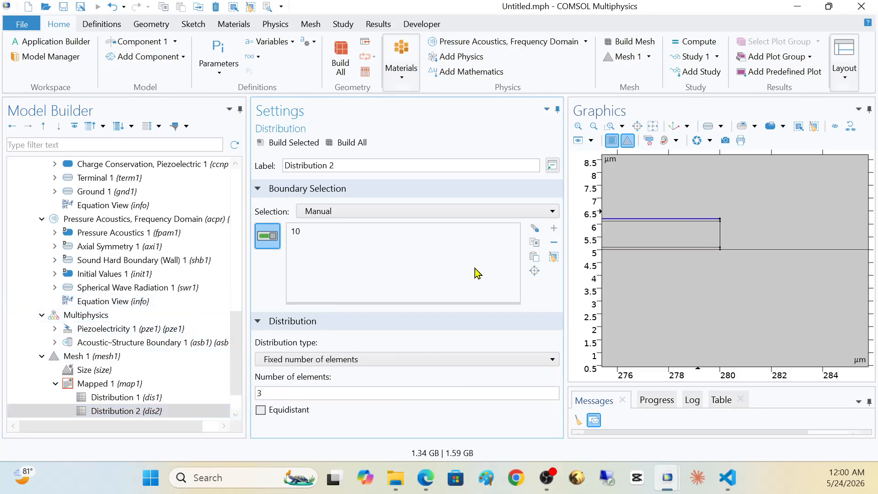
# Step: Replace the duplicated distribution's boundary selection with the layer stack's vertical side edges, boundaries 11, 13 and 14
pyautogui.click(554, 256)
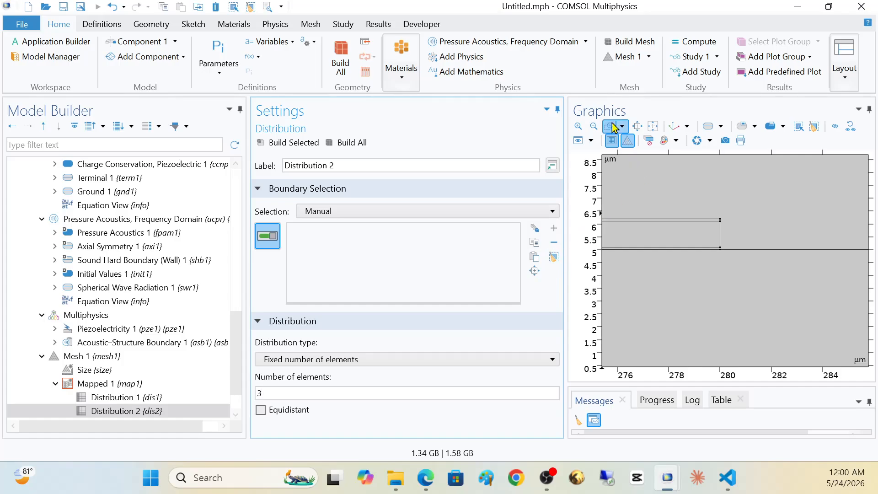
pyautogui.moveTo(711, 212); pyautogui.dragTo(732, 256)
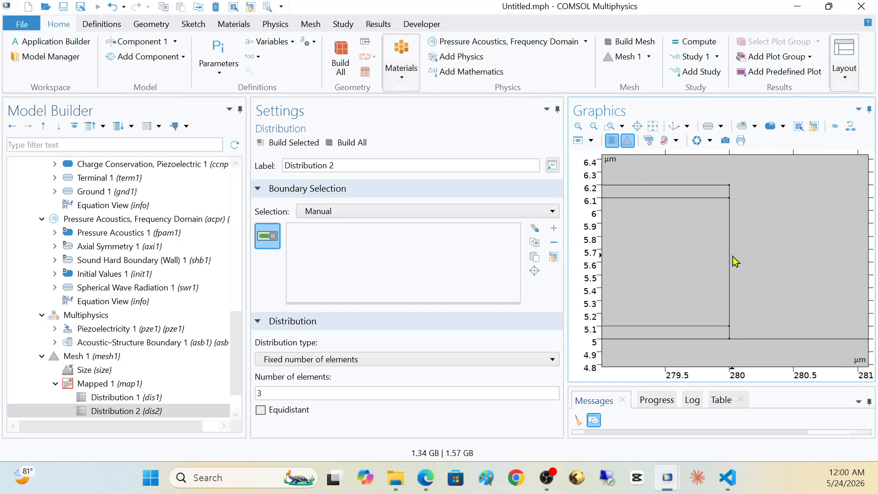
pyautogui.click(729, 192)
pyautogui.click(730, 245)
pyautogui.click(729, 332)
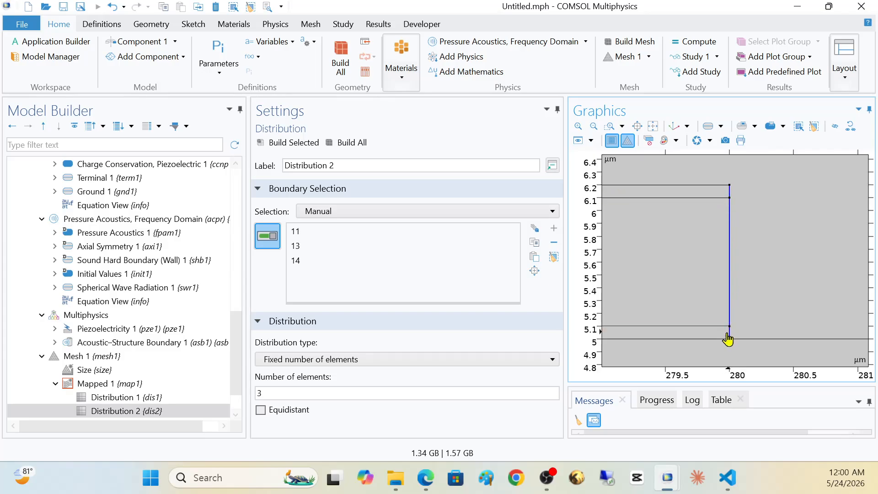
# Step: Build the mapped mesh with both distributions and inspect the elements along the thin layers
pyautogui.click(310, 142)
pyautogui.click(594, 126)
pyautogui.click(594, 126)
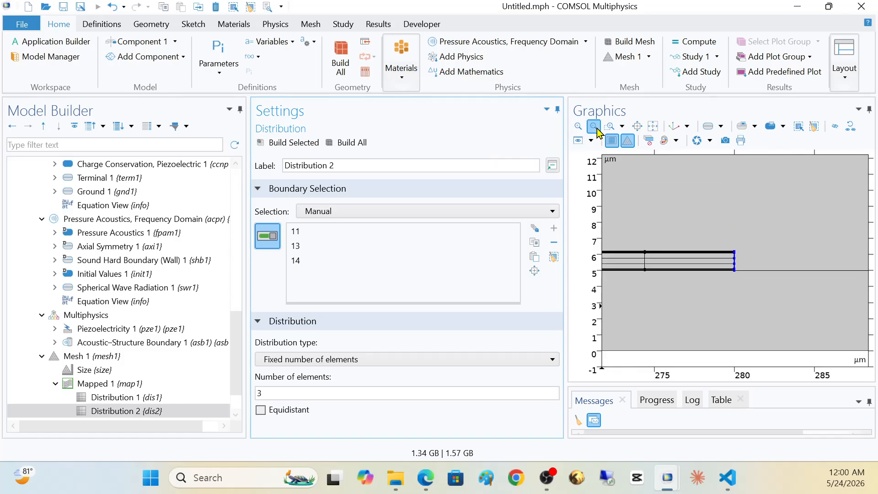
pyautogui.click(594, 126)
pyautogui.moveTo(701, 264); pyautogui.dragTo(790, 267)
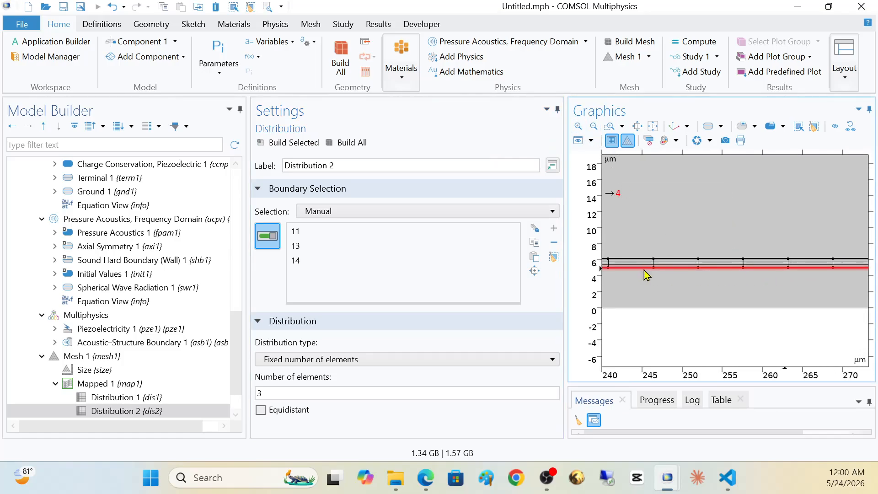
pyautogui.moveTo(636, 271); pyautogui.dragTo(751, 272)
pyautogui.moveTo(663, 278); pyautogui.dragTo(741, 266)
# Step: Add a Free Triangular operation to Mesh 1 for the remaining domains
pyautogui.scroll(-1, 160, 398)
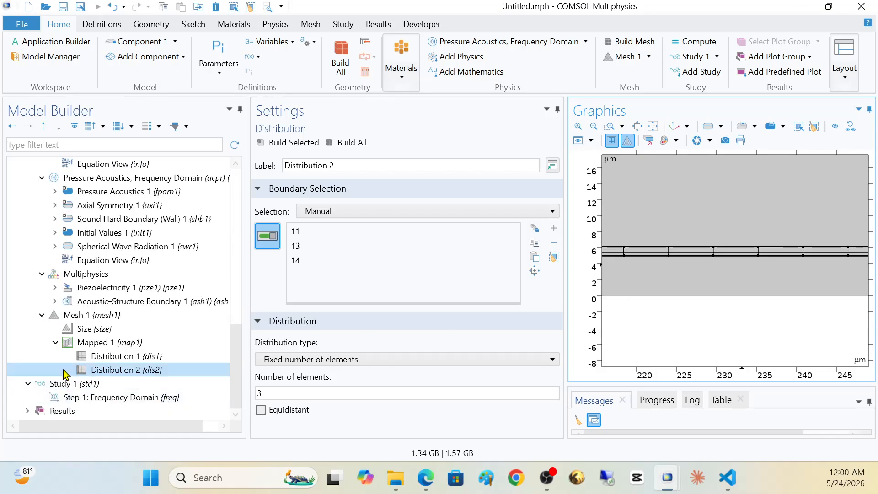
pyautogui.click(82, 315)
pyautogui.rightClick(86, 317)
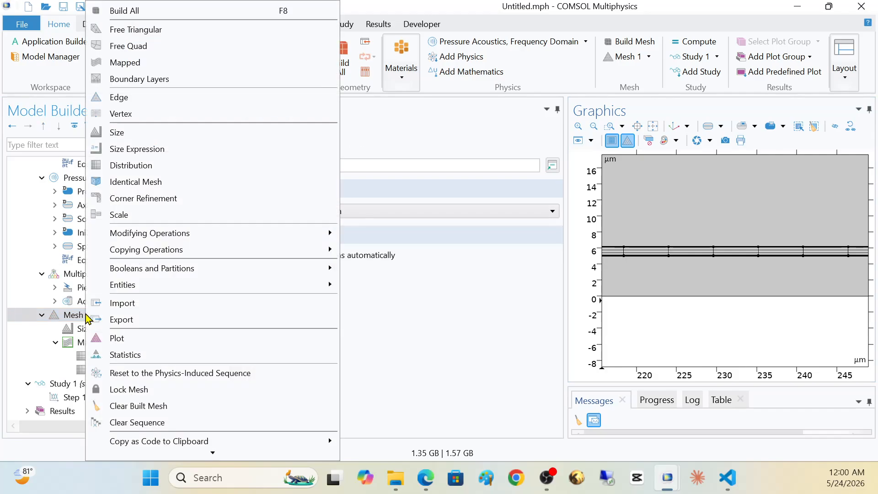
pyautogui.click(157, 30)
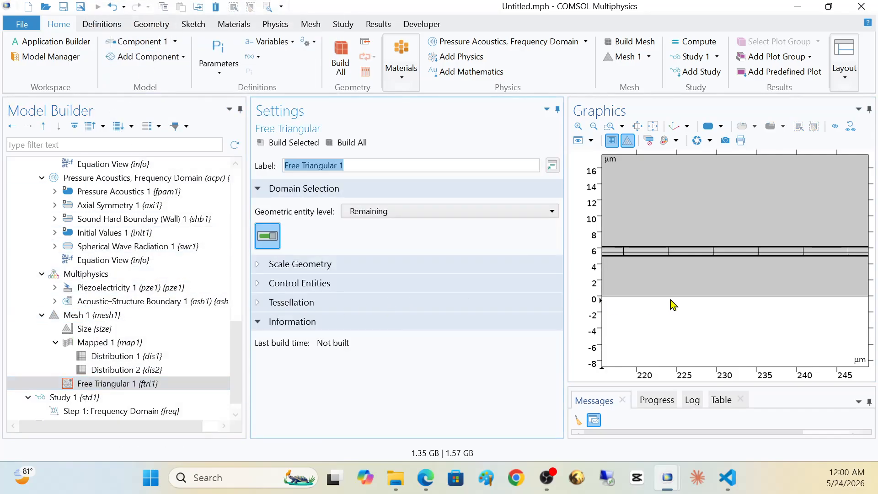
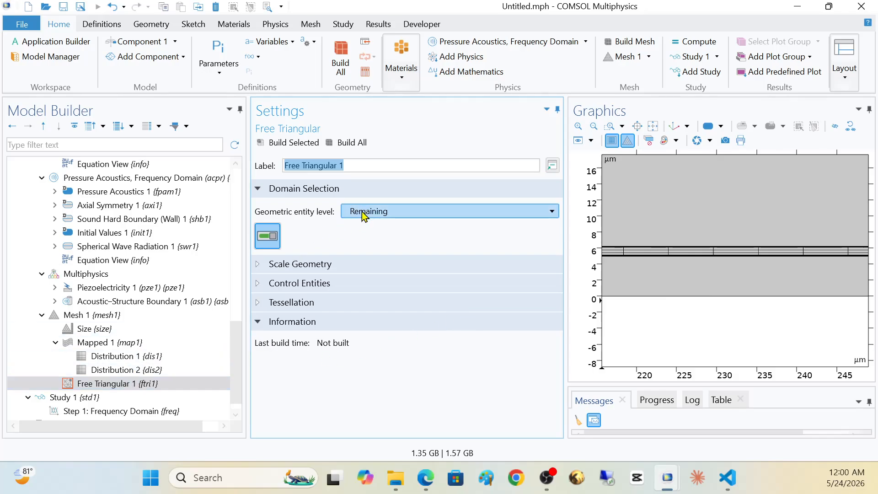
# Step: Add a Size attribute to Free Triangular 1 and set its predefined element size to Fine
pyautogui.rightClick(130, 380)
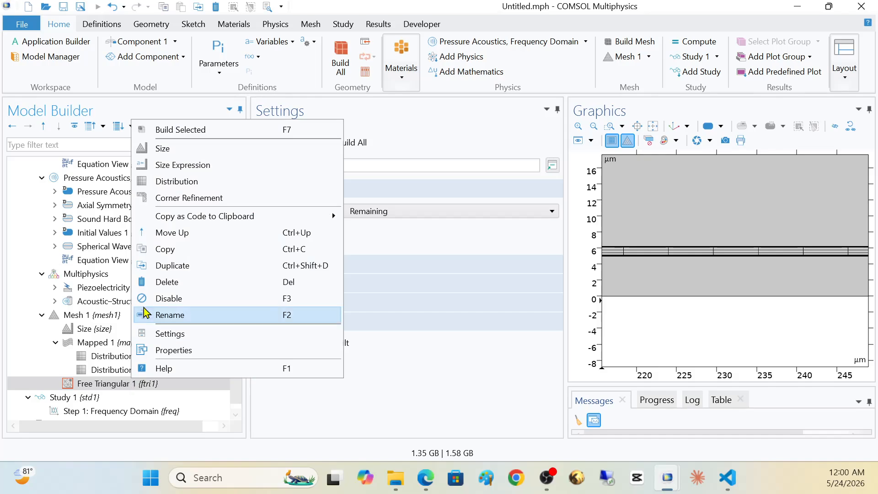
pyautogui.click(160, 149)
pyautogui.click(329, 324)
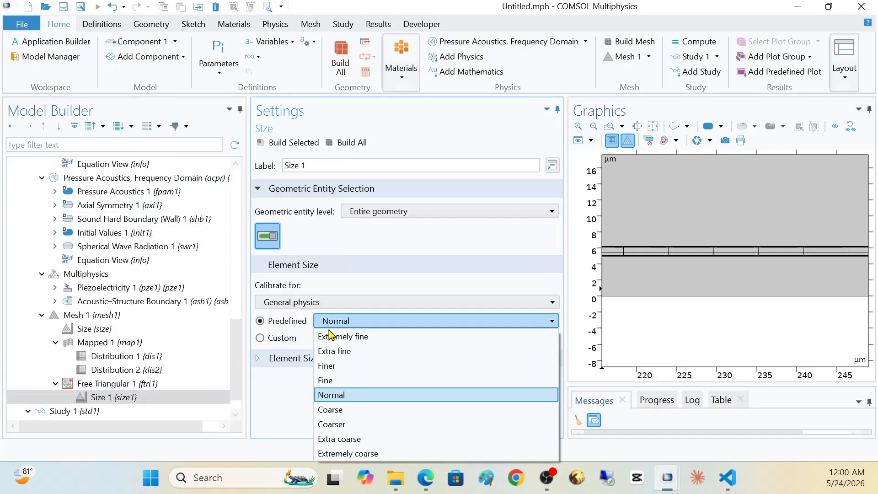
pyautogui.click(325, 381)
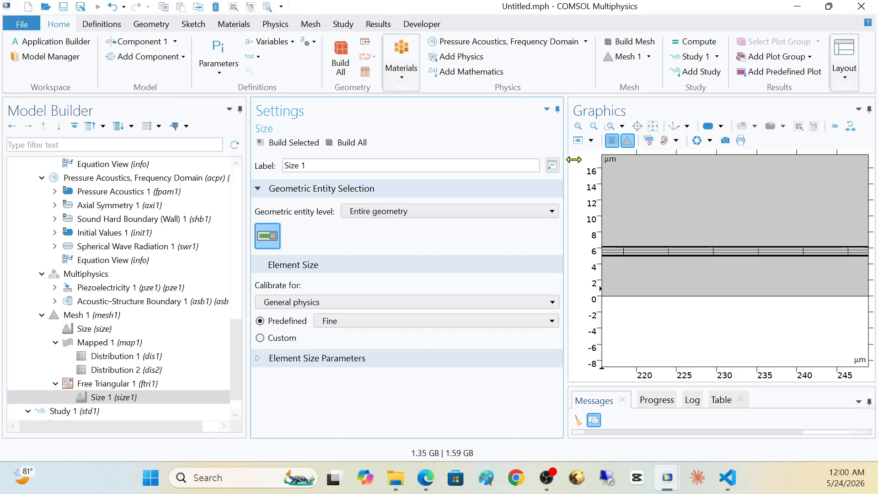
# Step: Build the entire mesh and inspect it around the layer stack's outer edge and across the whole quarter-circle domain
pyautogui.click(638, 128)
pyautogui.click(362, 143)
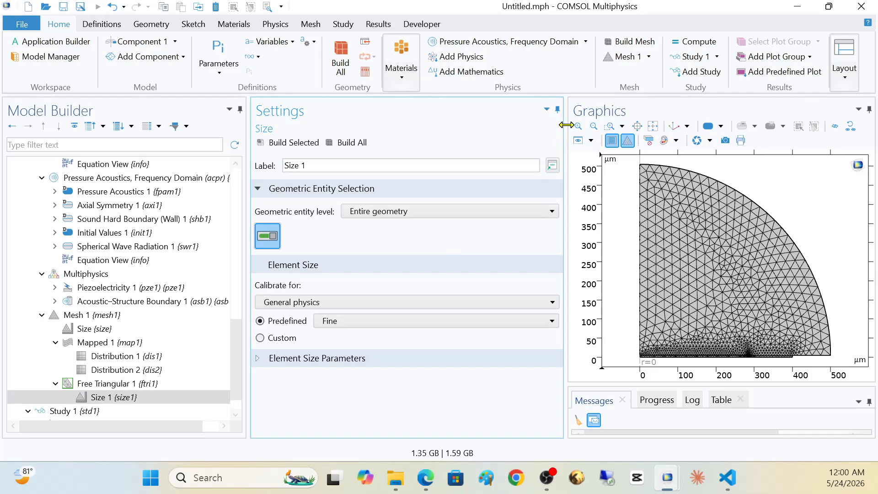
pyautogui.click(610, 126)
pyautogui.moveTo(739, 337); pyautogui.dragTo(768, 371)
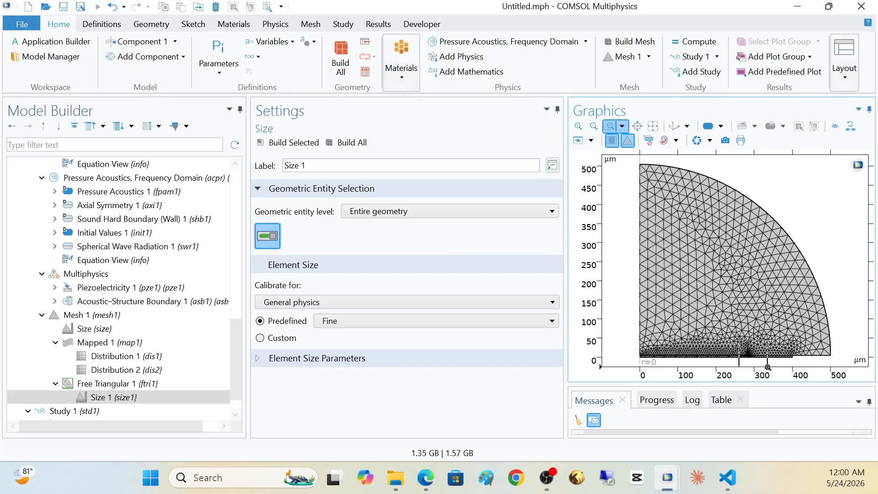
pyautogui.click(653, 126)
pyautogui.scroll(-2, 119, 338)
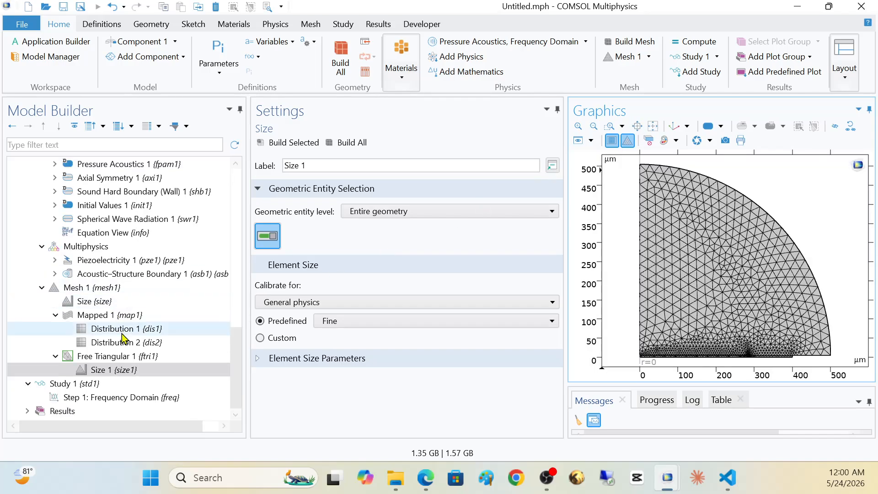
# Step: Set the Frequency Domain step's frequencies to a range from 20e3 to 2e5 Hz in 500 Hz steps, and try to compute the study
pyautogui.click(83, 398)
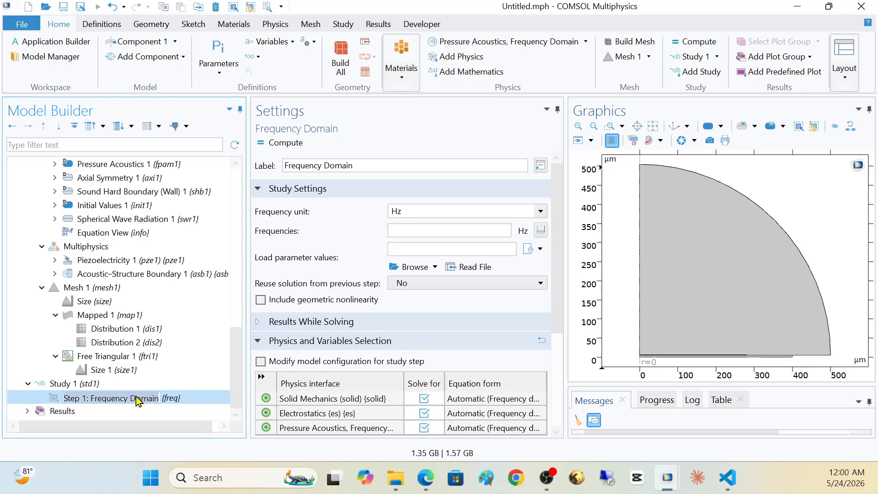
pyautogui.click(540, 231)
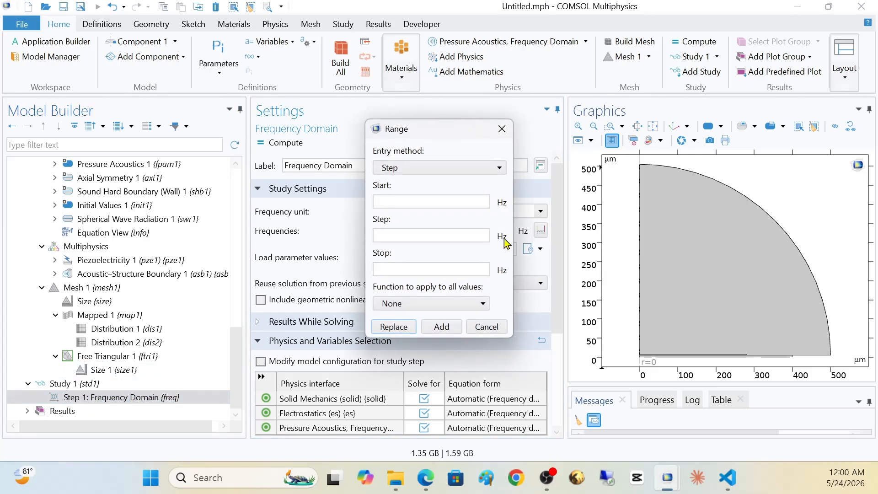
pyautogui.click(391, 204)
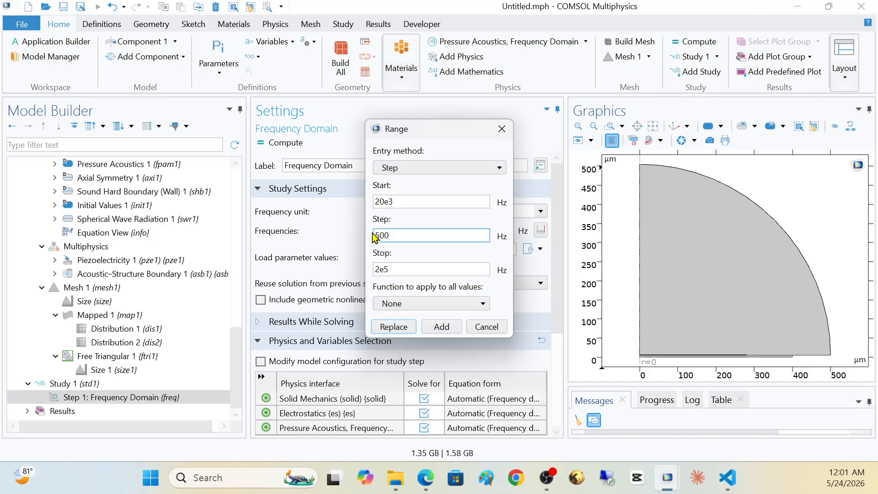
pyautogui.click(392, 327)
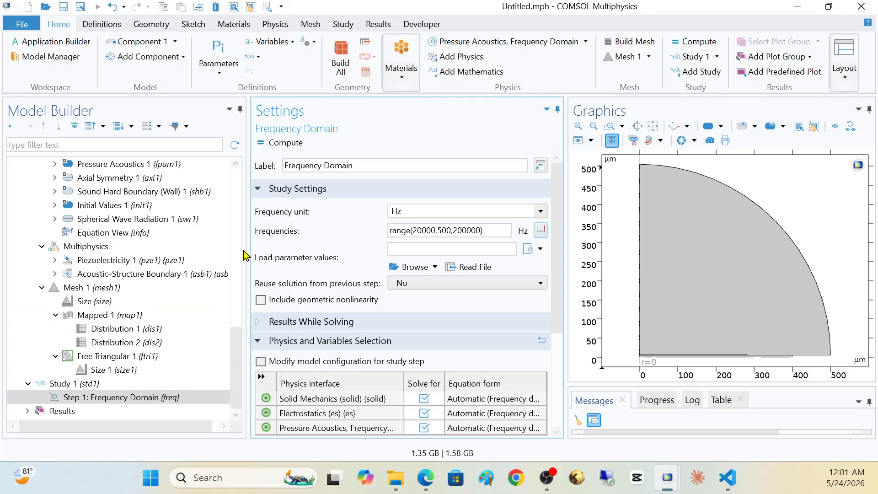
pyautogui.click(288, 143)
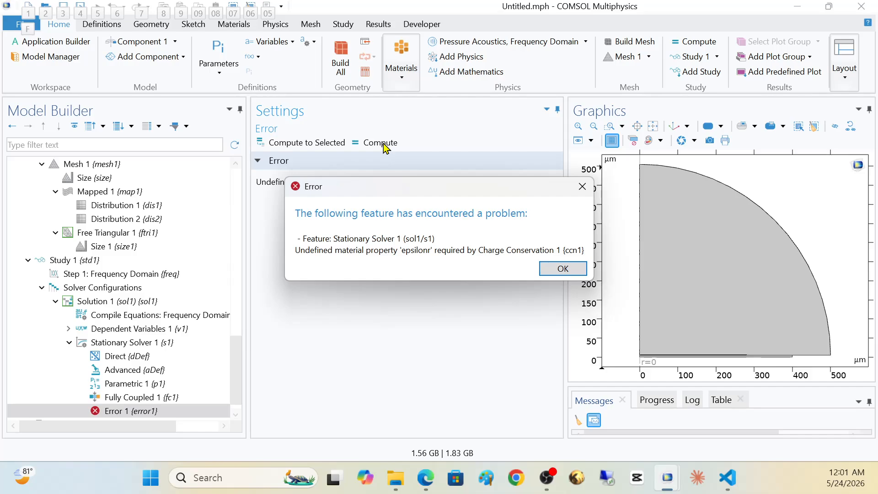
pyautogui.click(545, 270)
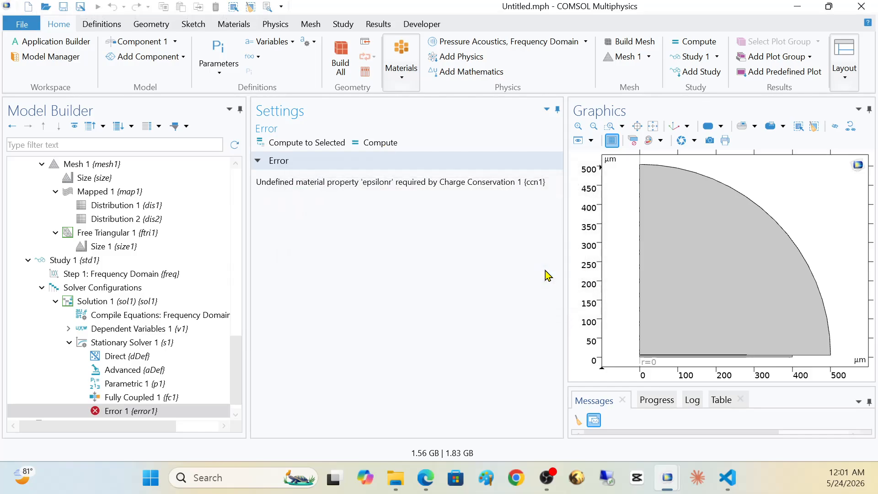
# Step: Set the relative permittivity of the Molybdenum material to 1e10
pyautogui.moveTo(240, 368); pyautogui.dragTo(263, 236)
pyautogui.click(157, 260)
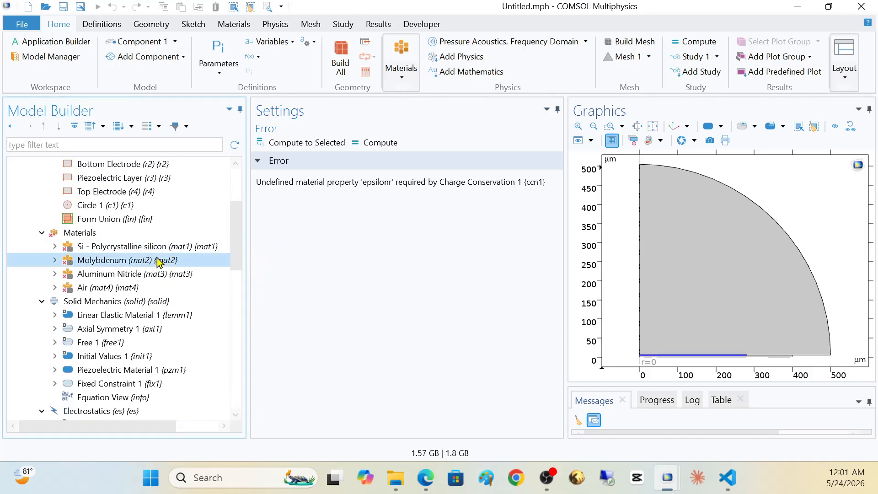
pyautogui.click(451, 323)
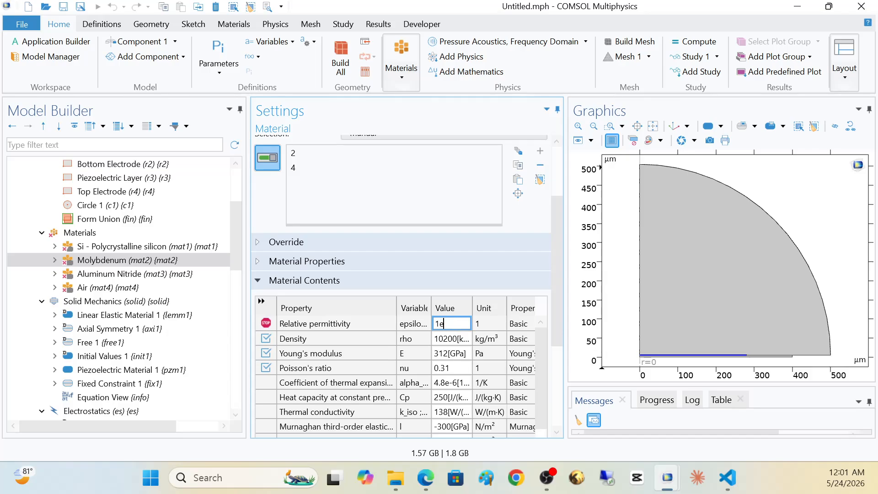
pyautogui.write('1e10')
pyautogui.press('Return')
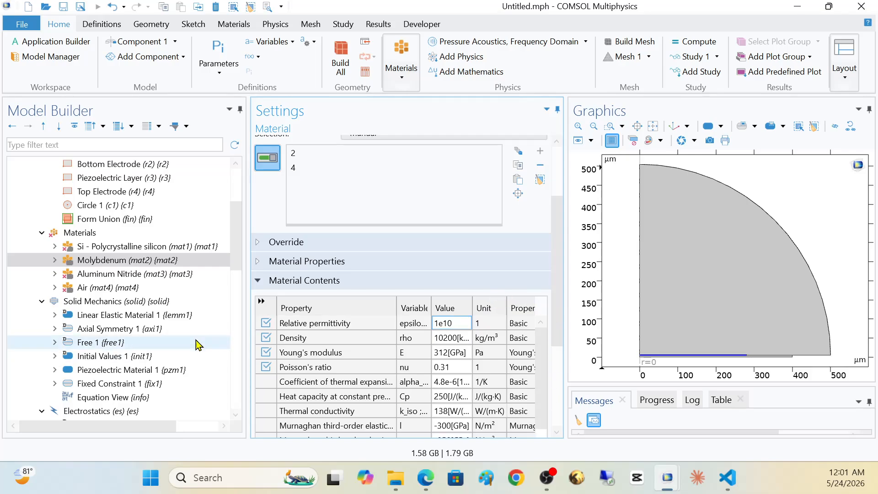
# Step: Compute Study 1 with the completed material properties
pyautogui.scroll(-7, 166, 351)
pyautogui.scroll(-5, 167, 351)
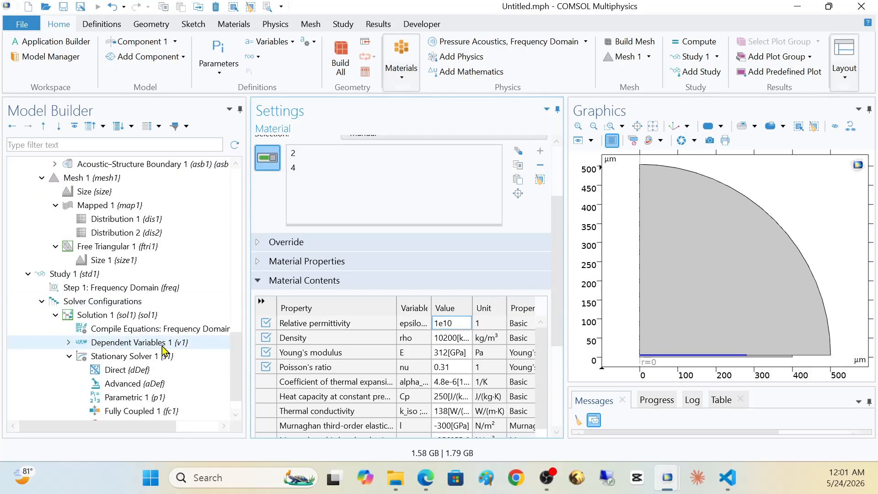
pyautogui.click(81, 275)
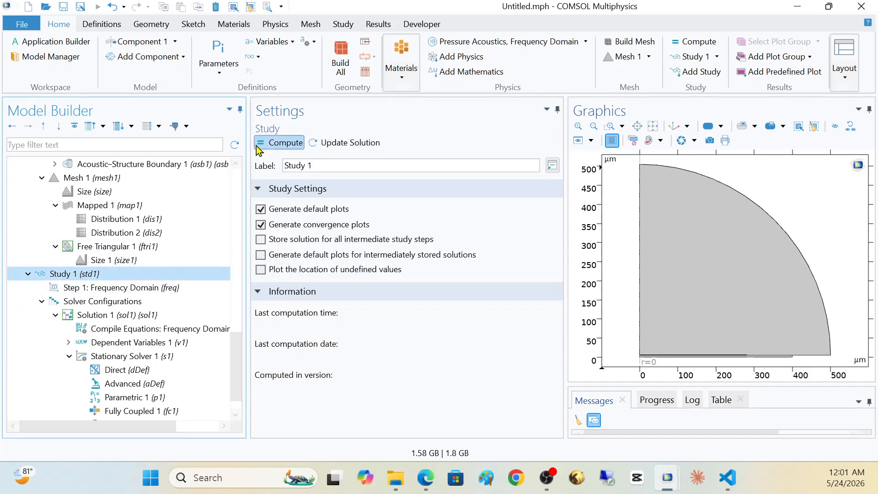
pyautogui.click(276, 143)
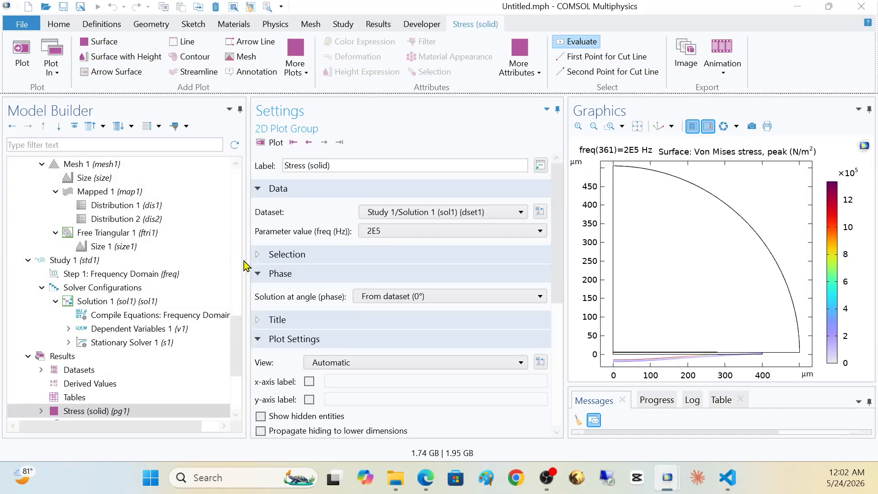
# Step: Examine the Stress, 3D (solid) plot and its surface expression, viewing the revolved membrane from another angle
pyautogui.scroll(7, 233, 318)
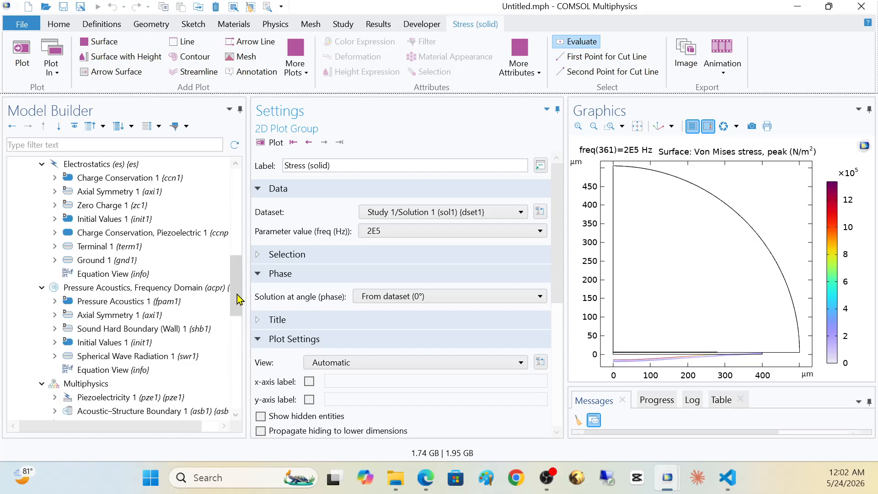
pyautogui.moveTo(238, 300); pyautogui.dragTo(242, 423)
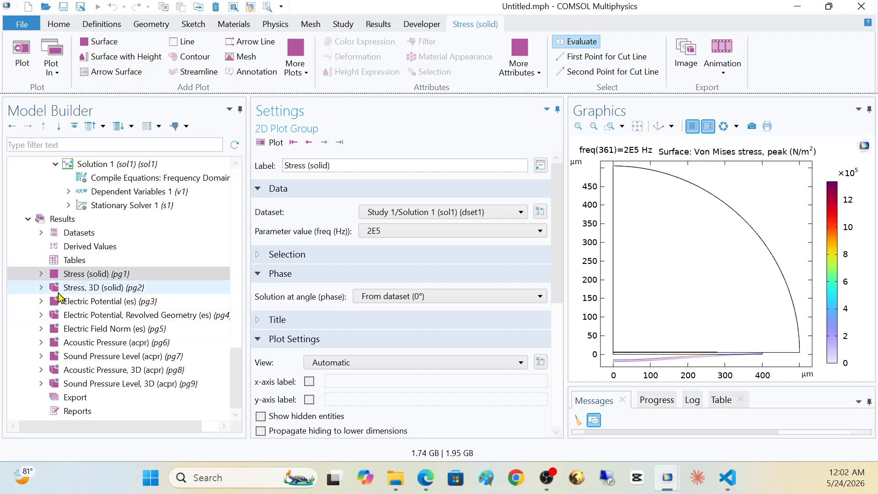
pyautogui.click(73, 287)
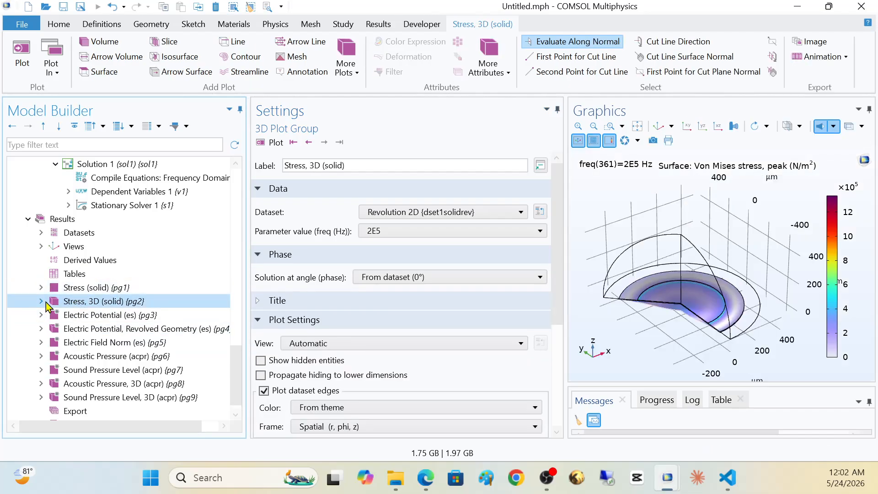
pyautogui.click(42, 301)
pyautogui.click(90, 314)
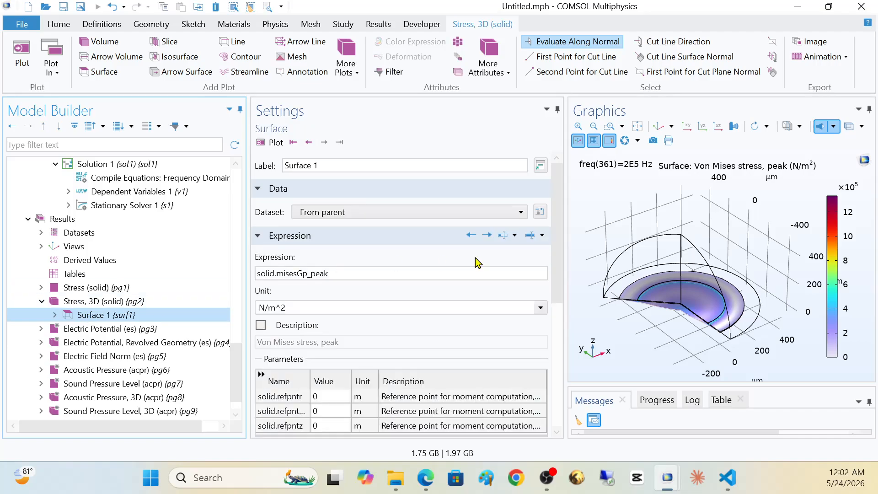
pyautogui.moveTo(715, 293)
pyautogui.mouseDown()
pyautogui.moveTo(709, 264)
pyautogui.moveTo(718, 289)
pyautogui.mouseUp()
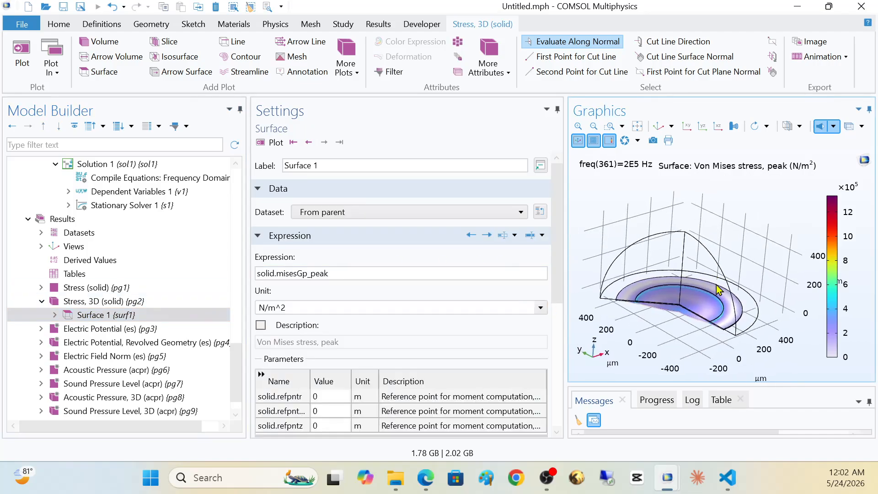
# Step: Add a 1D plot group to the results and label it Frequency Response
pyautogui.click(58, 220)
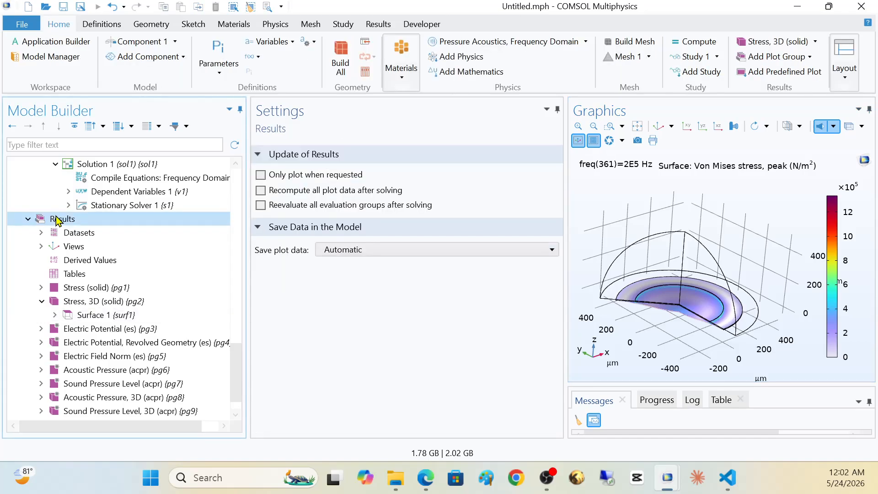
pyautogui.rightClick(58, 220)
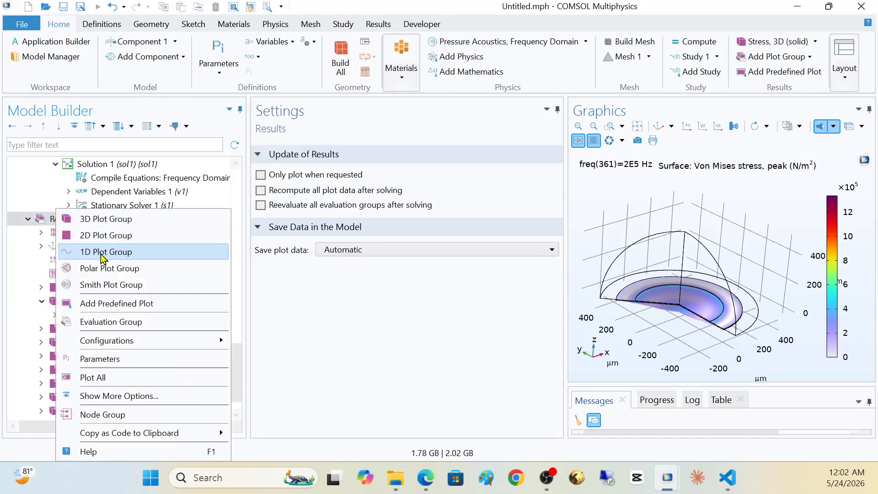
pyautogui.click(102, 255)
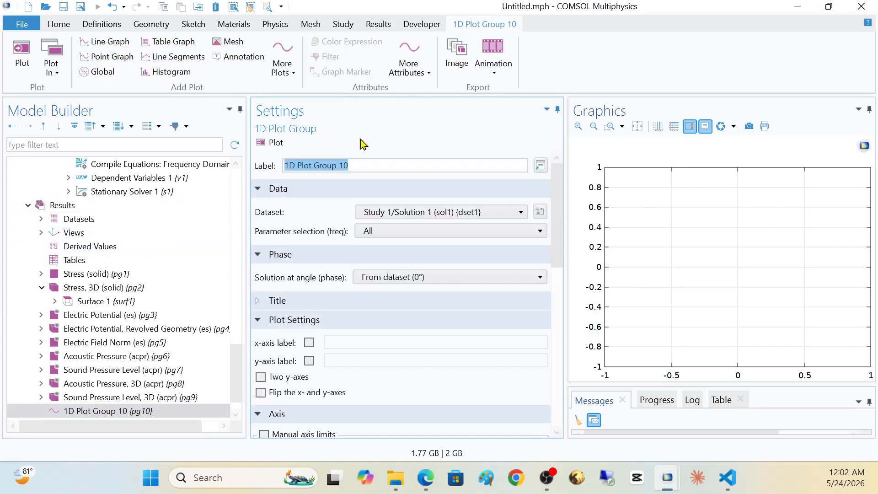
pyautogui.click(388, 164)
pyautogui.write('Frequency Response')
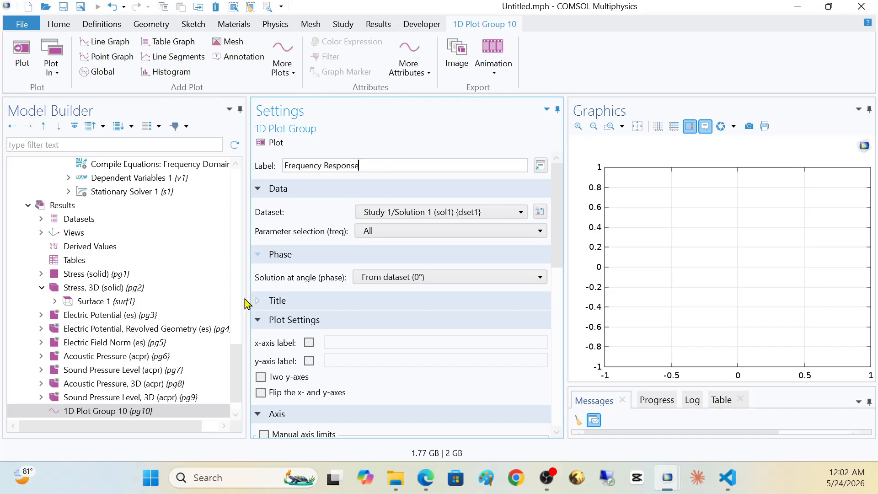
# Step: Add a Point Graph to the Frequency Response group and select the topmost point of the layer stack on the symmetry axis
pyautogui.click(86, 414)
pyautogui.rightClick(86, 415)
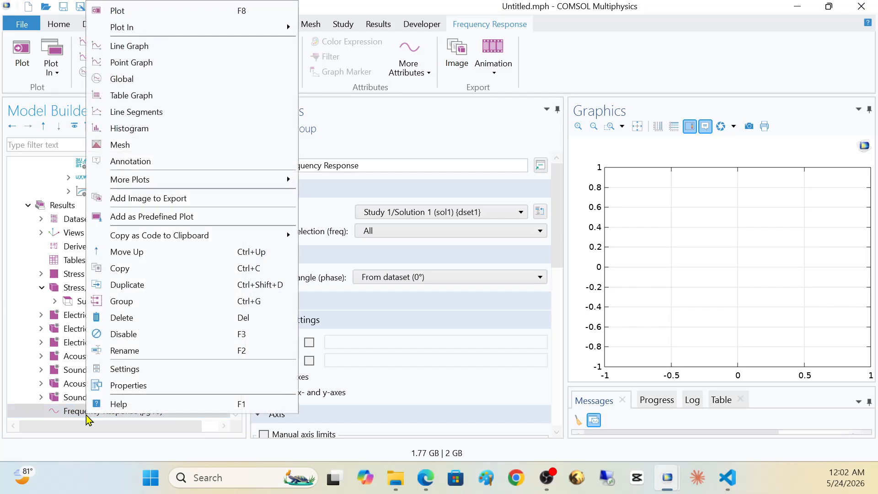
pyautogui.click(132, 63)
pyautogui.click(610, 126)
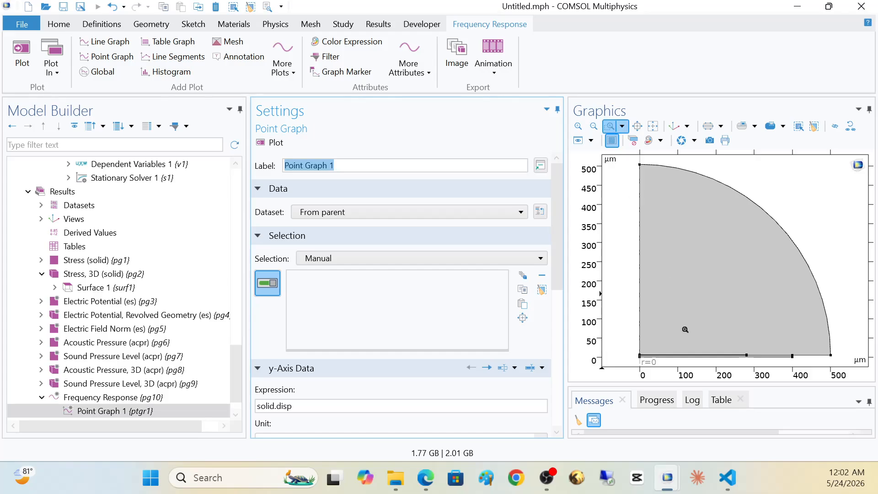
pyautogui.moveTo(631, 346); pyautogui.dragTo(652, 364)
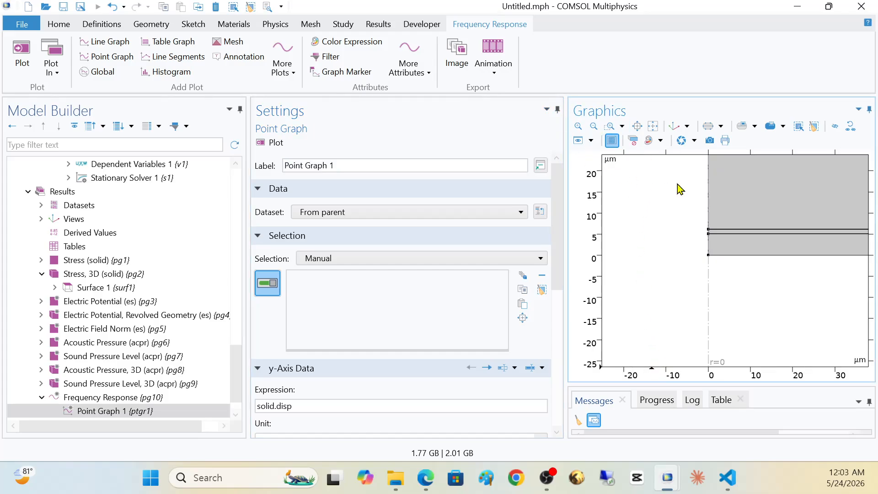
pyautogui.click(709, 231)
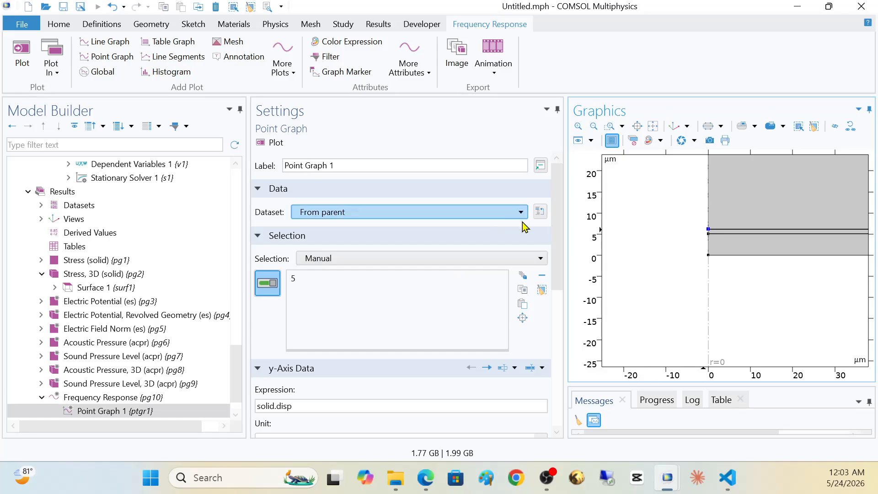
# Step: Set the Point Graph's y-axis expression to w, the displacement field's Z-component, and plot it over frequency
pyautogui.moveTo(559, 243); pyautogui.dragTo(553, 299)
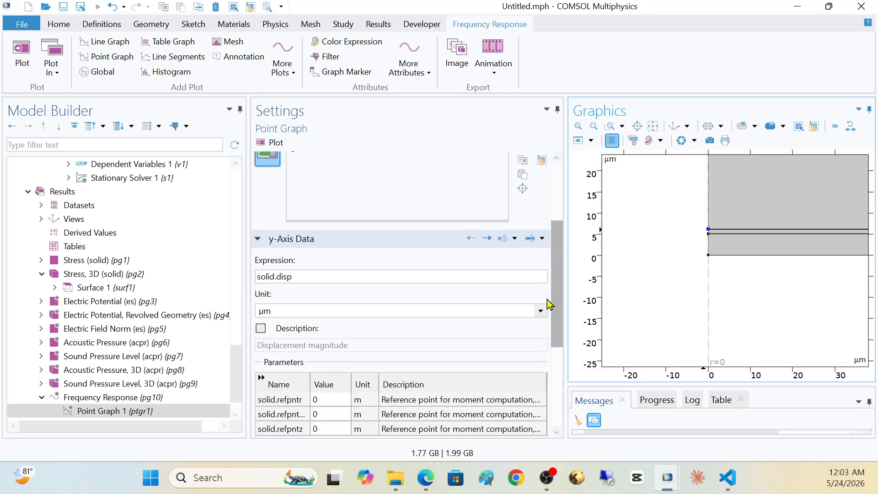
pyautogui.click(542, 239)
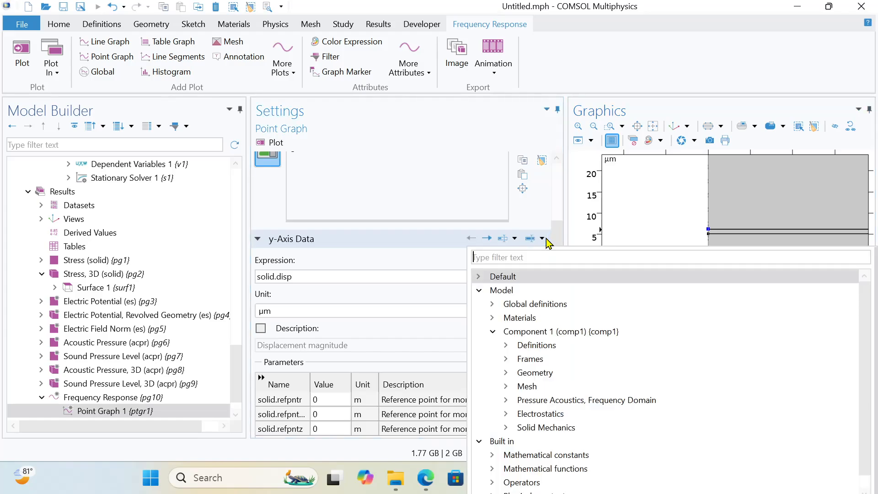
pyautogui.click(506, 428)
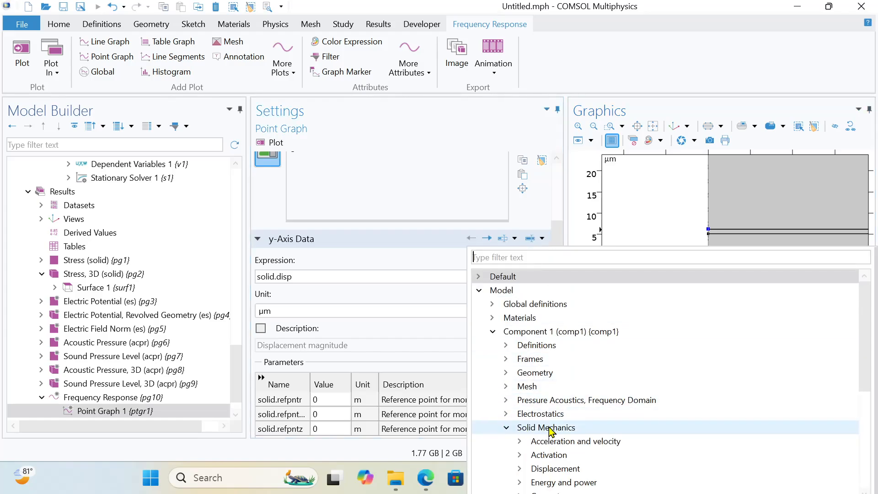
pyautogui.click(520, 468)
pyautogui.scroll(-2, 553, 440)
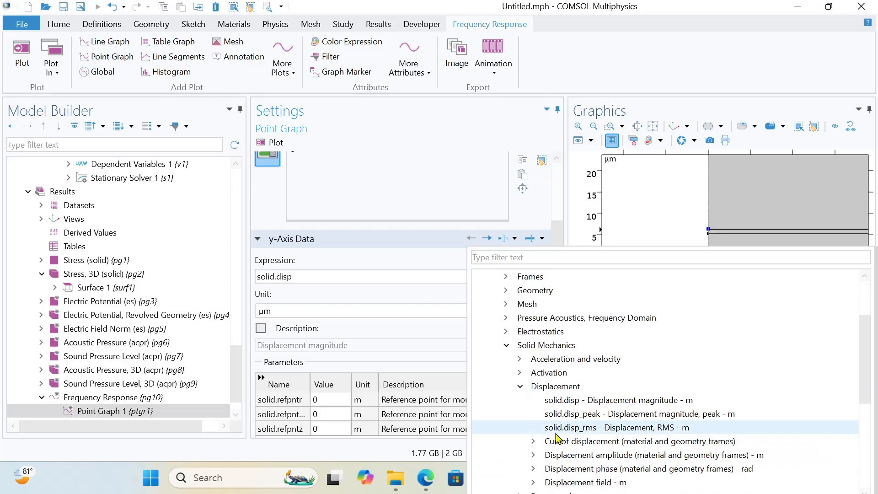
pyautogui.scroll(-1, 546, 444)
pyautogui.click(534, 441)
pyautogui.scroll(-2, 584, 405)
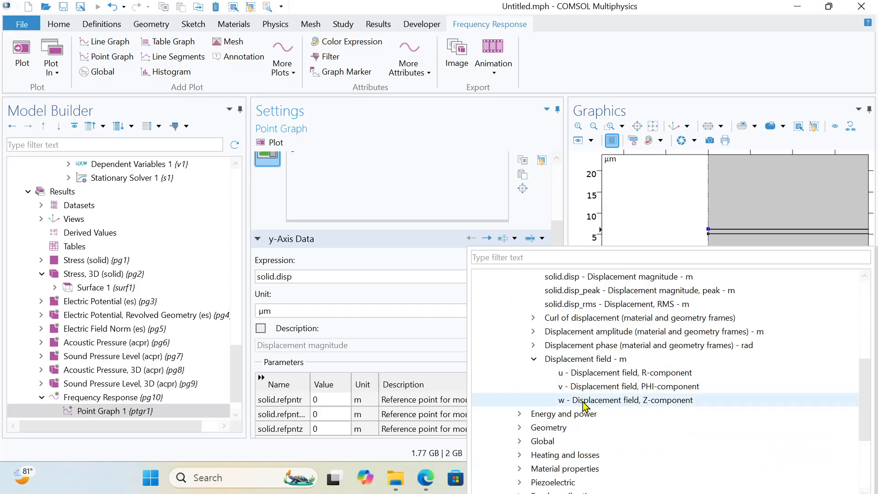
pyautogui.doubleClick(584, 400)
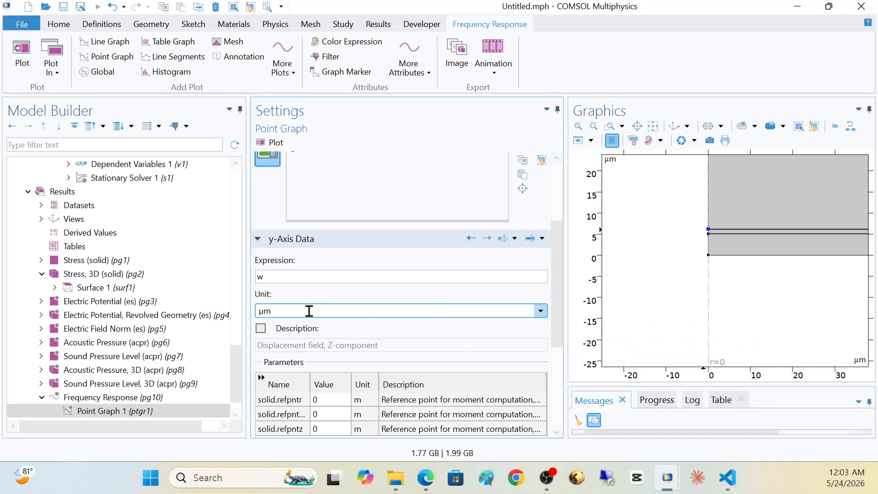
pyautogui.scroll(3, 336, 301)
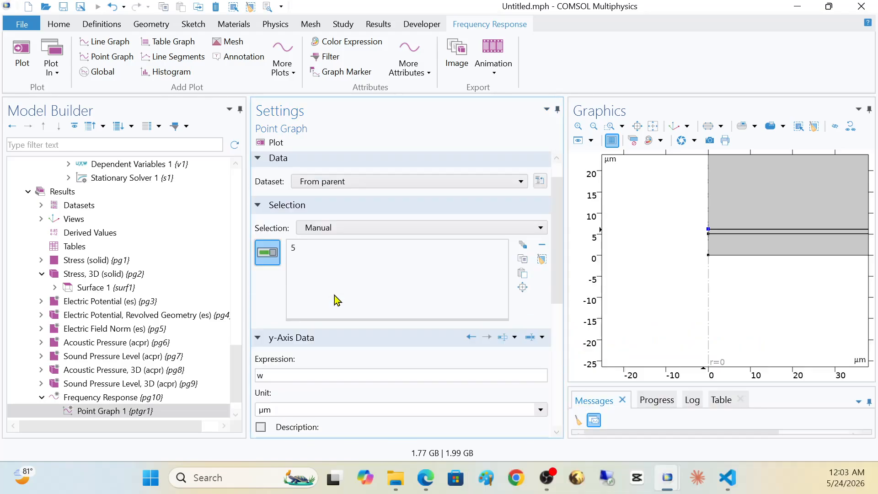
pyautogui.click(274, 143)
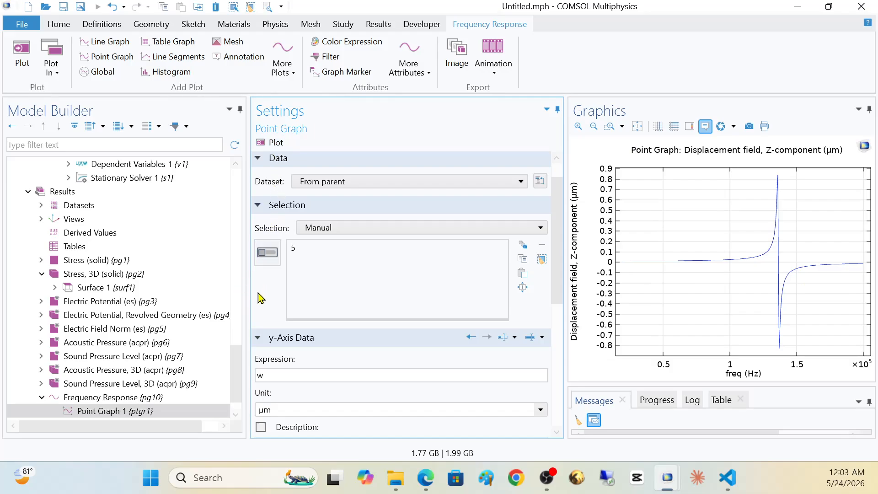
# Step: Duplicate the Point Graph inside the Frequency Response plot group
pyautogui.scroll(-2, 124, 366)
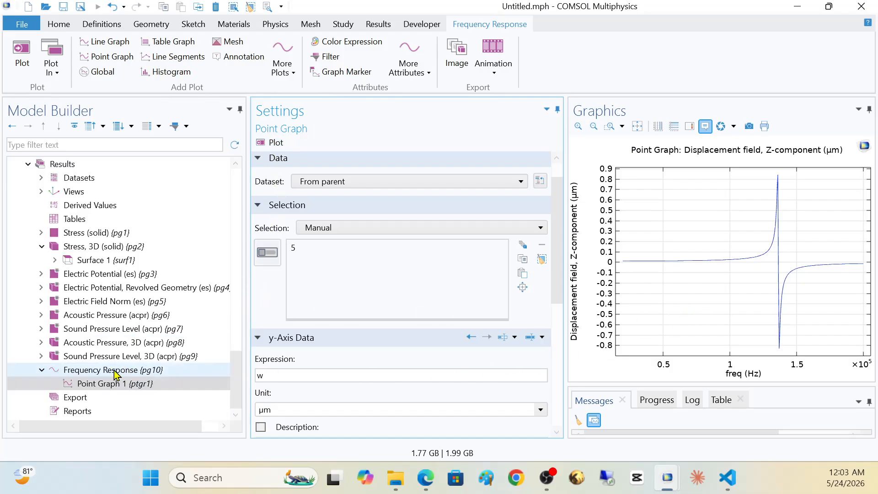
pyautogui.click(113, 370)
pyautogui.click(111, 384)
pyautogui.rightClick(111, 385)
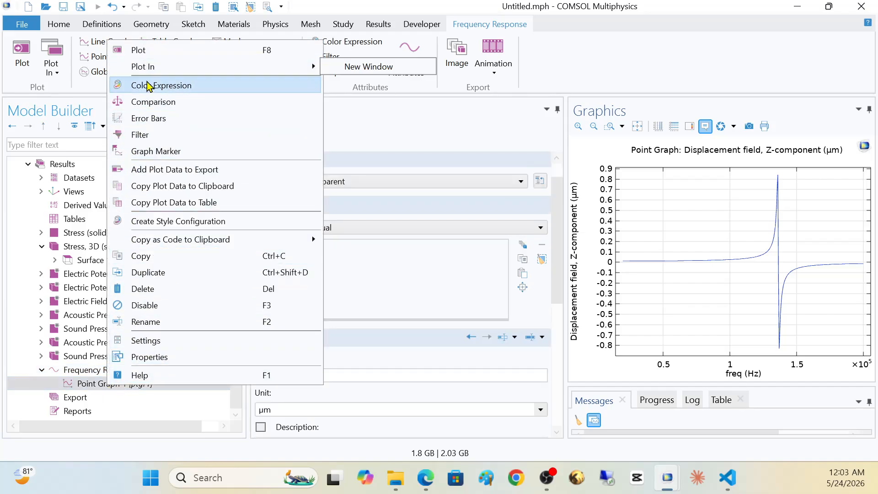
pyautogui.click(148, 272)
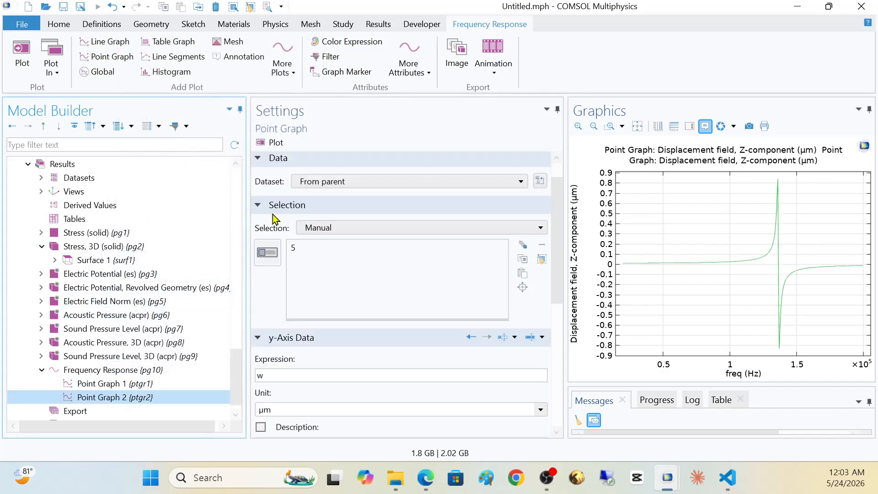
# Step: Label the original point graph Amplitude and its duplicate Phase
pyautogui.click(154, 383)
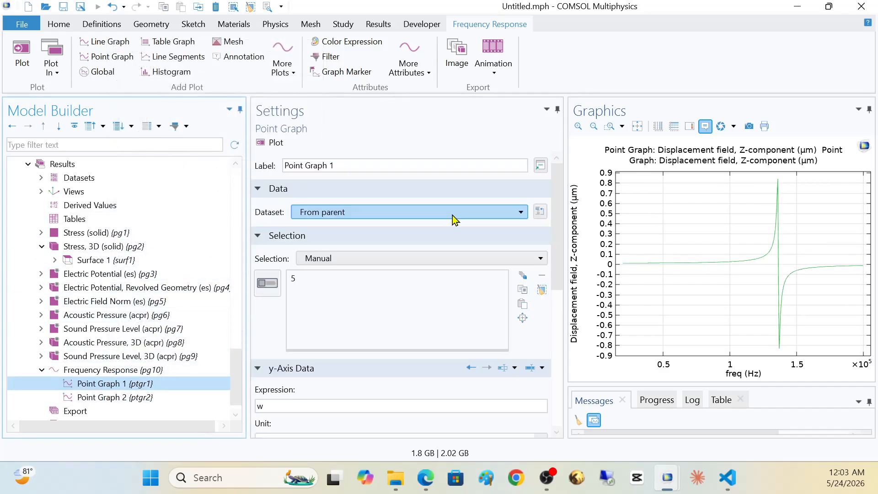
pyautogui.tripleClick(343, 165)
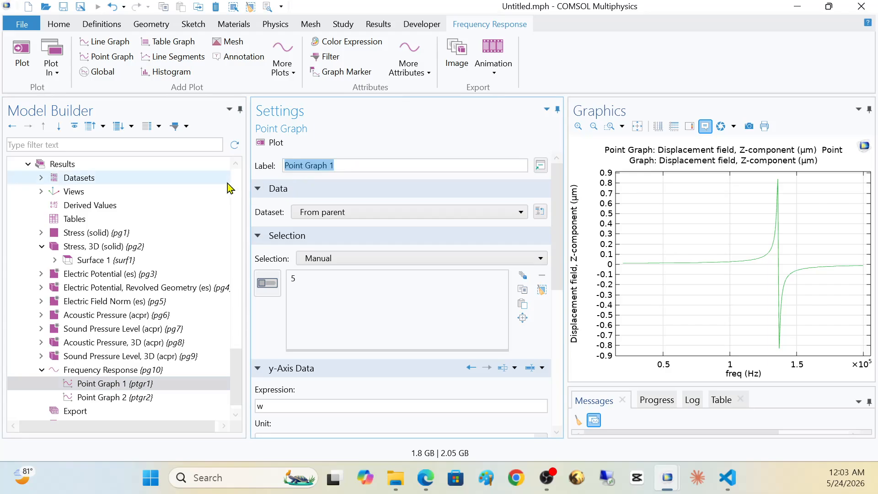
pyautogui.write('Amplitude')
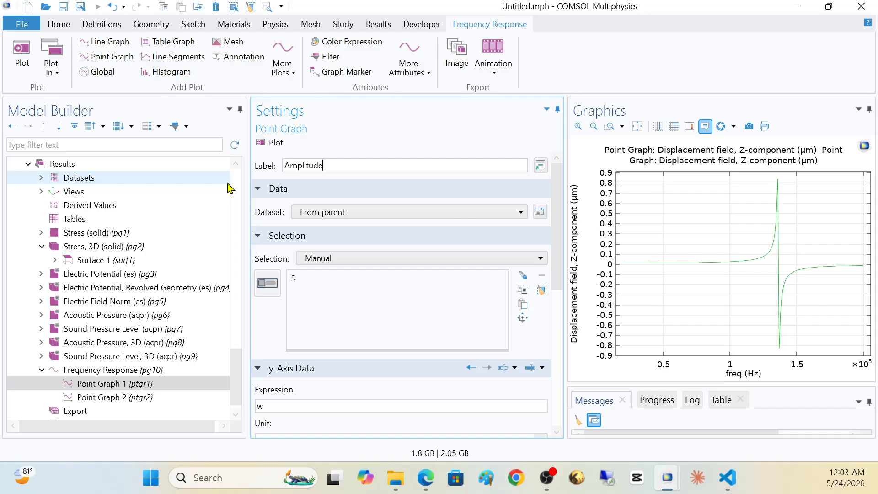
pyautogui.click(145, 398)
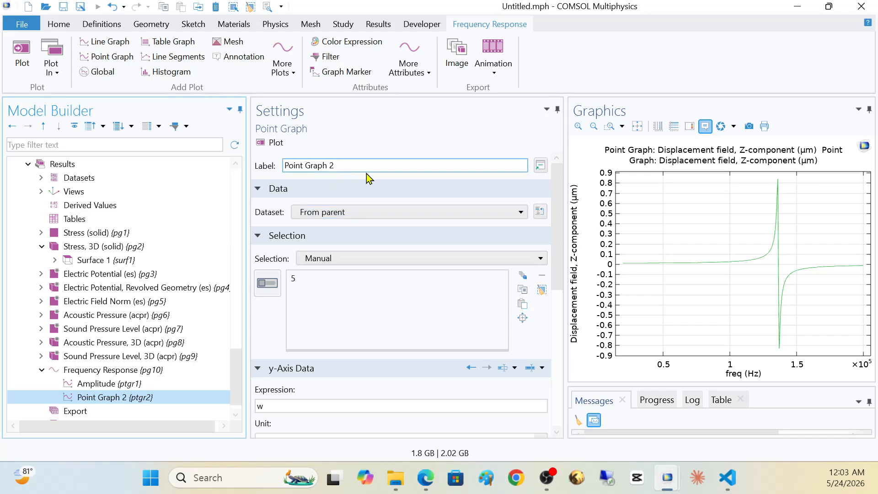
pyautogui.tripleClick(290, 165)
pyautogui.write('Phase')
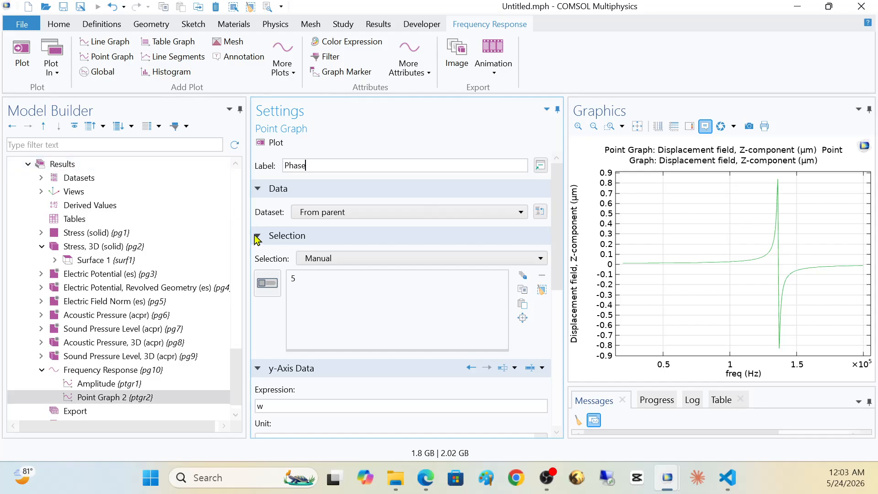
pyautogui.click(260, 315)
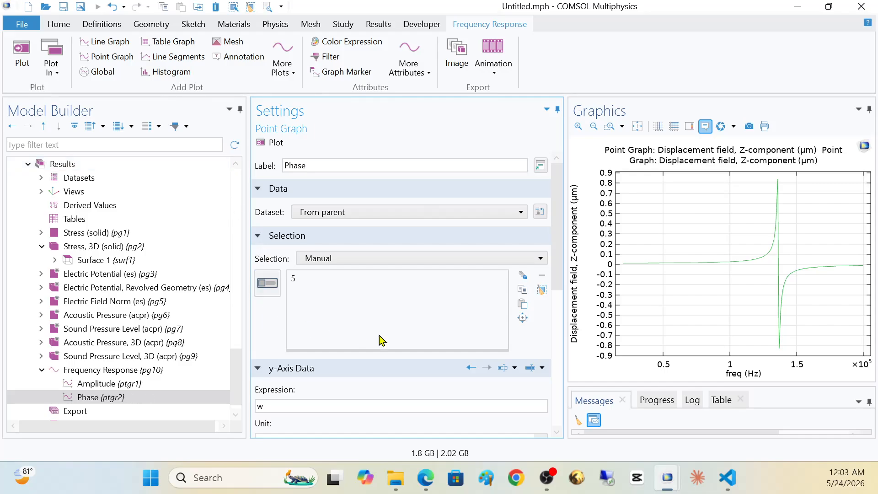
# Step: Set the Phase graph's y-axis expression to solid.uPhaseZ, the displacement phase's Z-component, and plot it
pyautogui.click(542, 368)
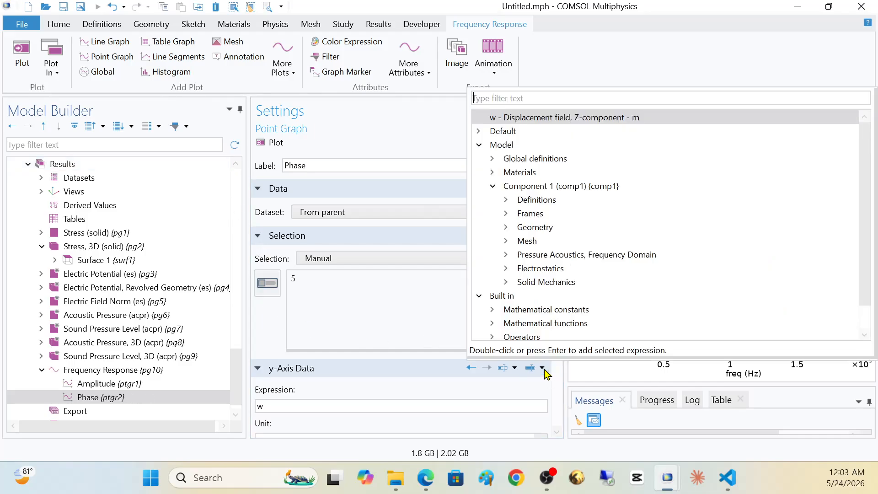
pyautogui.click(505, 282)
pyautogui.scroll(-2, 539, 282)
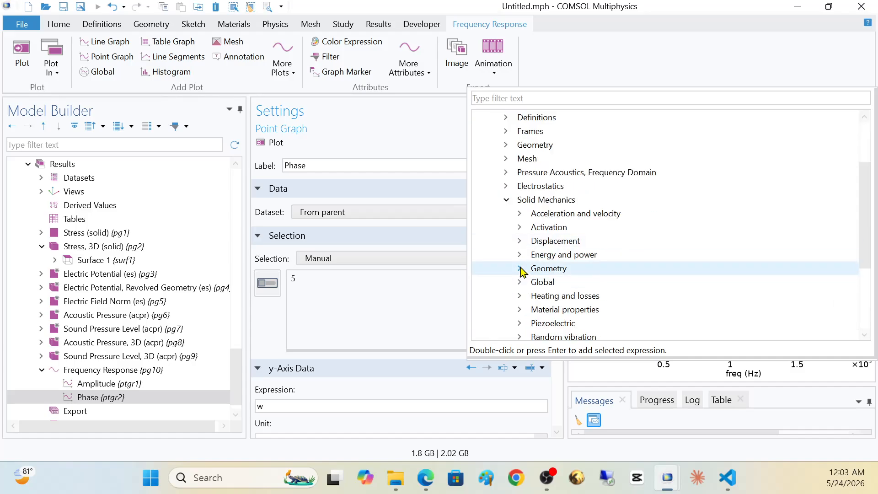
pyautogui.click(520, 241)
pyautogui.scroll(-2, 594, 254)
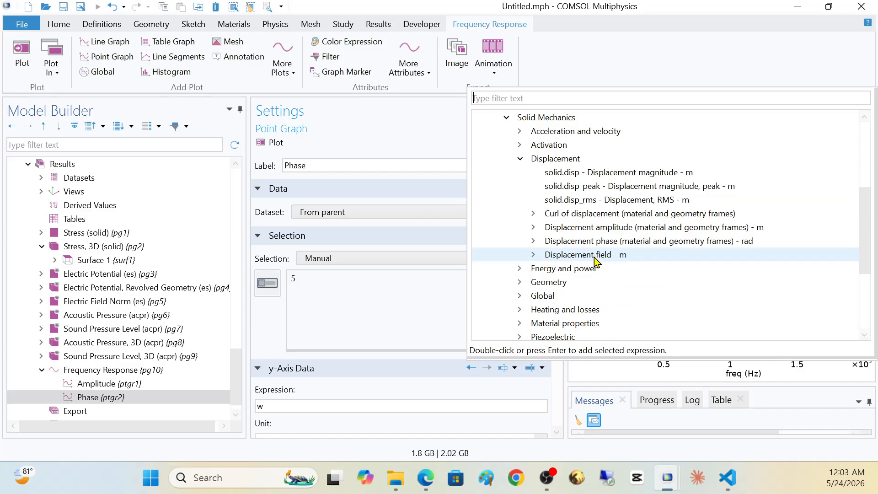
pyautogui.click(534, 241)
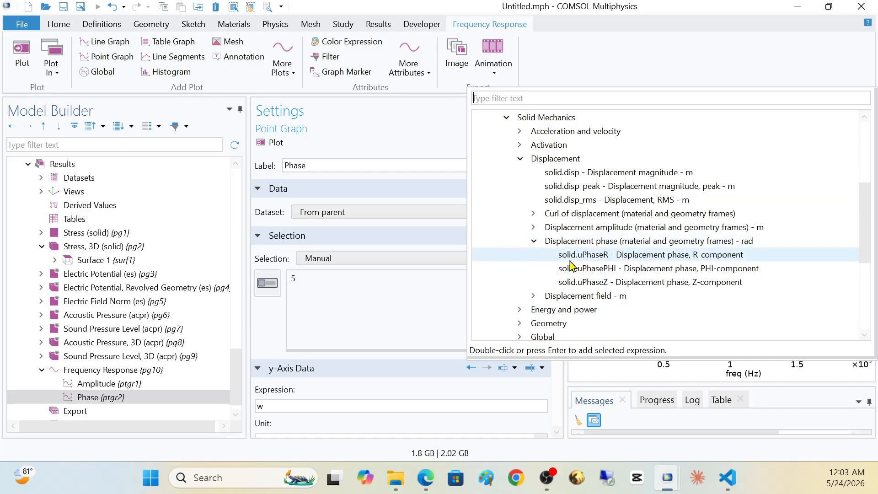
pyautogui.doubleClick(577, 284)
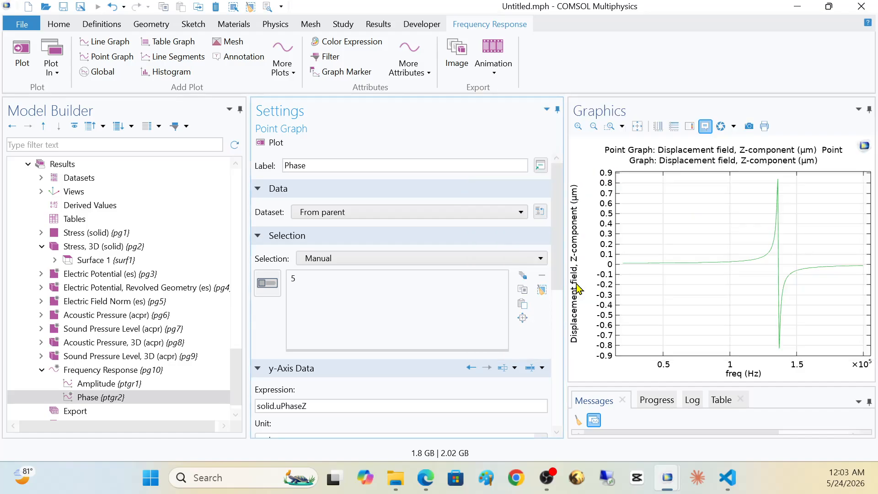
pyautogui.click(270, 144)
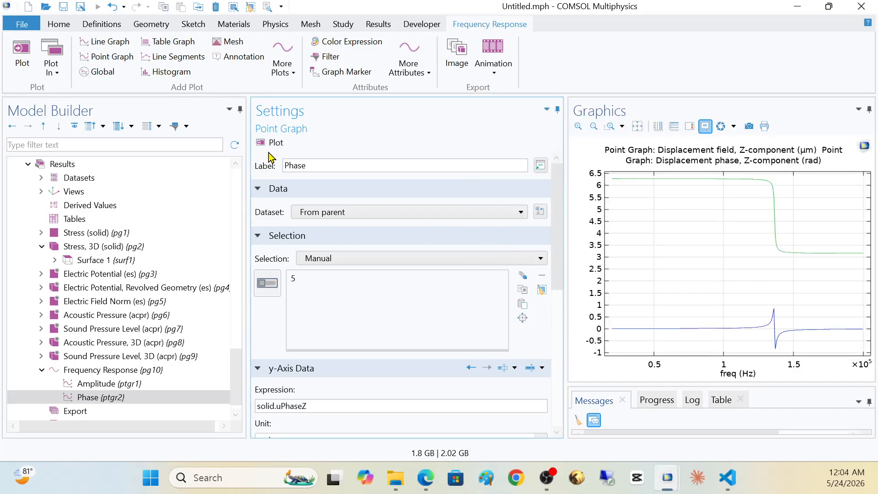
# Step: Enable two y-axes and a secondary y-axis label for the Frequency Response group, and plot Phase on the secondary y-axis
pyautogui.click(112, 372)
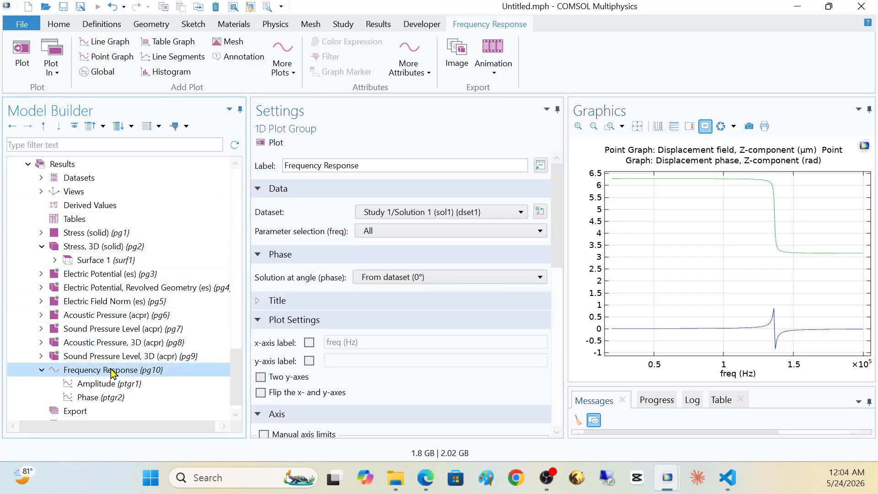
pyautogui.click(261, 376)
pyautogui.scroll(-1, 348, 382)
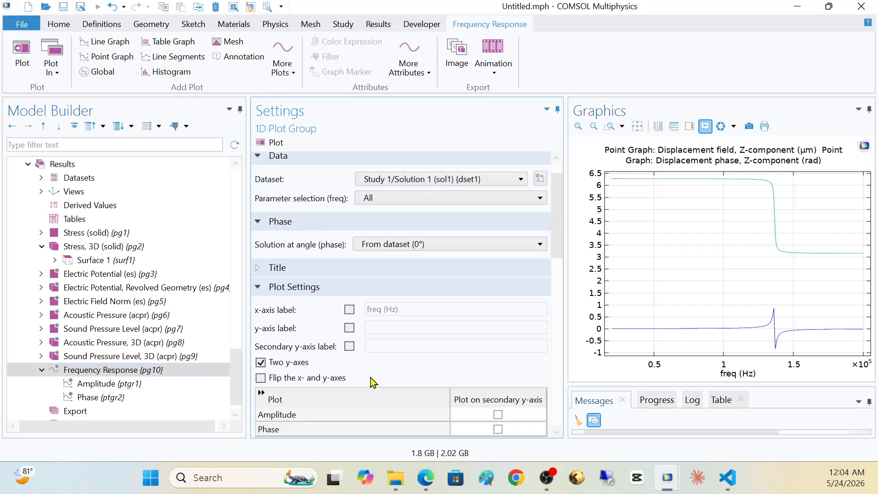
pyautogui.click(349, 349)
pyautogui.click(498, 429)
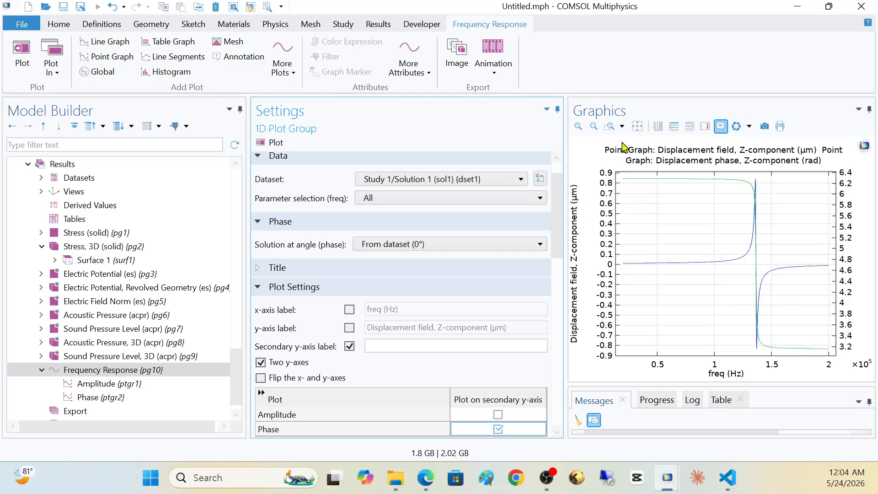
pyautogui.moveTo(726, 175); pyautogui.dragTo(792, 358)
pyautogui.moveTo(779, 351)
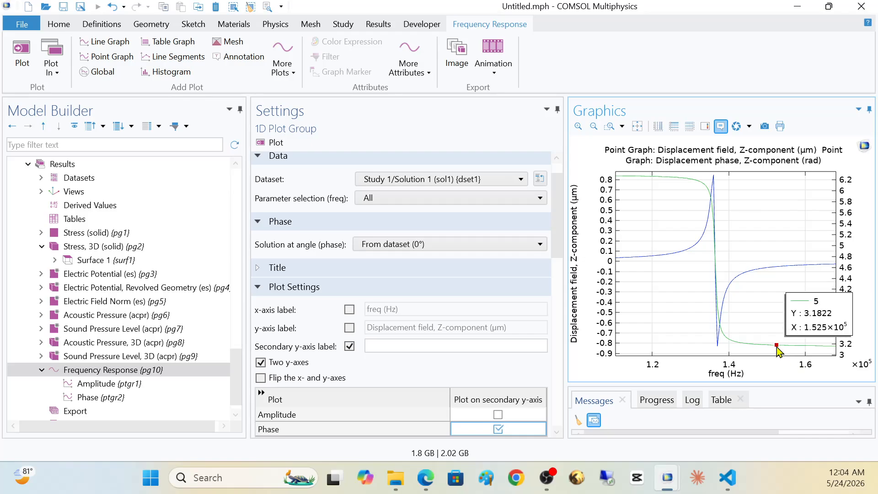
pyautogui.click(422, 342)
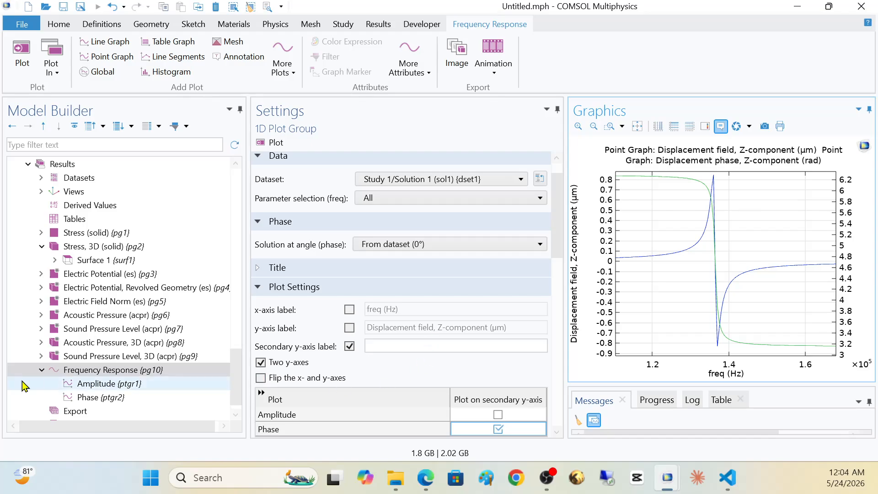
# Step: Set the frequency parameter of the Acoustic Pressure, 3D (acpr) plot to 1.36E5 Hz and plot the total acoustic pressure
pyautogui.click(42, 342)
pyautogui.click(82, 342)
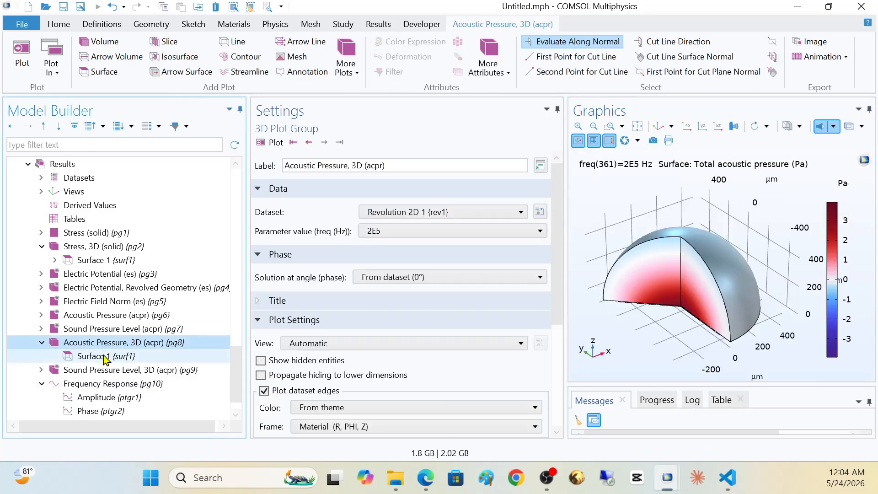
pyautogui.click(396, 232)
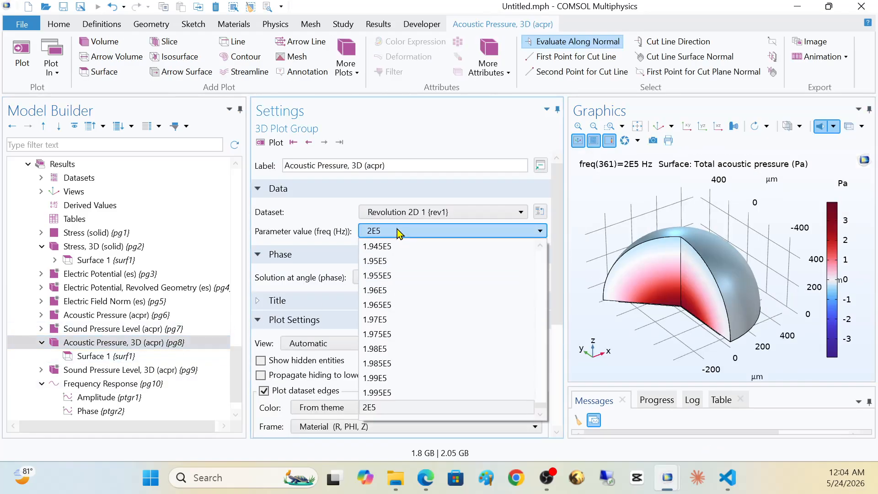
pyautogui.scroll(16, 394, 347)
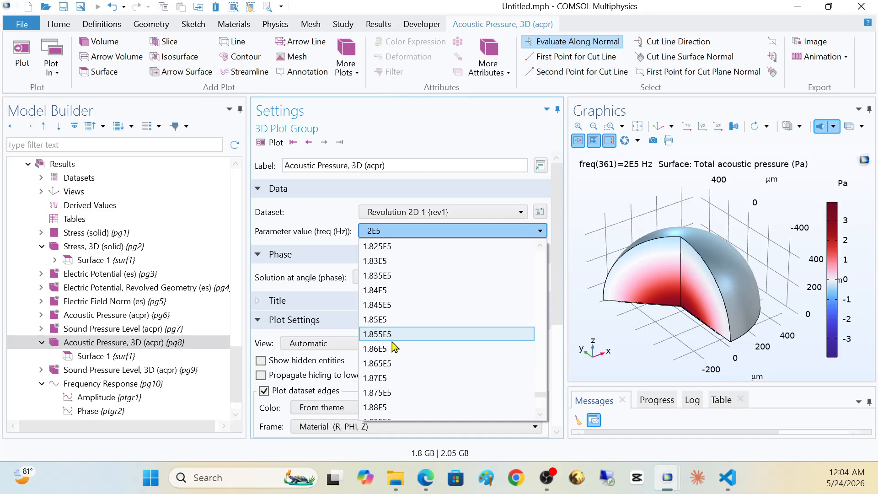
pyautogui.scroll(12, 394, 347)
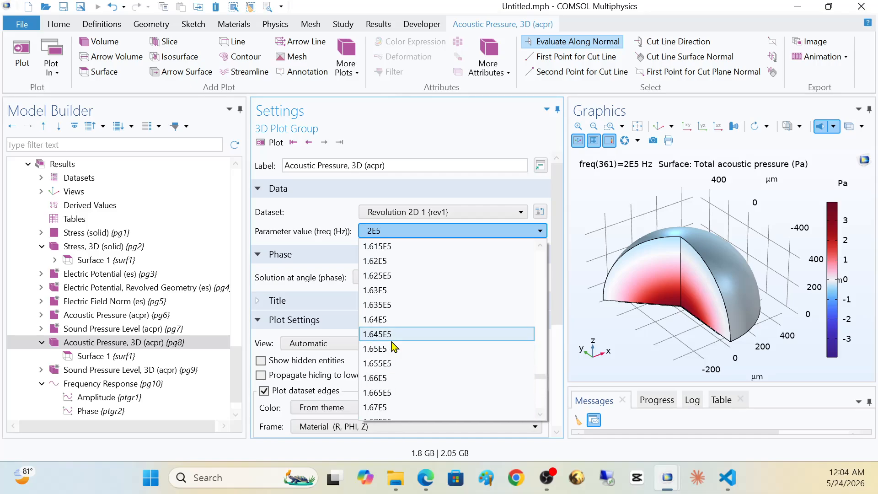
pyautogui.scroll(11, 392, 344)
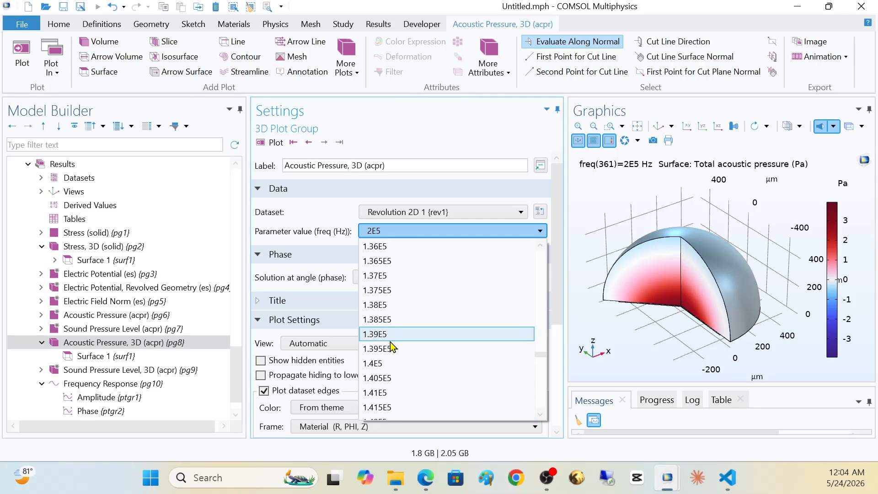
pyautogui.click(388, 247)
pyautogui.click(271, 143)
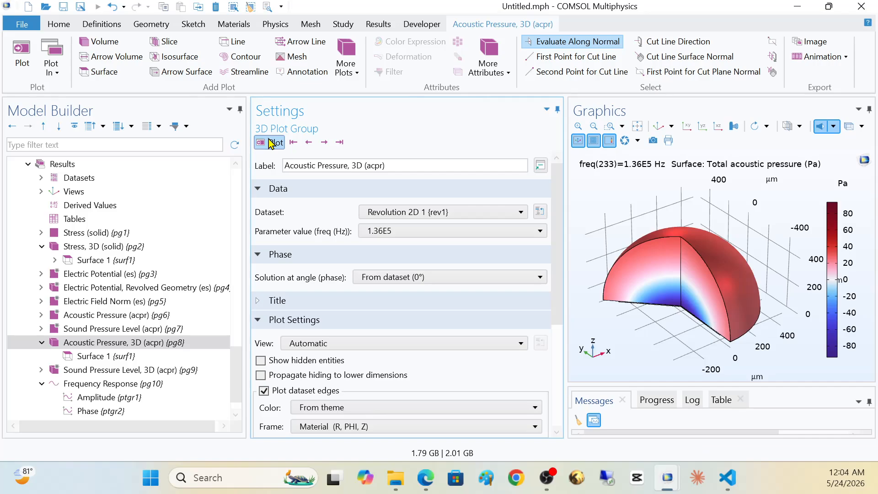
pyautogui.moveTo(729, 280); pyautogui.dragTo(718, 231)
pyautogui.click(657, 127)
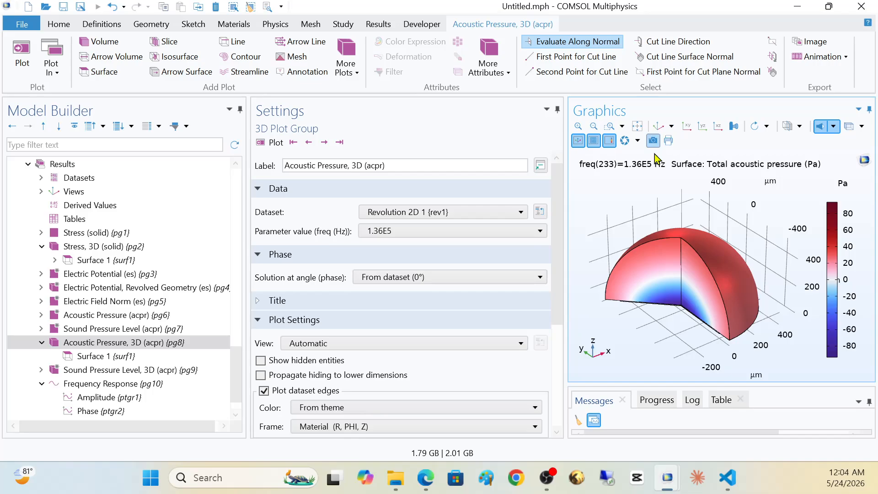